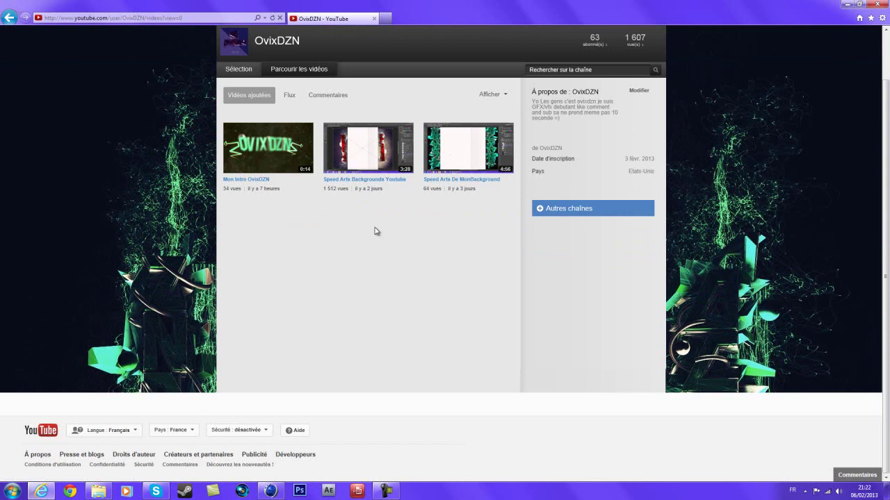
Step: View the featured page of the YouTube channel and minimise the browser
scroll(375, 232, up, 2)
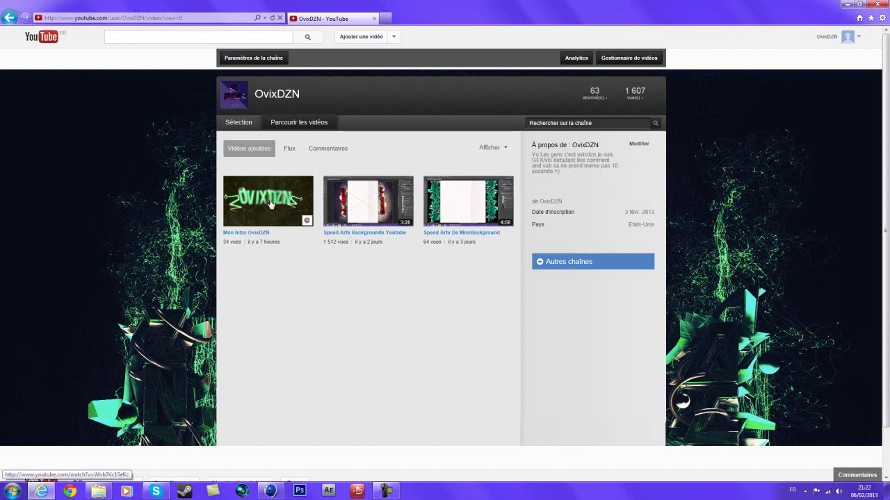
click(238, 123)
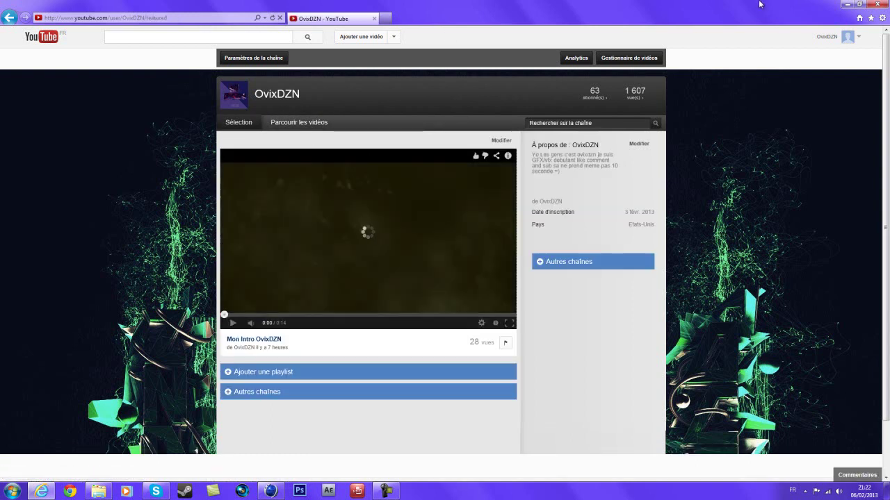
click(843, 5)
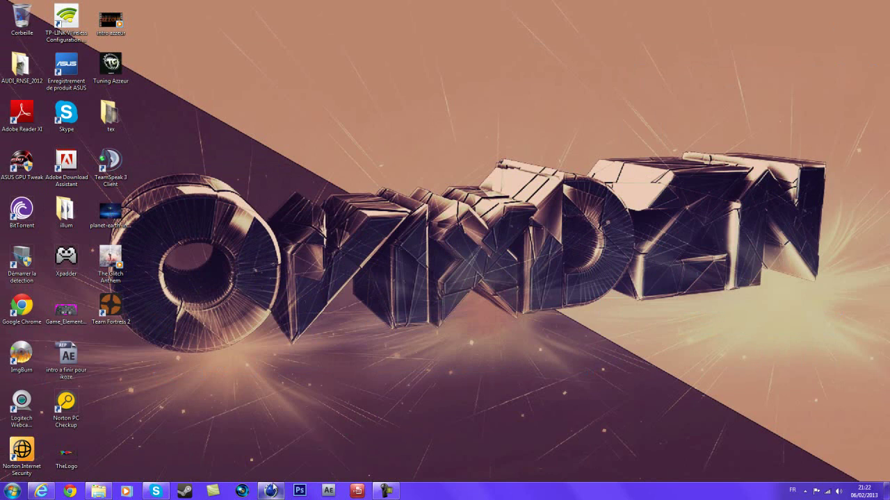
Step: Switch to Cinema 4D and add a MoGraph text object to the light room scene
click(270, 491)
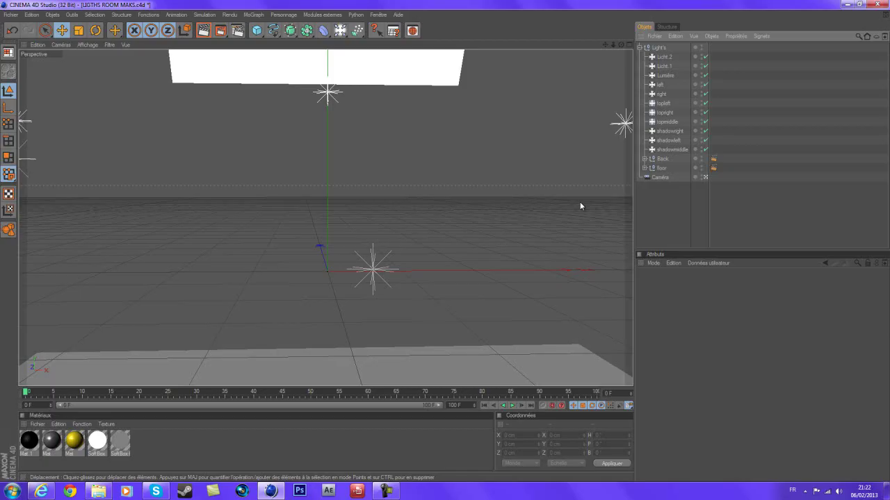
click(254, 15)
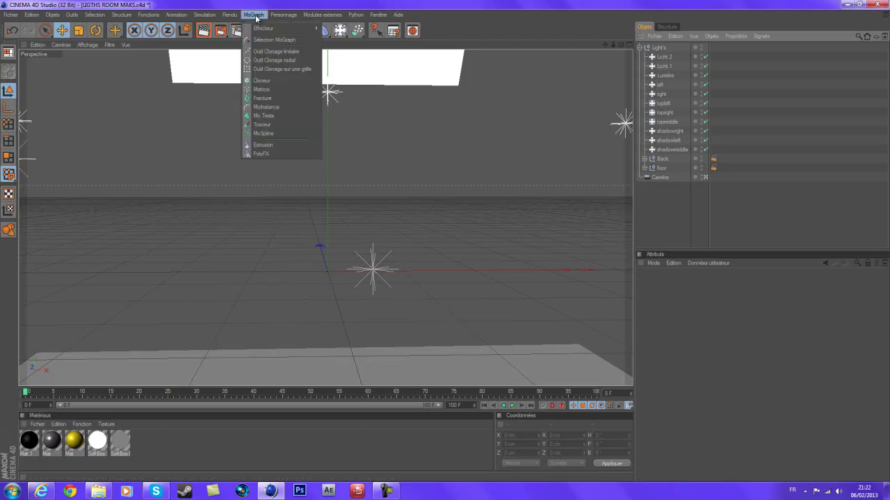
click(298, 117)
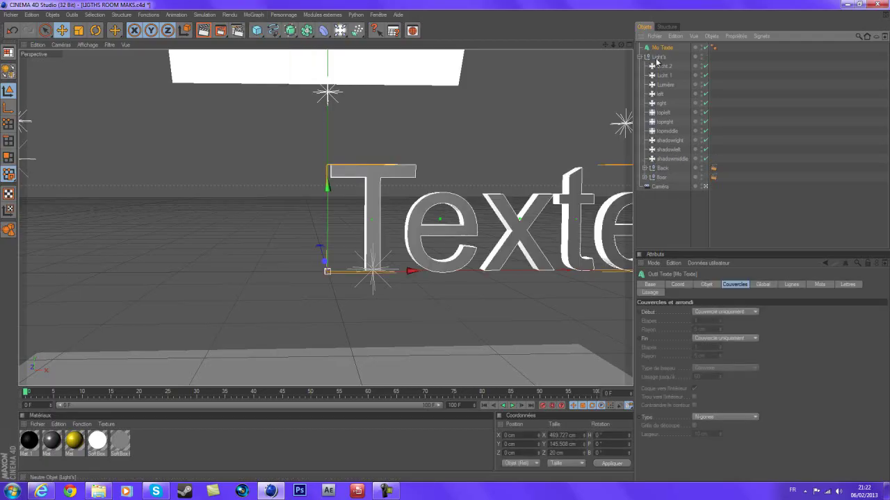
Step: Replace the text object's default wording with "TuTo"
click(707, 284)
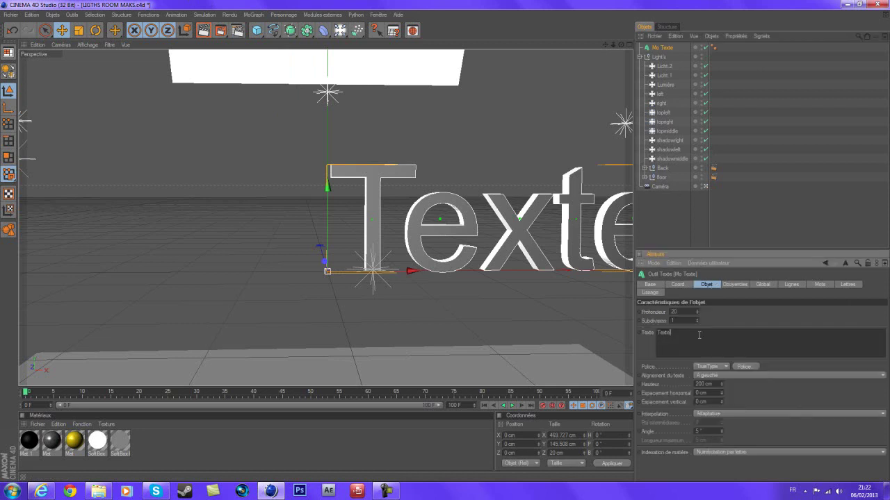
key(BackSpace)
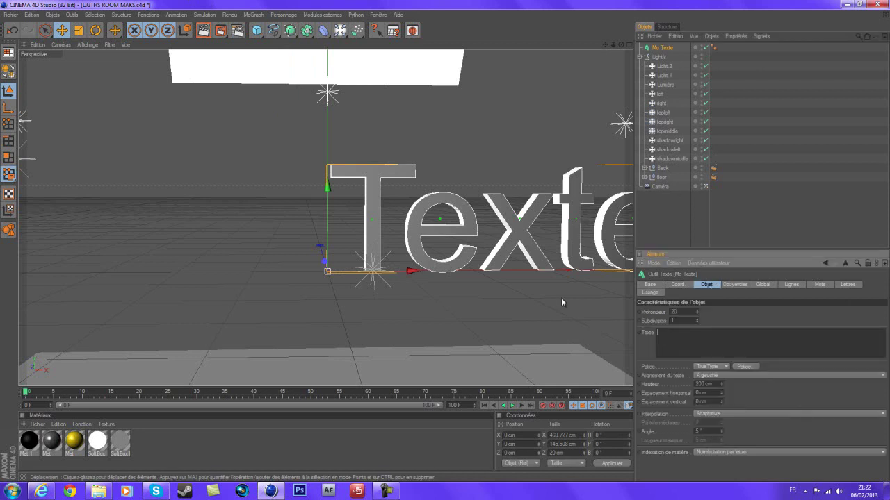
text(TUO)
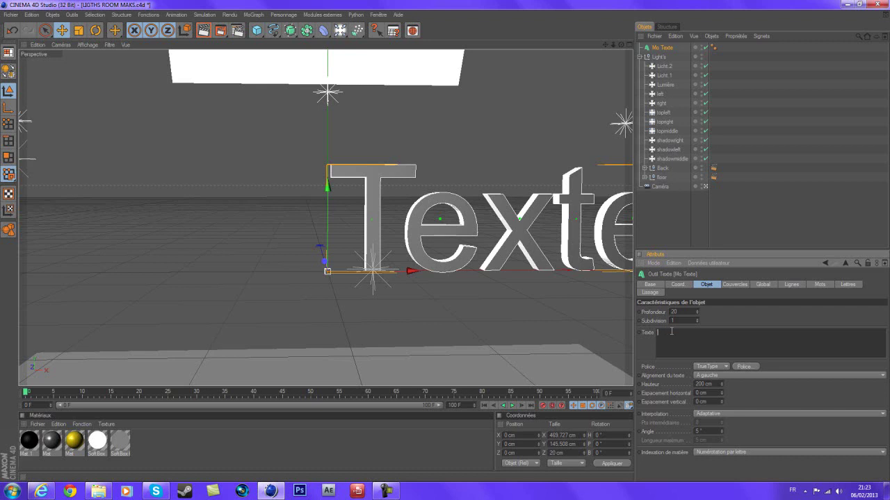
key(BackSpace)
key(BackSpace)
text(uTo)
Step: Set the text object's depth to 145 and its subdivision to 54
key(BackSpace)
text(145)
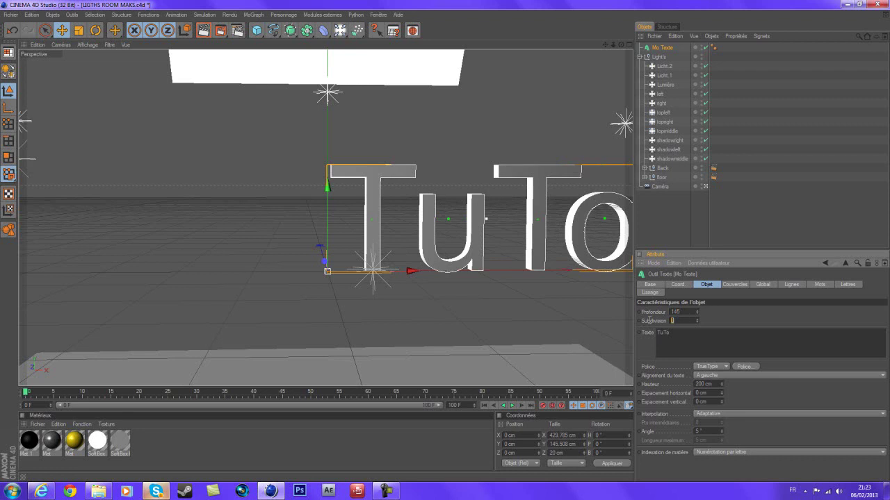
text(40)
key(BackSpace)
key(BackSpace)
text(54)
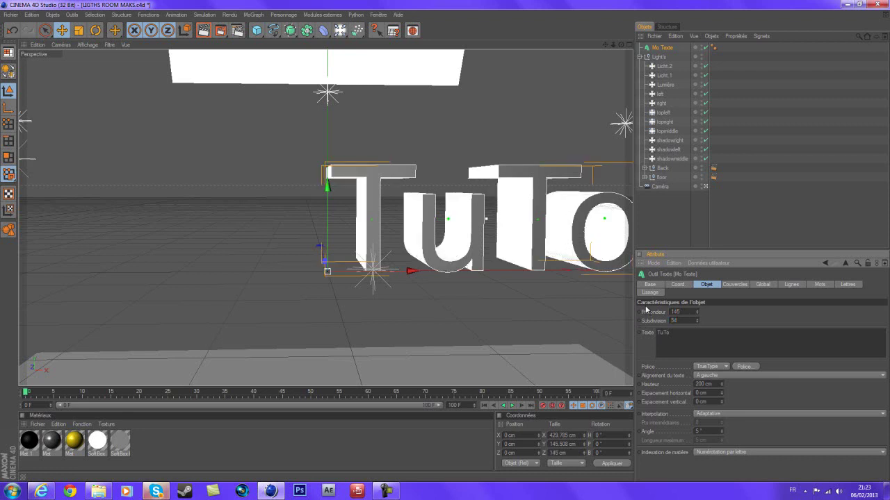
Step: Change the text's font to Bebas and move the text along X to about -208 cm, centring it in the view
click(756, 366)
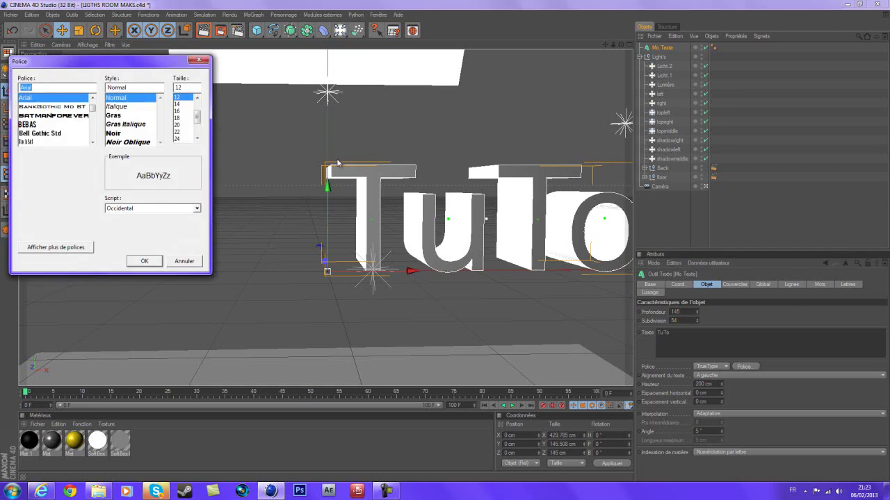
key(BackSpace)
text(be)
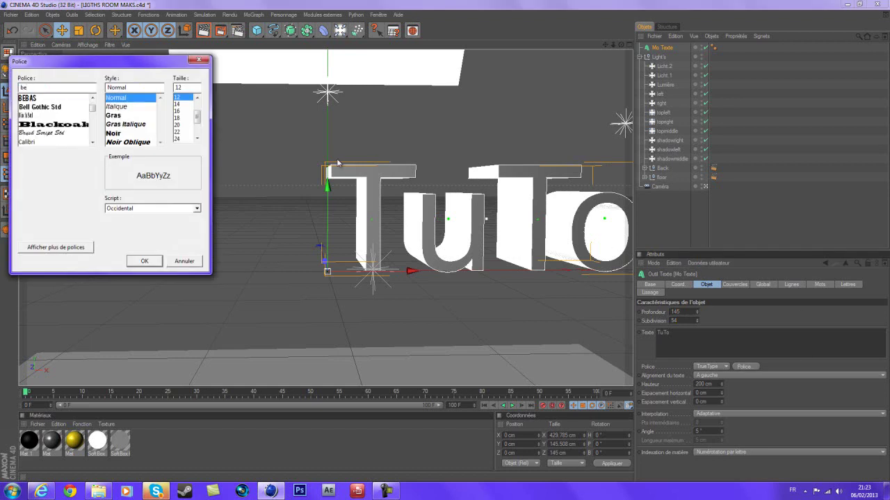
click(63, 99)
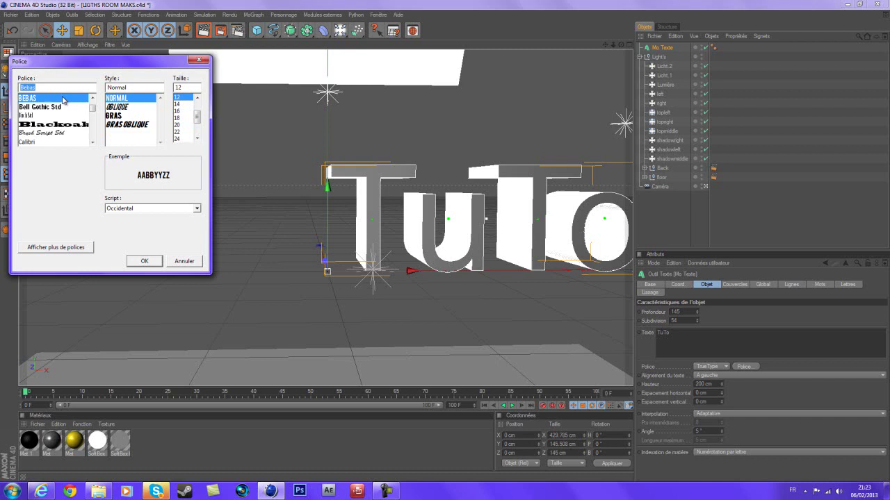
click(144, 260)
drag(598, 245, 439, 244)
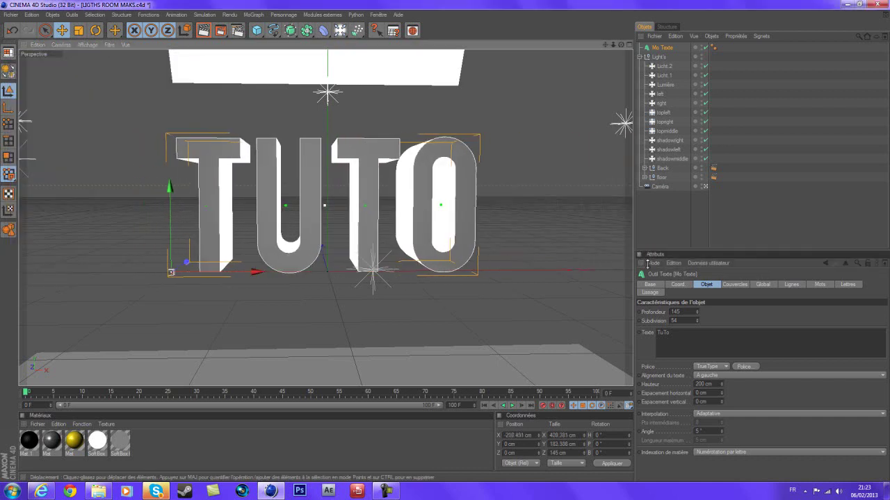
Step: Duplicate the TuTo text object in place
click(731, 329)
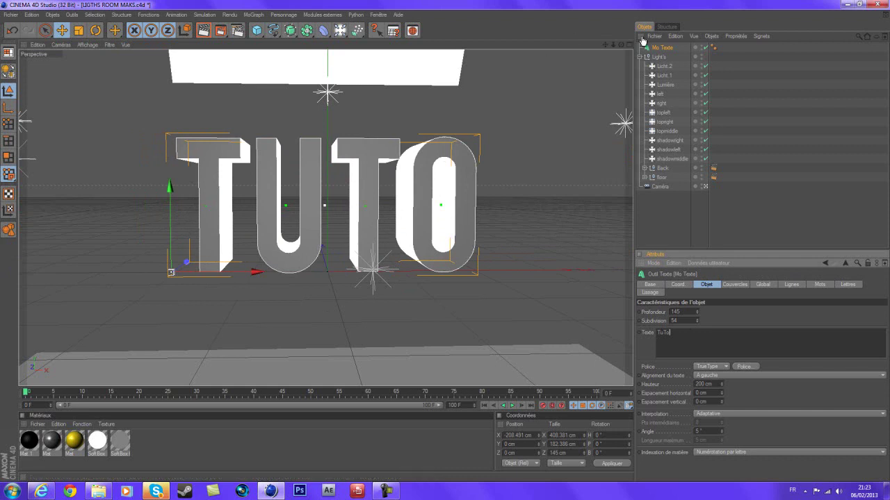
key(ctrl+c)
key(ctrl+v)
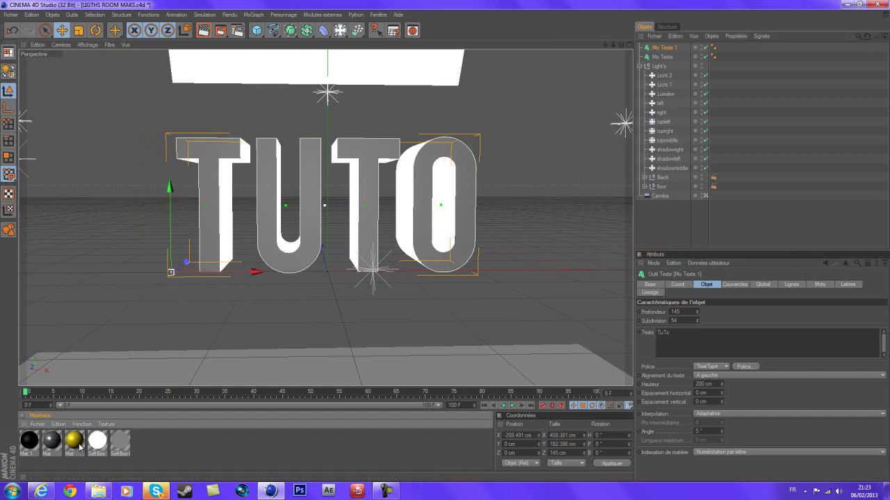
Step: Apply the yellow material to the original text and the dark grey material to its copy Mo Texte 1
drag(369, 214, 369, 214)
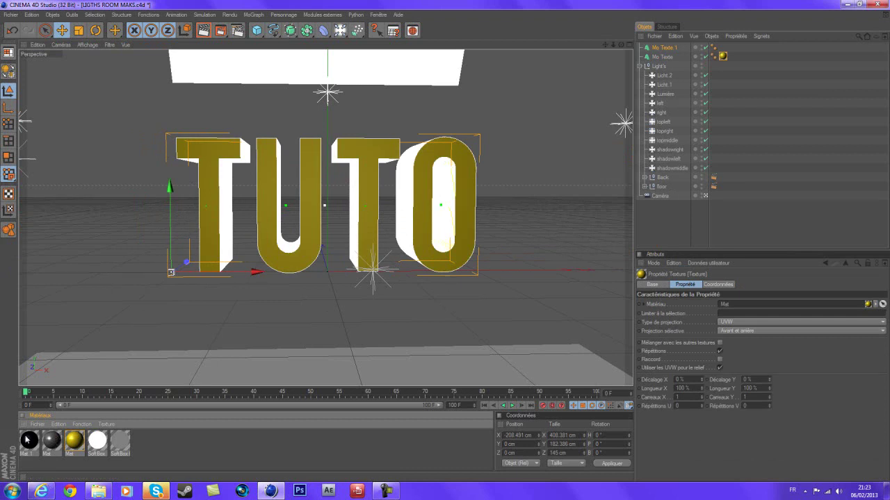
drag(388, 172, 680, 47)
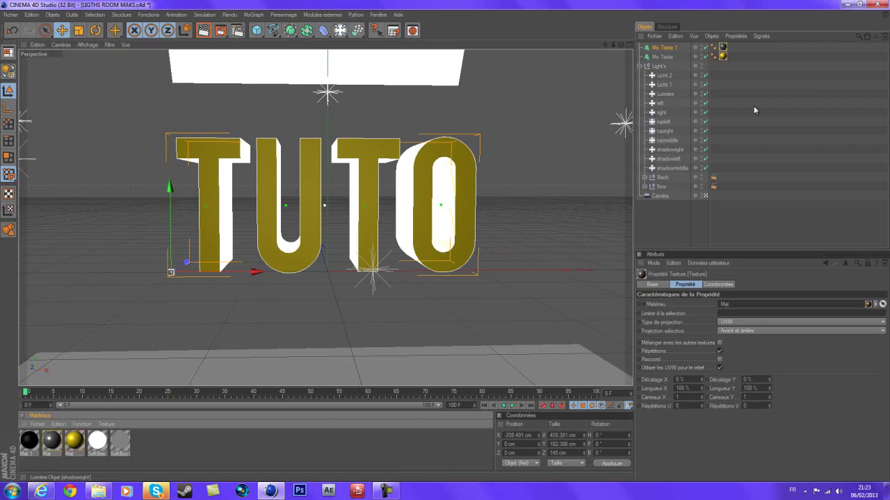
click(661, 55)
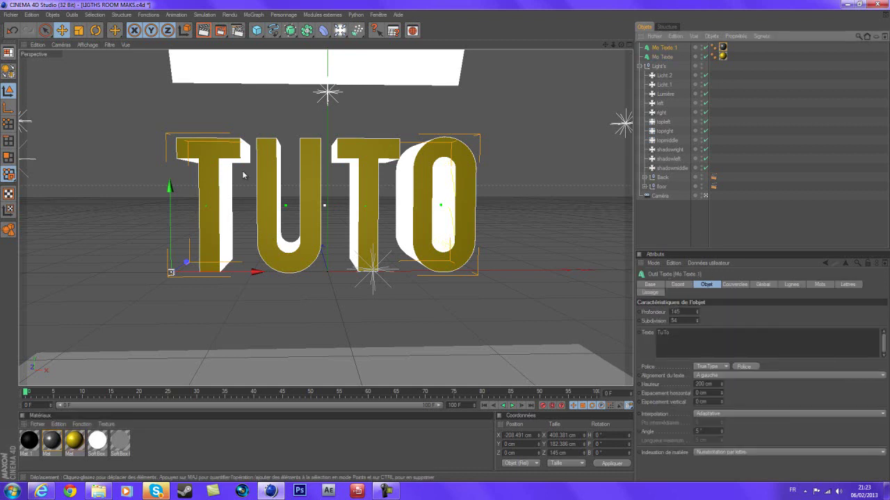
Step: Set both the start and end caps of Mo Texte 1 to "Couvercle et biseau"
click(664, 48)
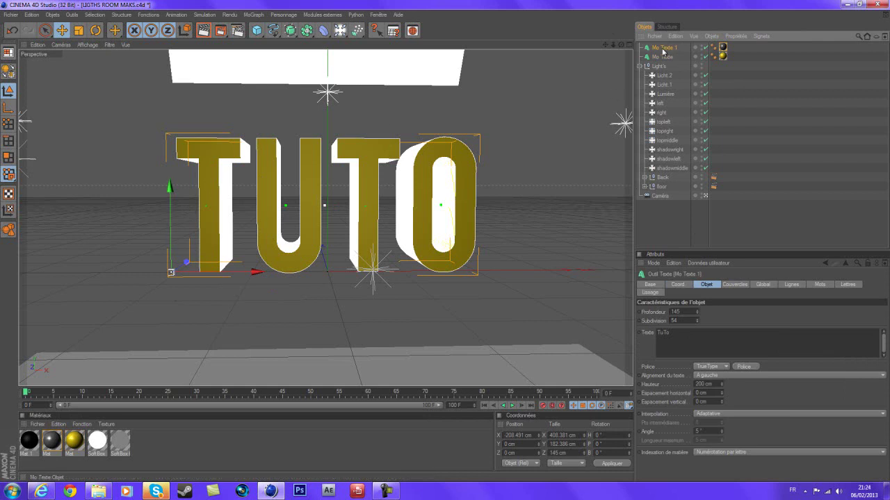
click(734, 285)
click(736, 312)
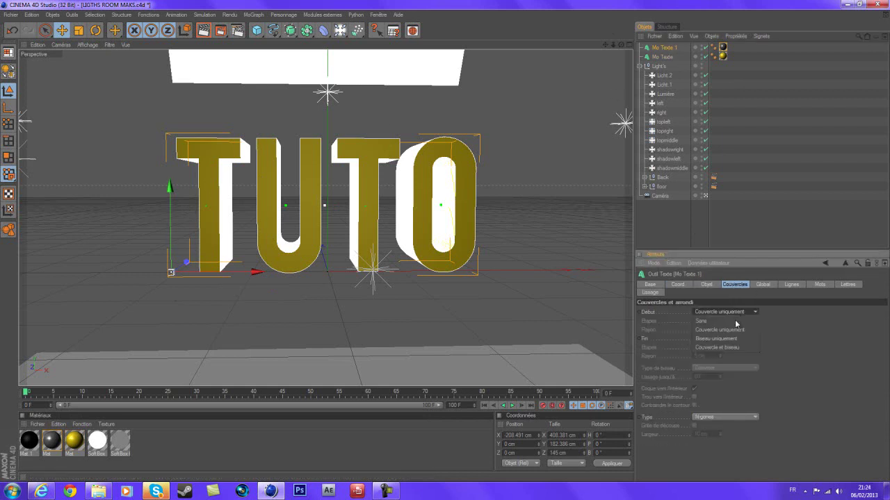
click(719, 347)
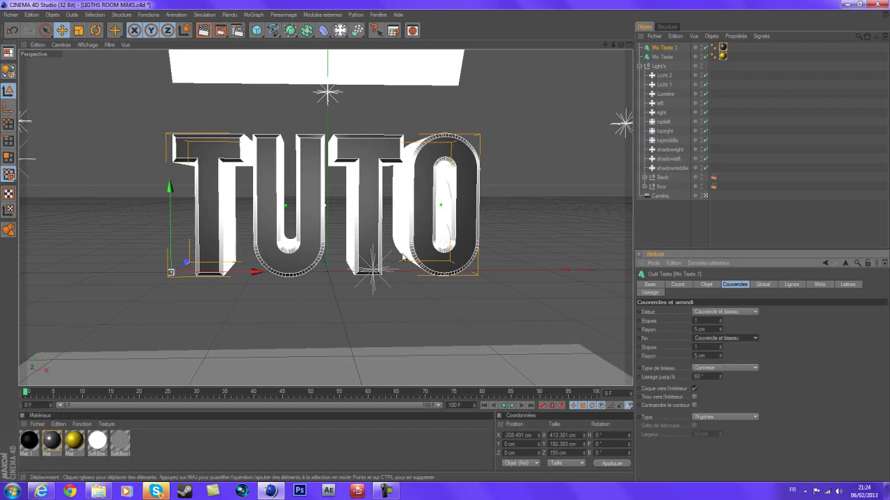
Step: Move the bevelled copy Mo Texte 1 back along Z to about 7.7 cm, behind the yellow text's front faces
scroll(473, 269, up, 1)
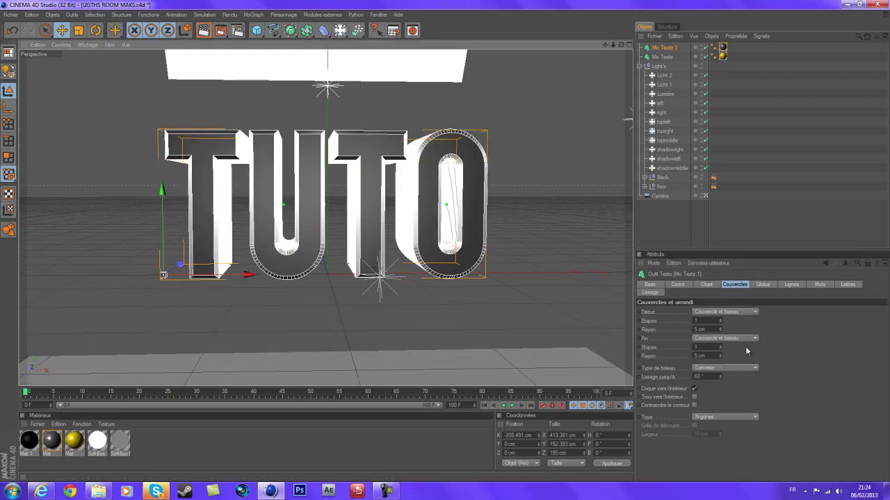
scroll(327, 270, down, 1)
middle_click(312, 260)
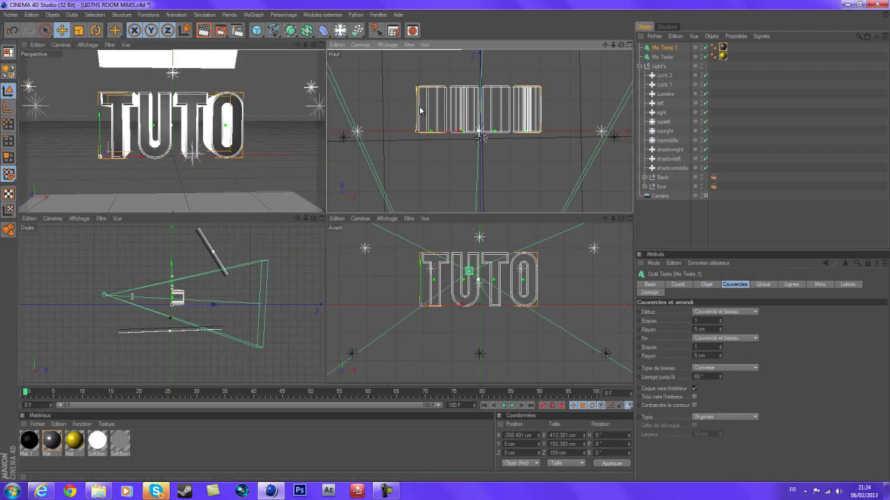
middle_click(191, 130)
scroll(191, 130, up, 1)
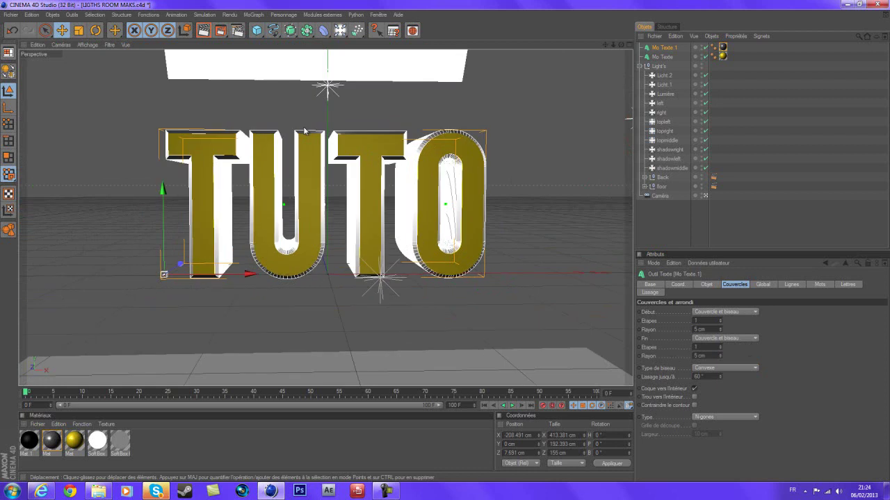
Step: Render the perspective view to preview both text layers, and return to the editable view with nothing selected
click(206, 34)
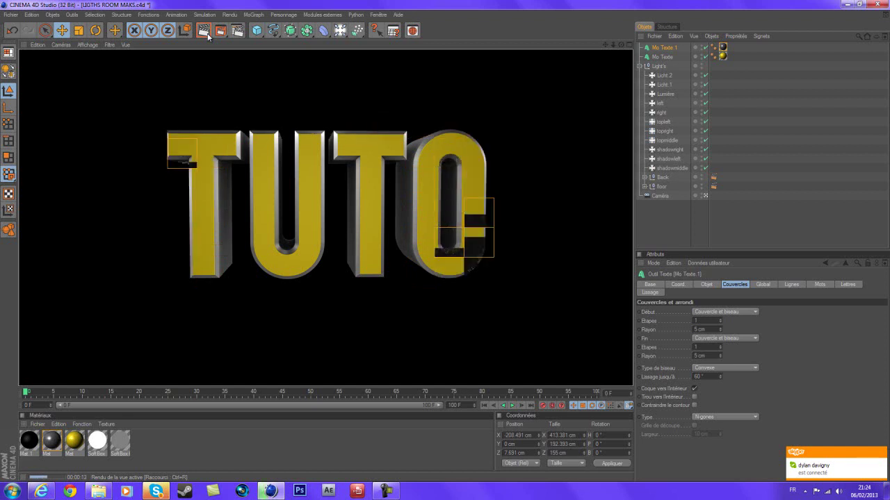
middle_click(353, 168)
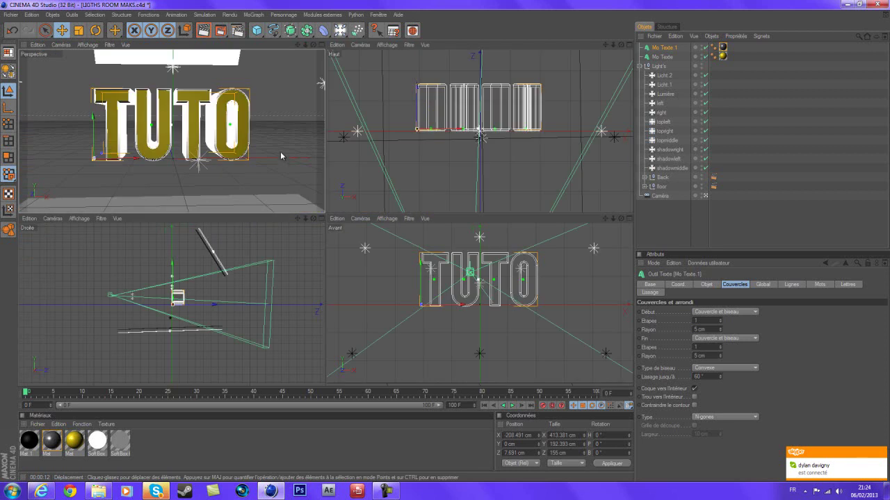
click(308, 157)
middle_click(253, 149)
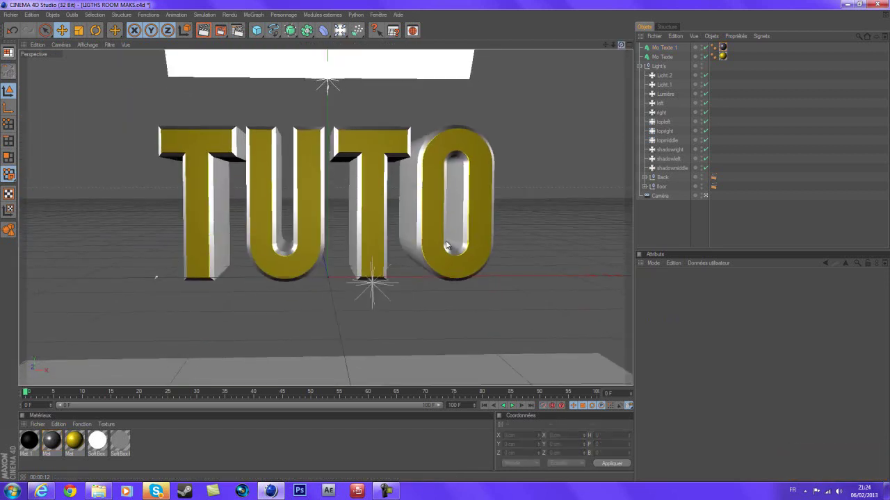
Step: Apply the black material Mat 1 to the original text object Mo Texte alongside its yellow material
click(669, 57)
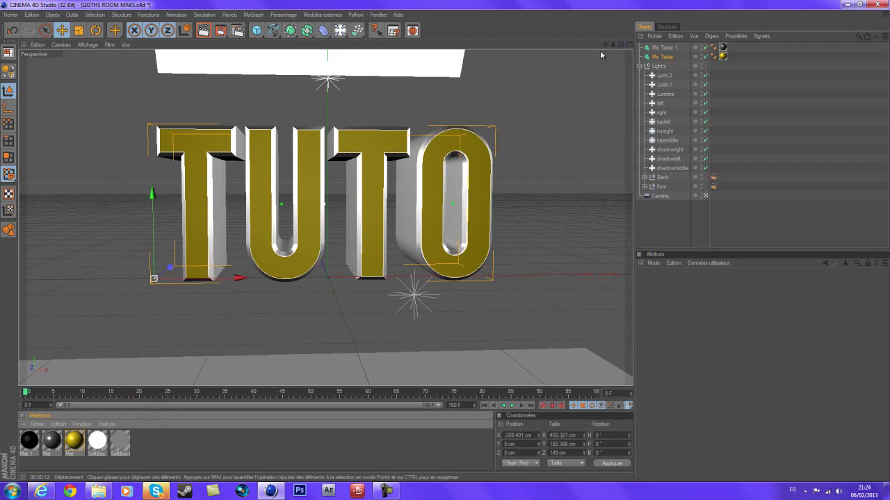
drag(621, 45, 608, 40)
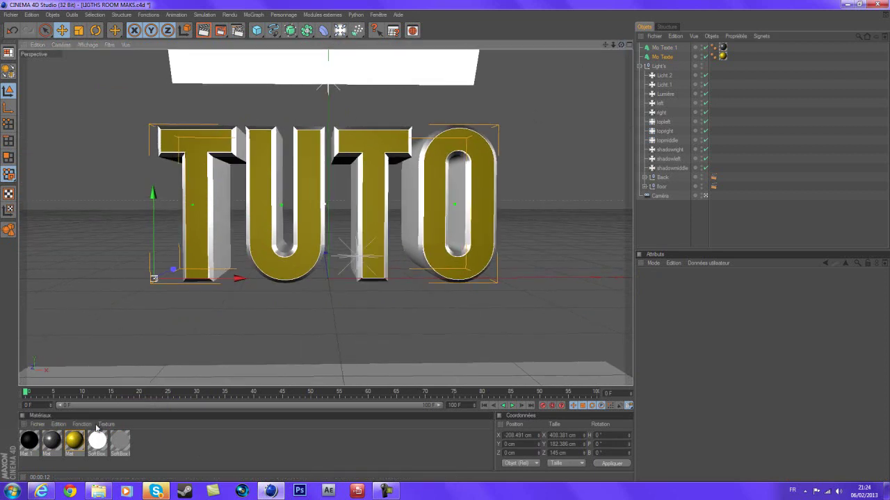
click(29, 440)
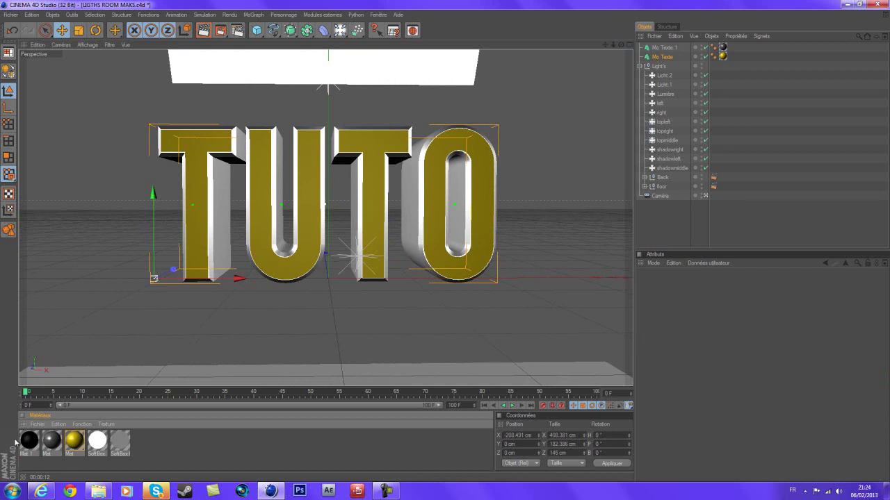
click(37, 442)
drag(25, 440, 672, 57)
click(664, 57)
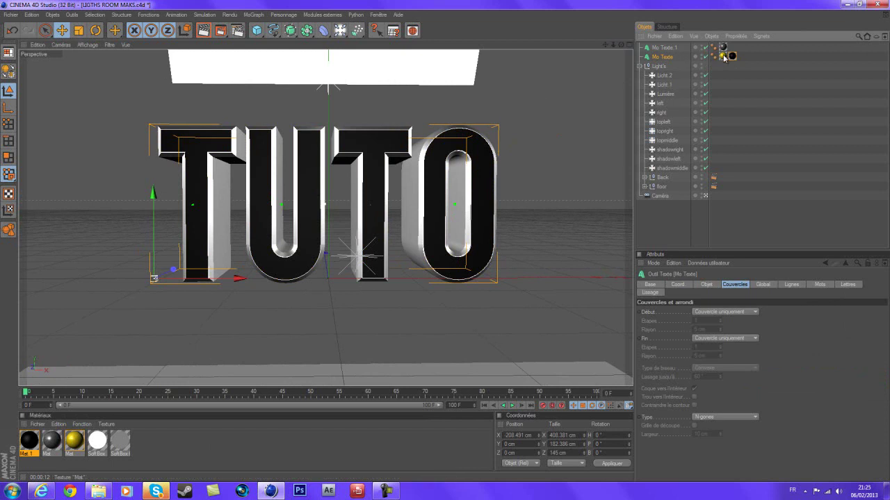
Step: Reorder the material tags on Mo Texte so the yellow one comes after the black Mat 1
drag(724, 58, 724, 58)
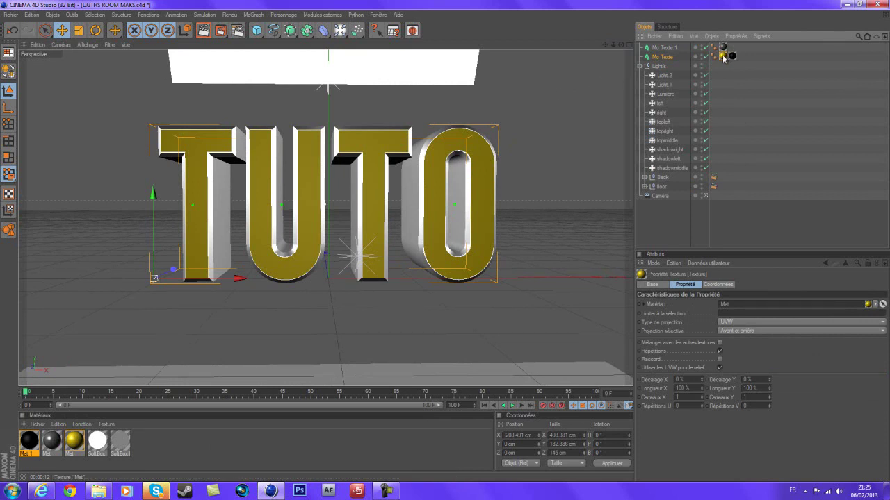
drag(723, 58, 739, 59)
click(723, 58)
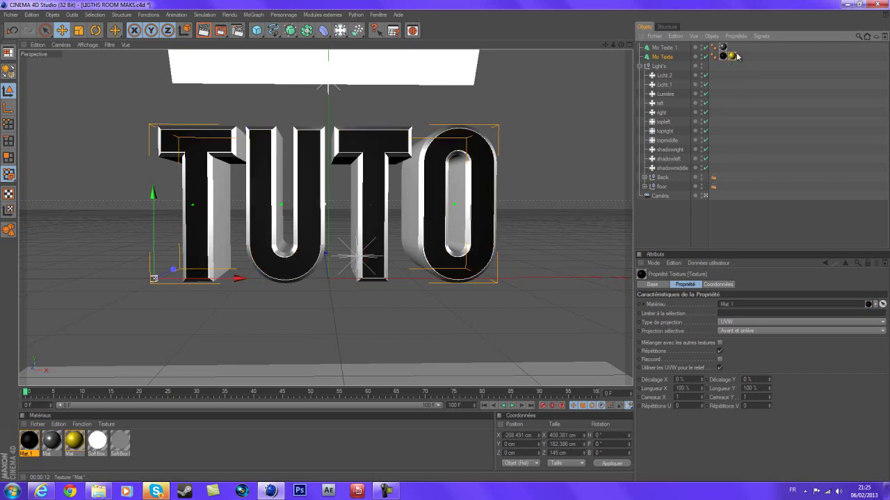
Step: Break the yellow text object Mo Texte into 27 random pieces with the Thrausi plugin
click(734, 55)
scroll(294, 165, up, 1)
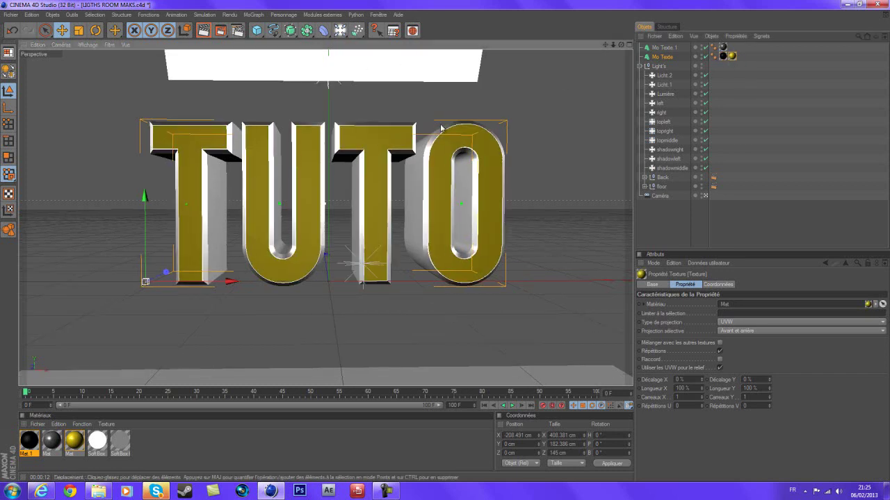
click(662, 57)
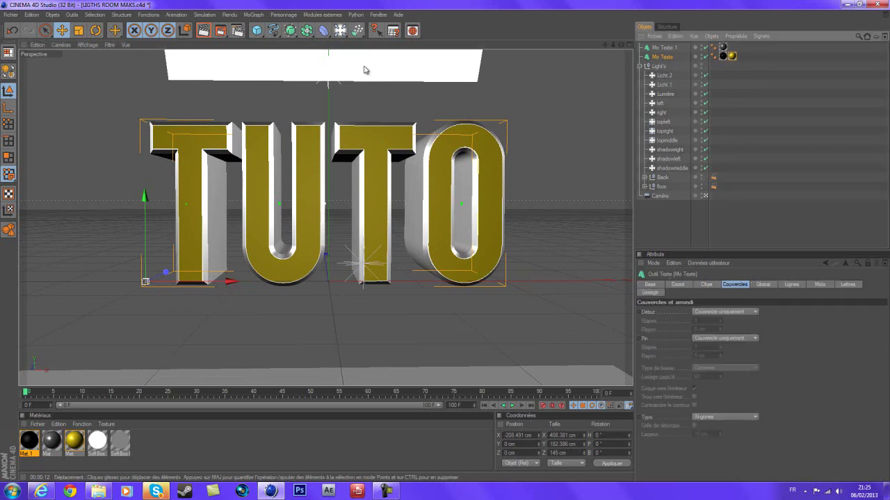
click(322, 14)
mouse_move(339, 52)
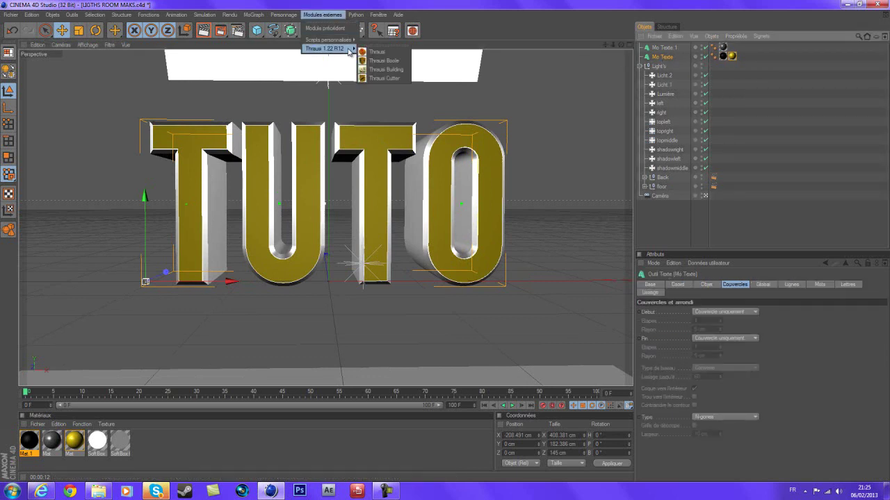
click(379, 51)
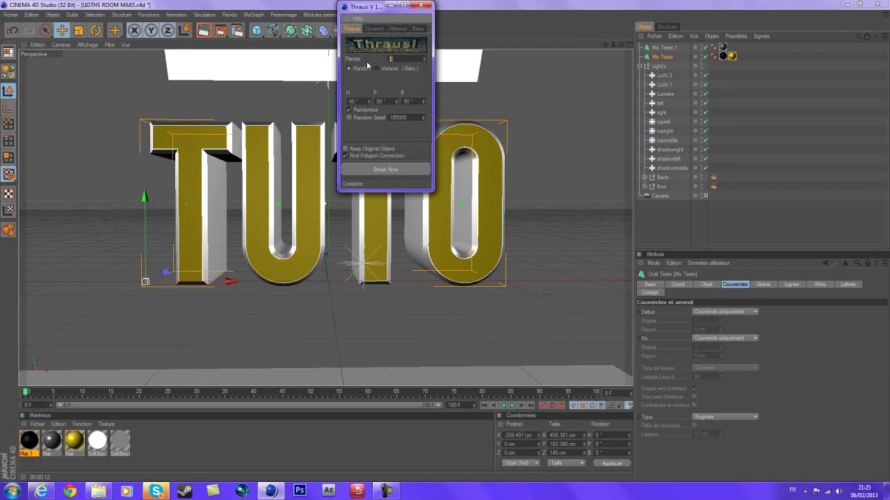
click(394, 169)
Step: Switch to Skype, send "savav et toi" and "sava et toi" to the open group chat, and return to Cinema 4D
click(157, 491)
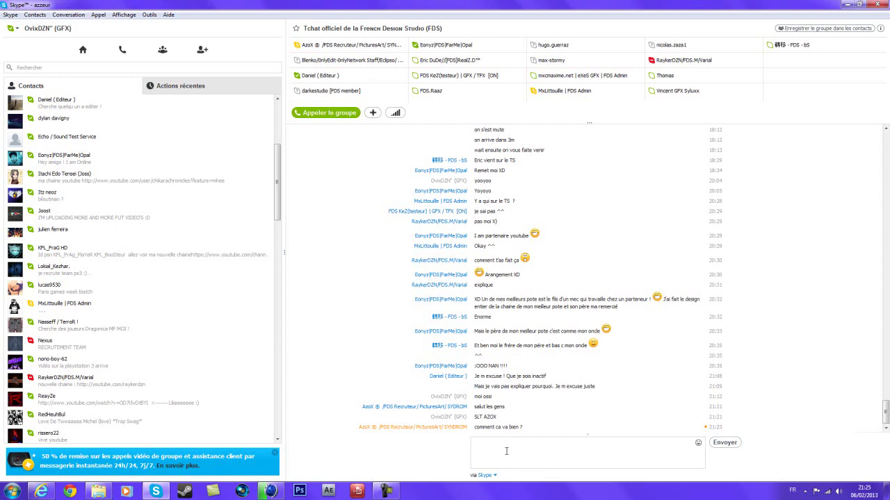
text(savav et to)
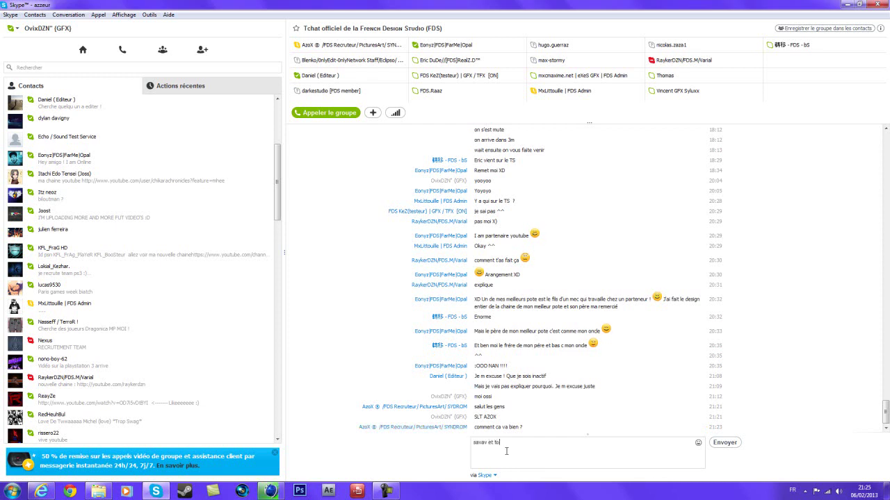
text(i)
key(Return)
text(sava et t)
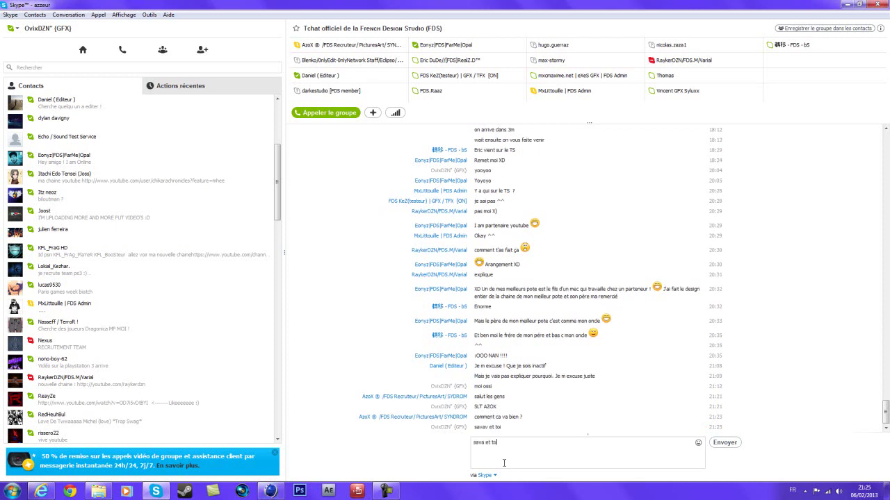
text(oi)
key(Return)
click(850, 4)
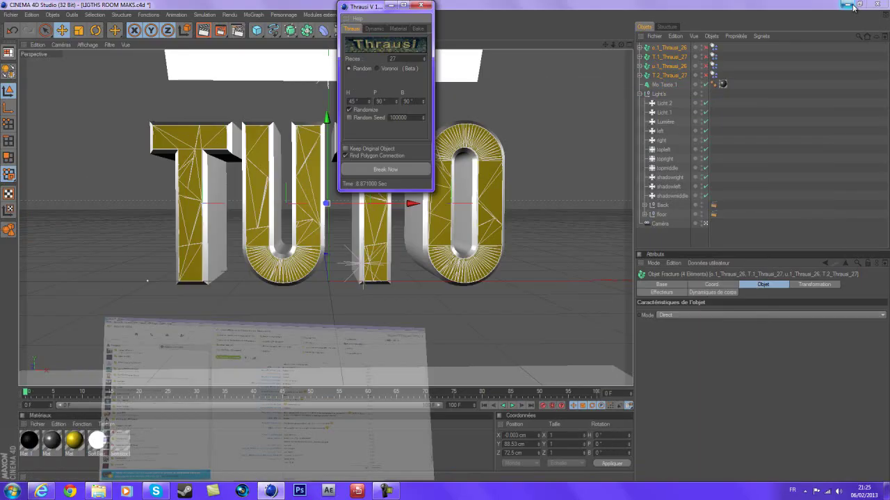
Step: Close Thrausi, enable the four letter fracture objects and delete their dynamics tags
click(420, 5)
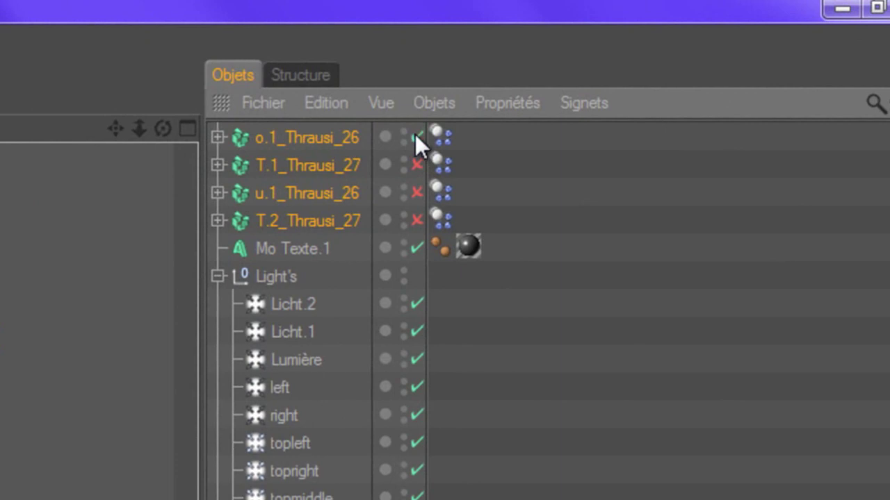
drag(418, 135, 421, 226)
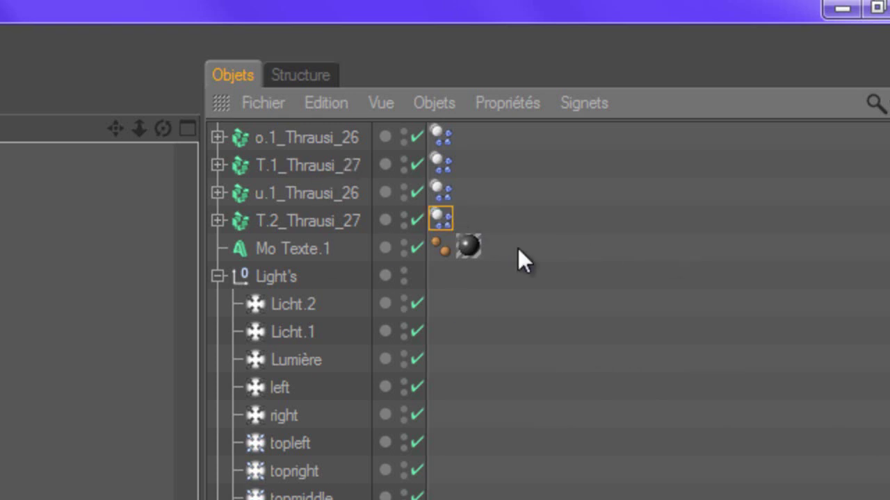
shift+click(441, 136)
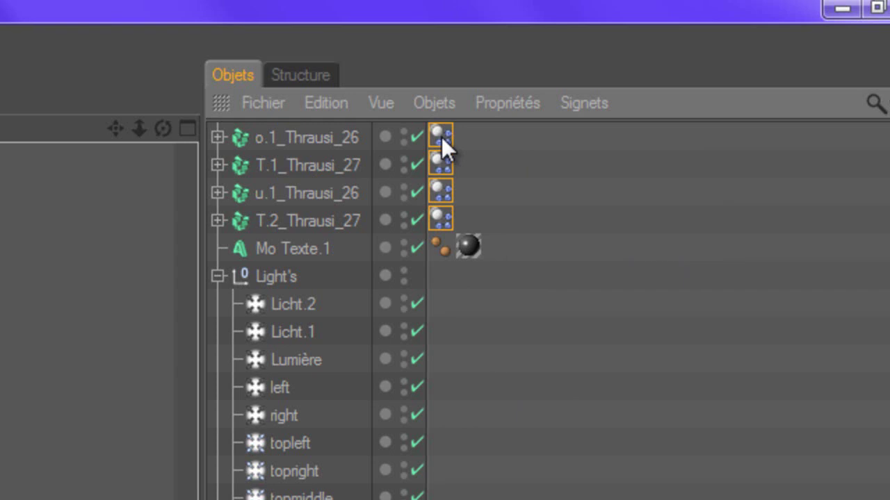
key(Delete)
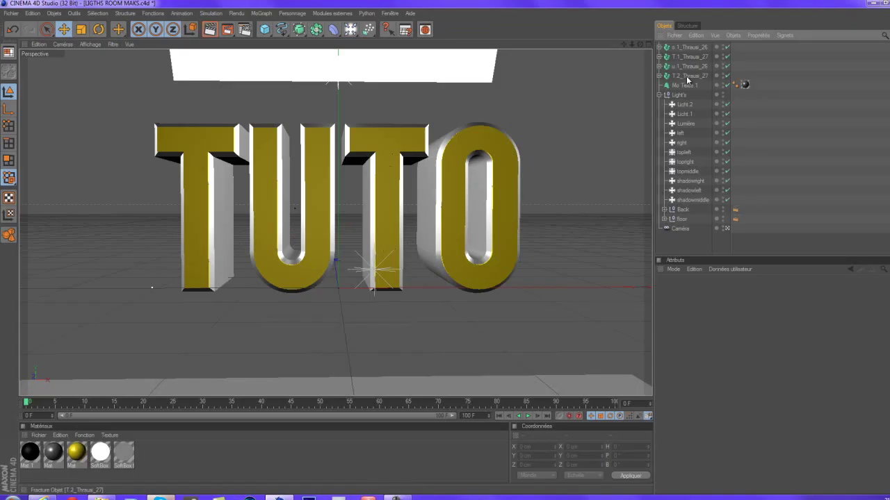
Step: Add an Effecteur Randomisation acting on all four Thrausi fracture objects
click(300, 222)
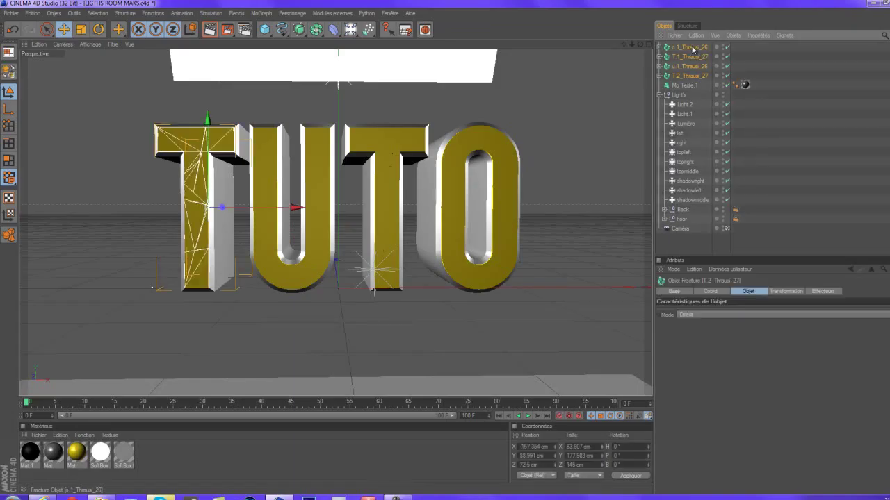
shift+click(691, 48)
click(262, 13)
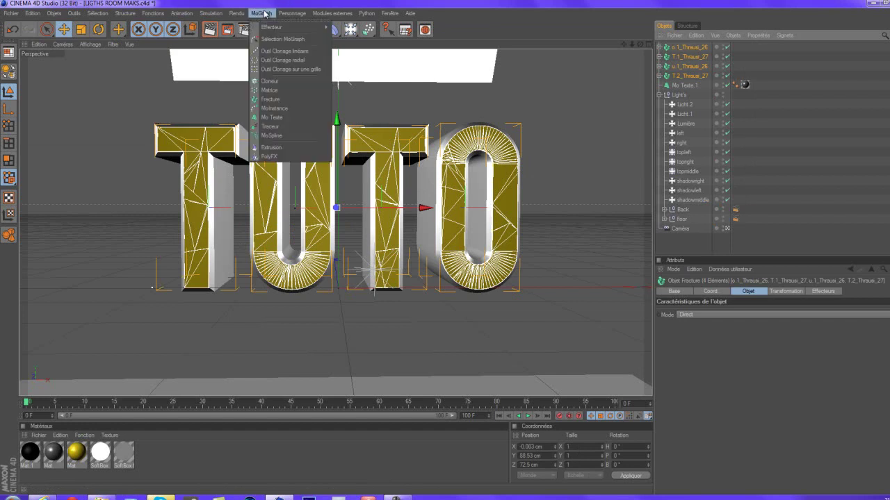
mouse_move(271, 28)
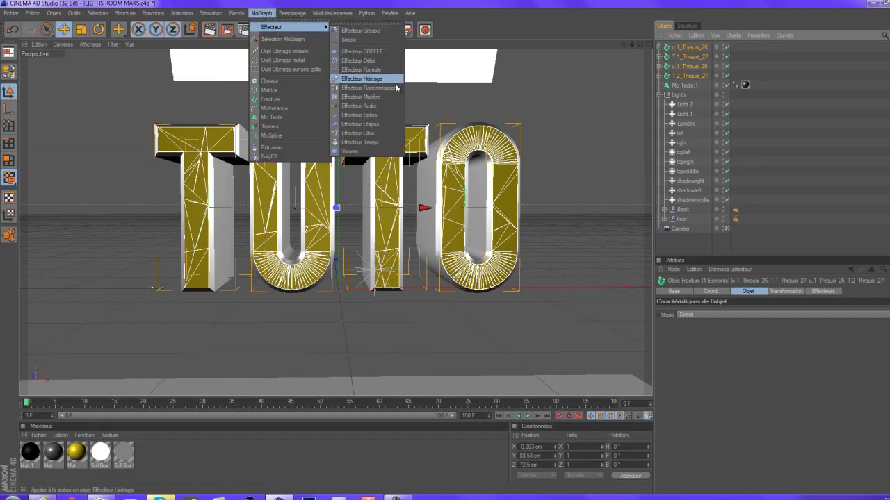
click(370, 87)
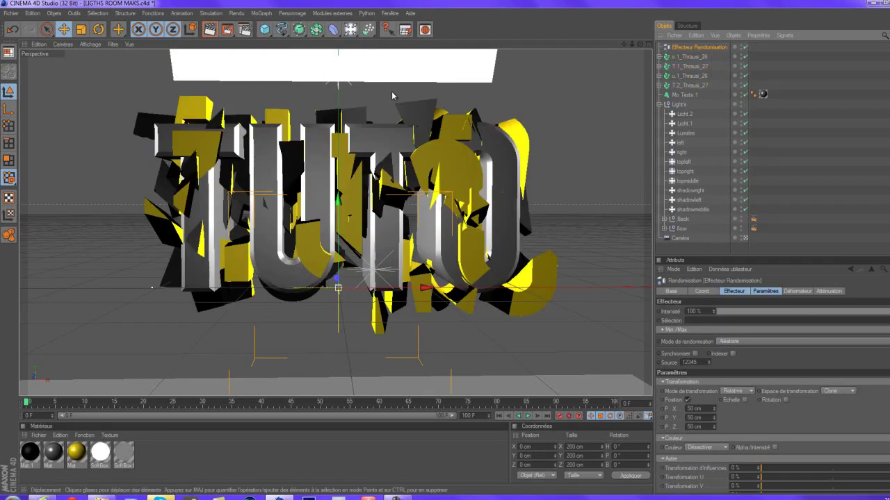
Step: Set the random effector's falloff influence to 4 % and its overall intensity to 82 %
click(827, 291)
drag(886, 329, 726, 329)
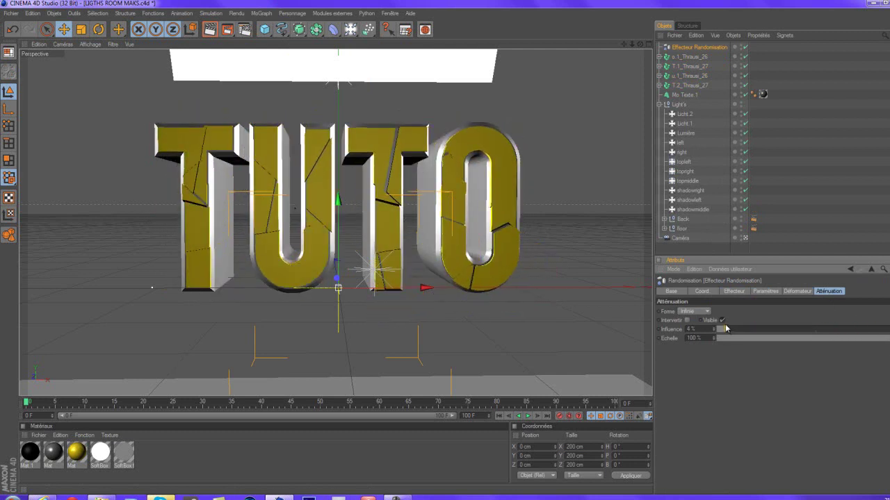
click(734, 291)
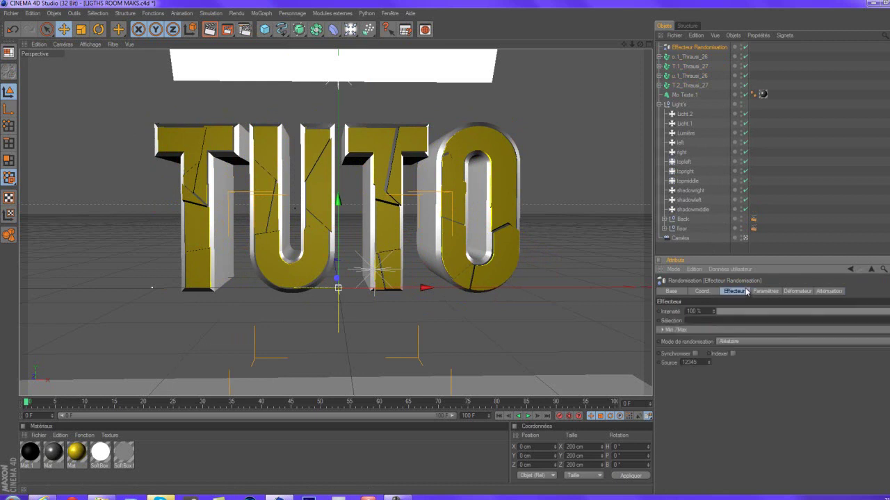
drag(889, 312, 877, 312)
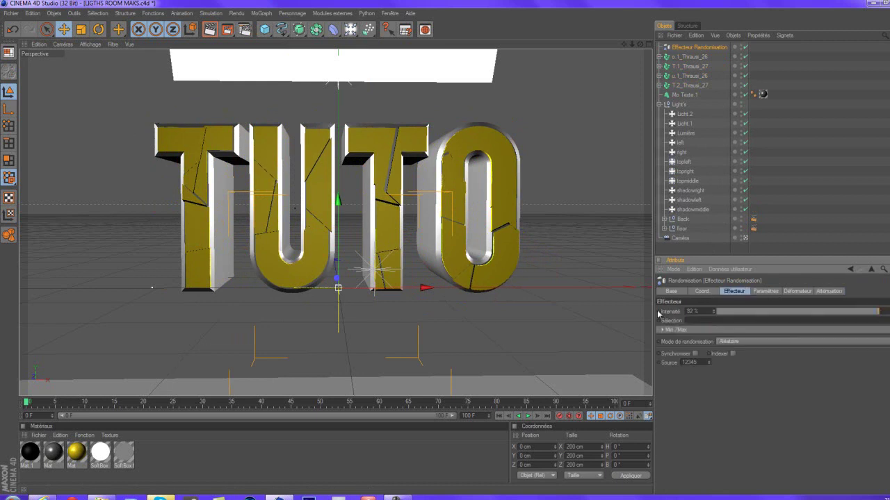
Step: Move the four fracture objects together along Z to about 73.9 cm and render the perspective view
middle_click(432, 268)
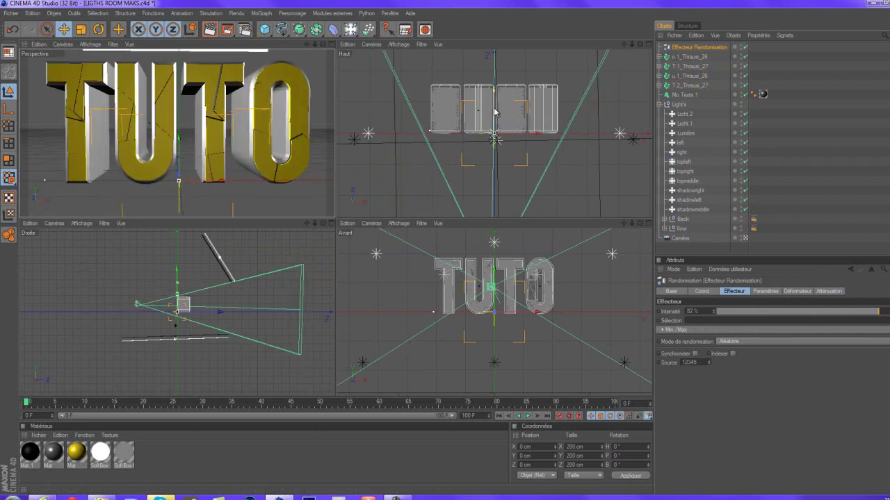
scroll(495, 111, up, 1)
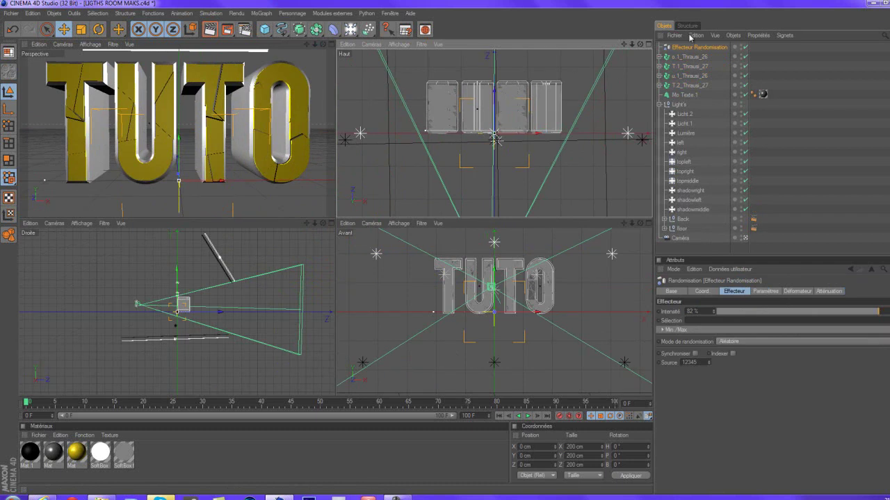
click(691, 56)
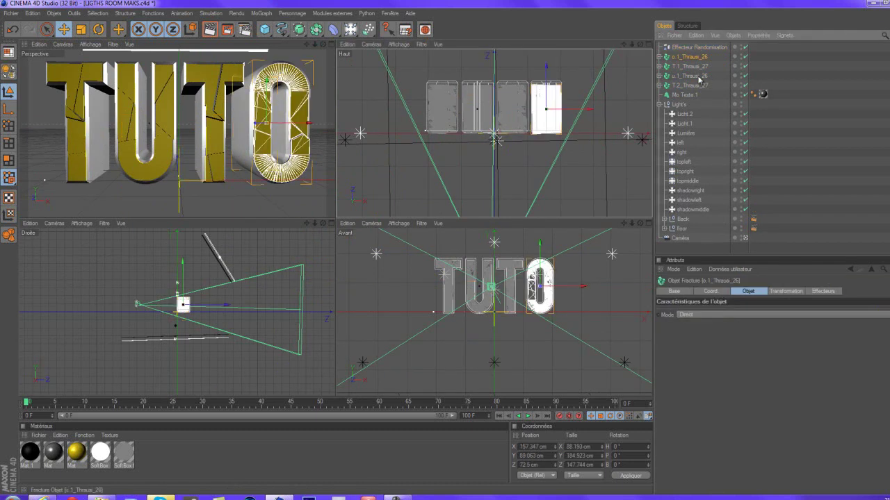
shift+click(695, 84)
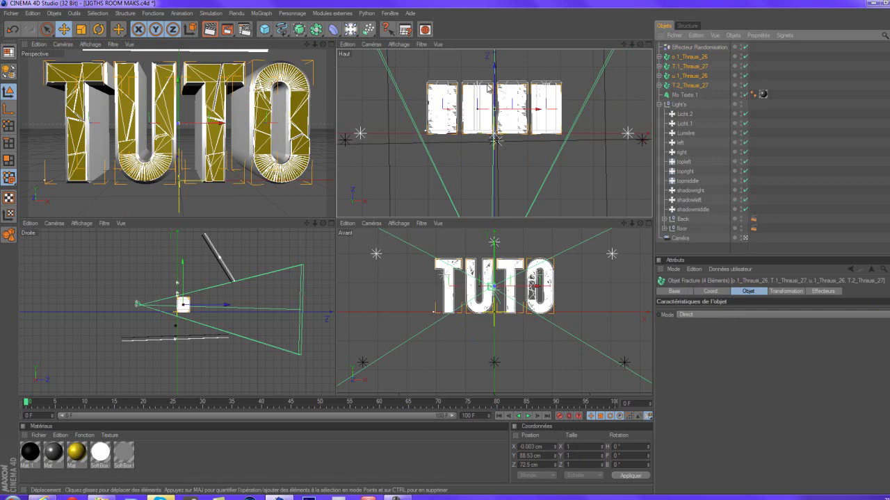
drag(495, 86, 460, 221)
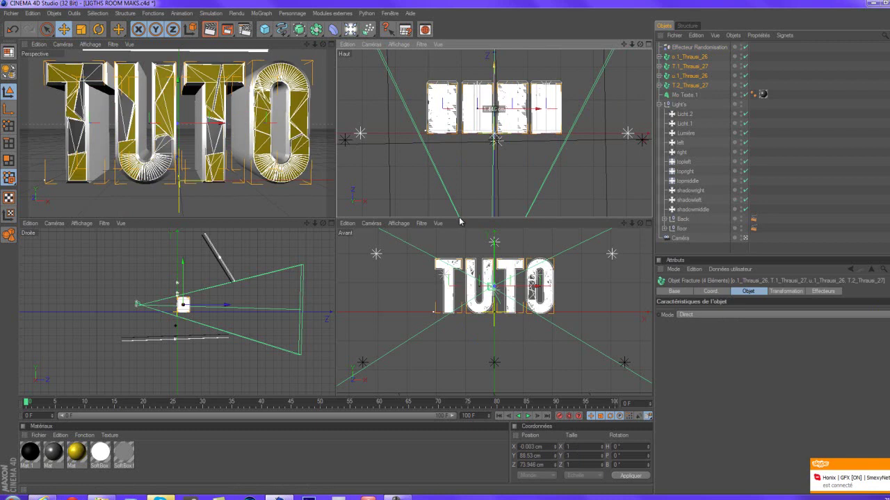
key(F1)
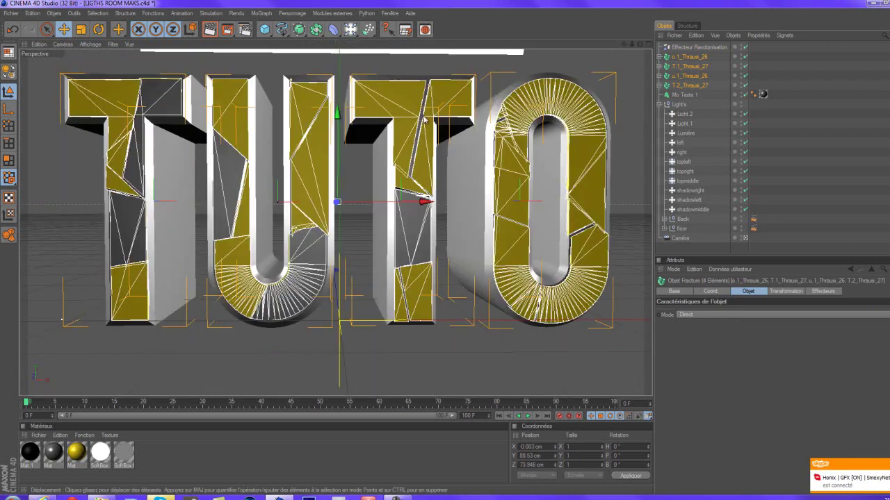
click(208, 33)
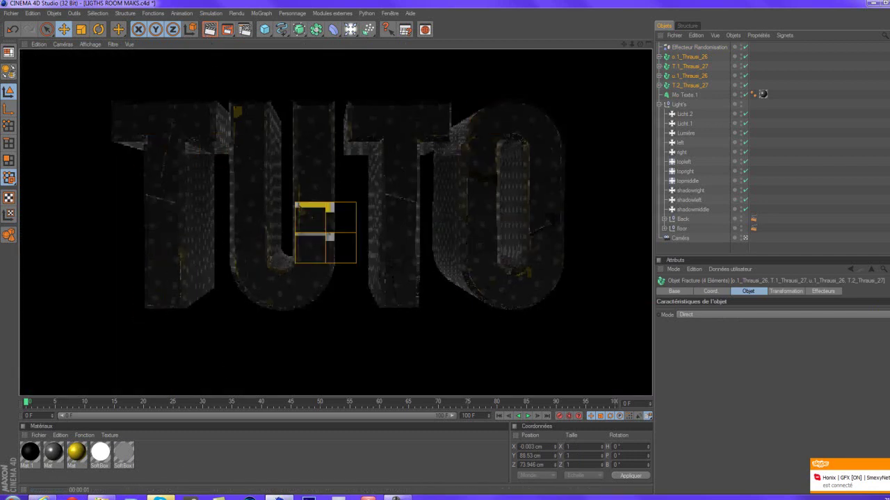
Step: Switch to Skype, send "OKOK JE REGARDE SA" to the group chat, and return to the render in Cinema 4D
click(278, 496)
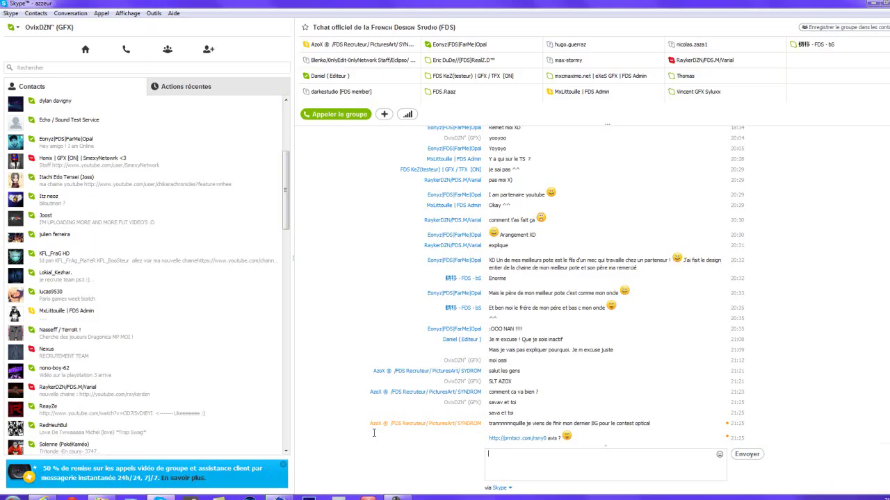
click(579, 470)
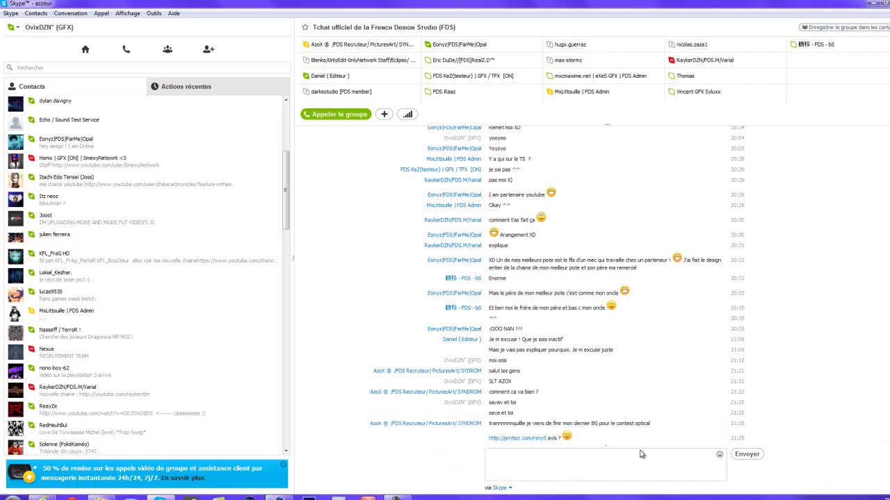
text(OKOK)
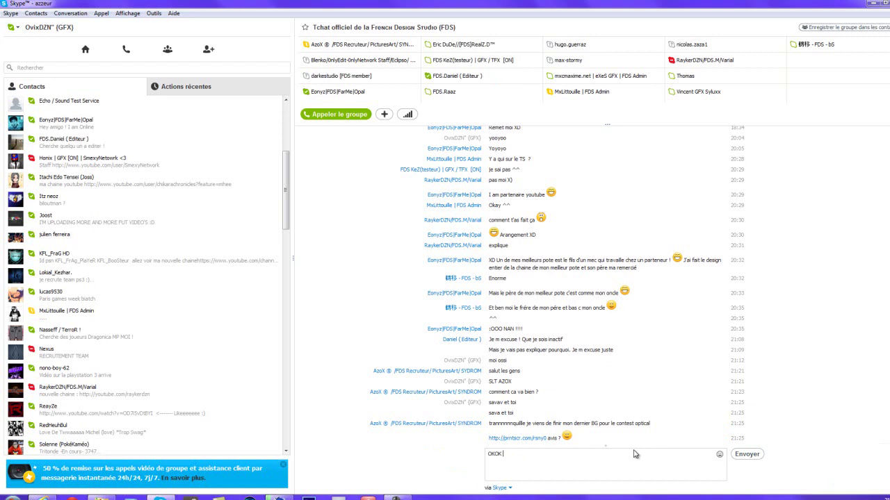
text( JE REGARDE SA)
key(Return)
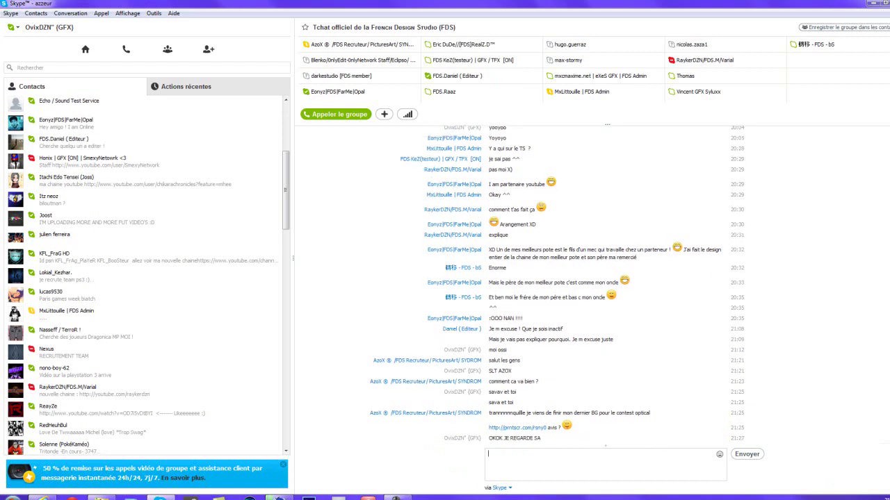
click(867, 6)
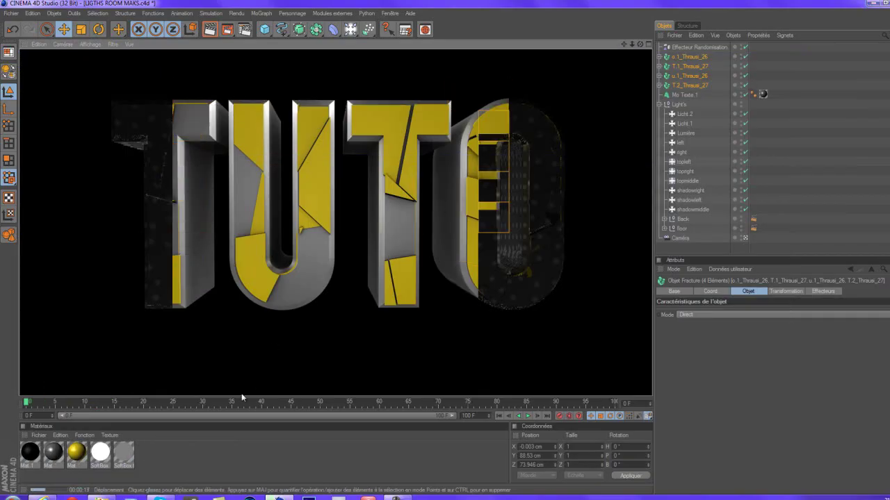
Step: Switch to Skype, open the prntscr.com link shared in the group chat, view the image, and return to the chat
click(192, 496)
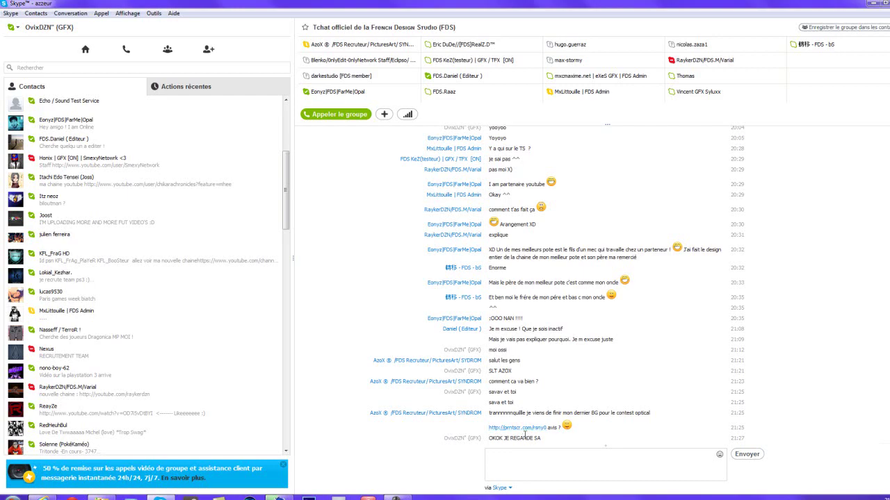
click(521, 428)
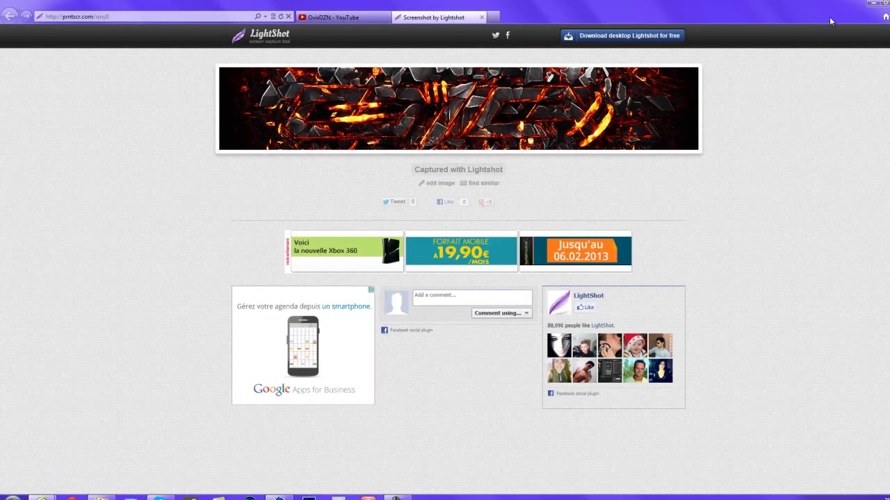
click(872, 5)
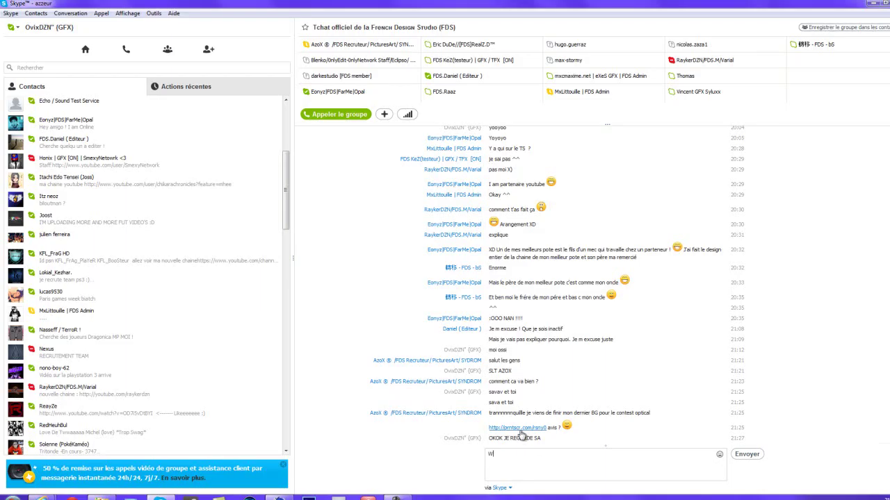
Step: Send "WOUAWE", the contact's nickname and a heart emoticon as separate messages to the group chat
text(WOUAW2)
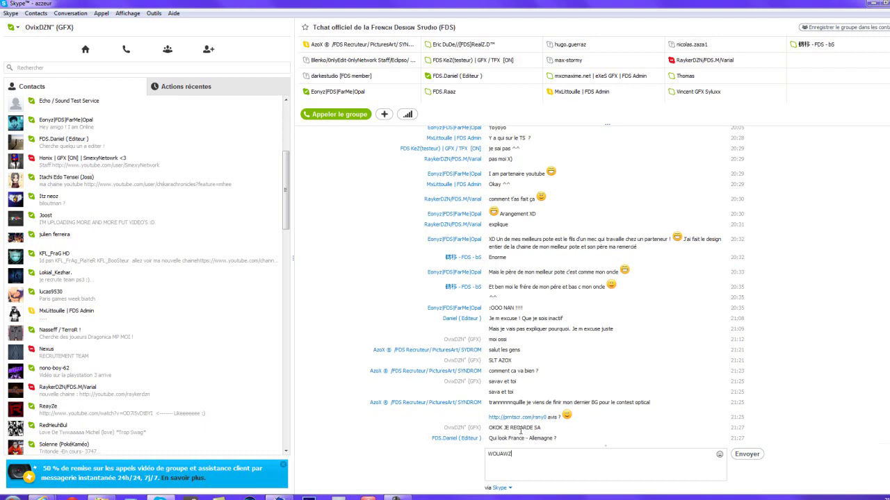
text(E)
key(Return)
text(AZOX)
key(Return)
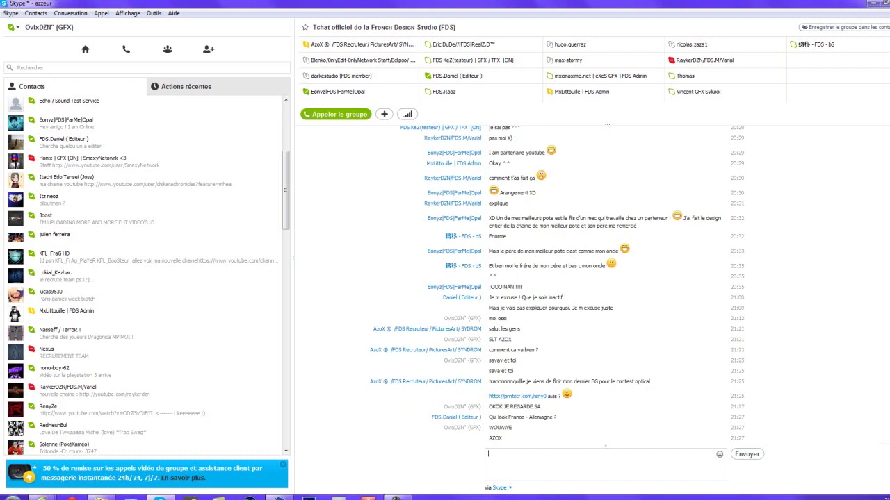
click(719, 453)
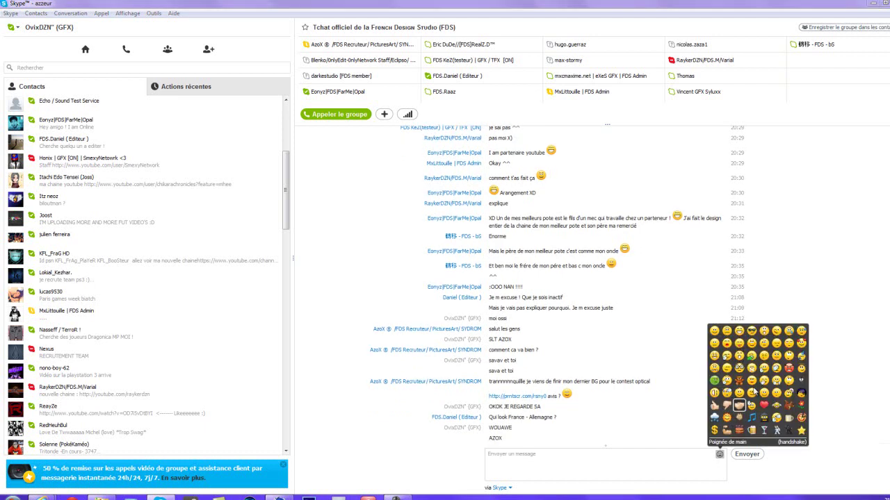
click(764, 405)
key(Return)
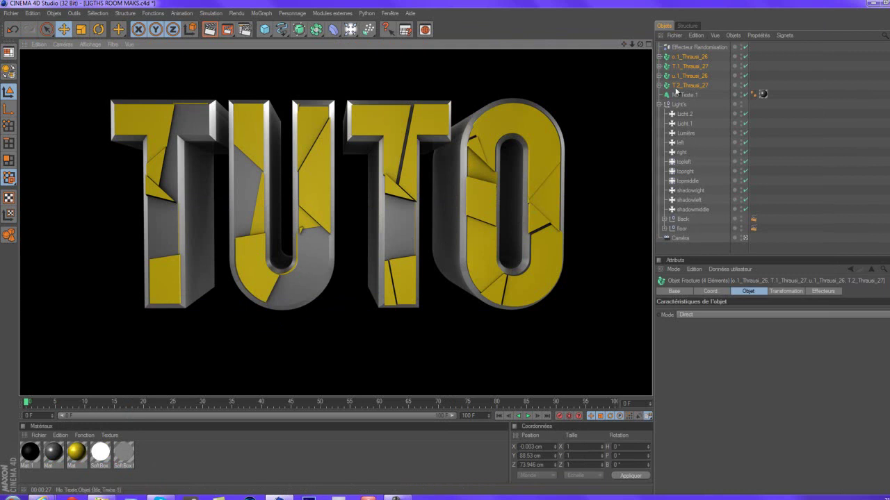
Step: Switch to Cinema 4D, move the O's fracture object along Z to about 75.4 cm, and reframe the text from a lower angle
click(688, 57)
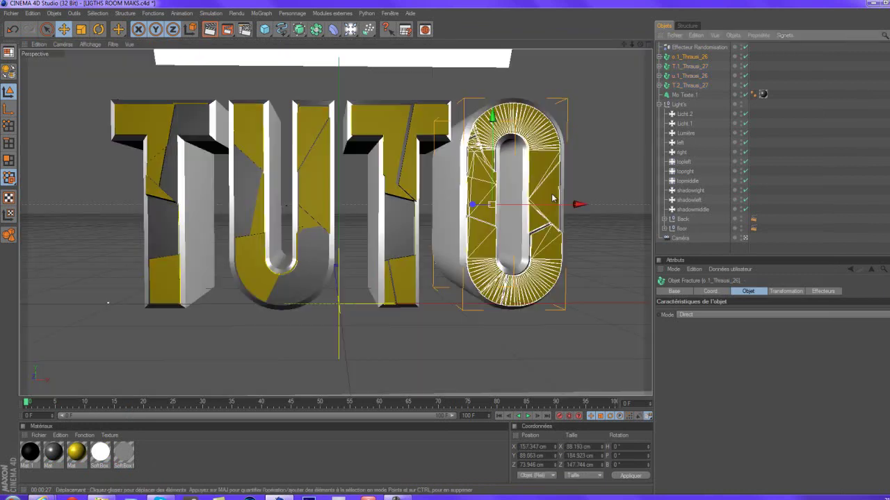
middle_click(495, 239)
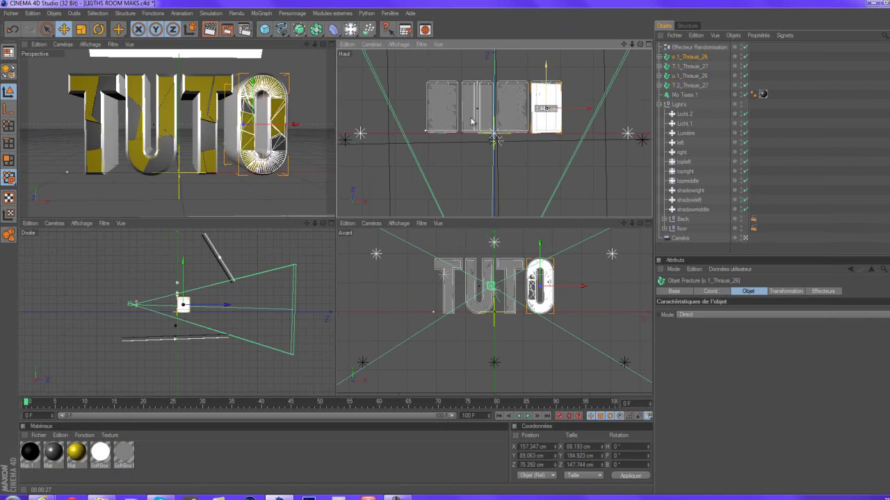
middle_click(286, 137)
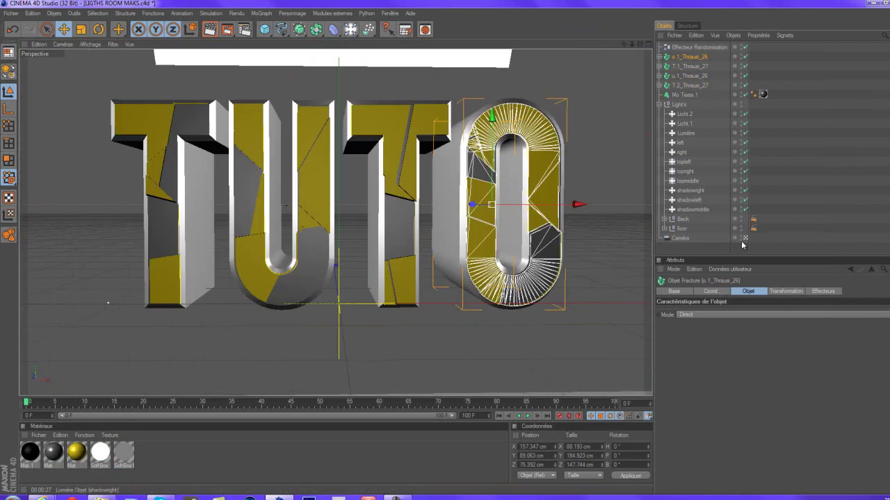
click(841, 171)
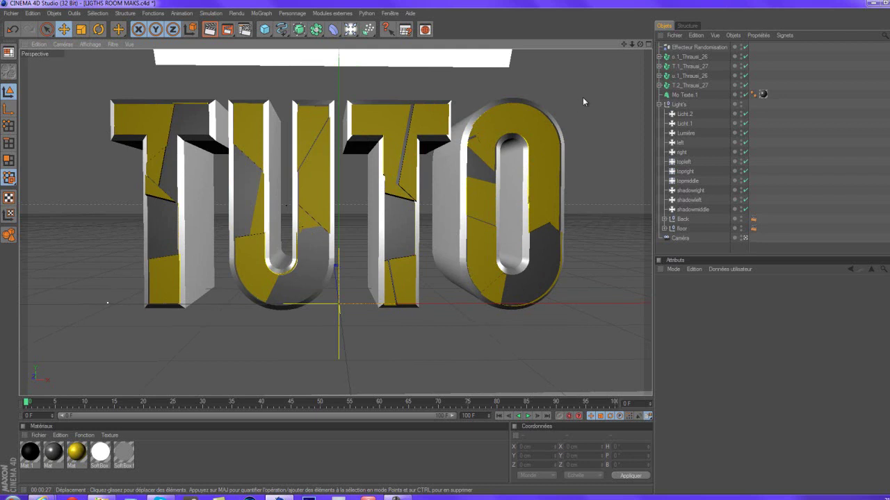
drag(640, 43, 458, 251)
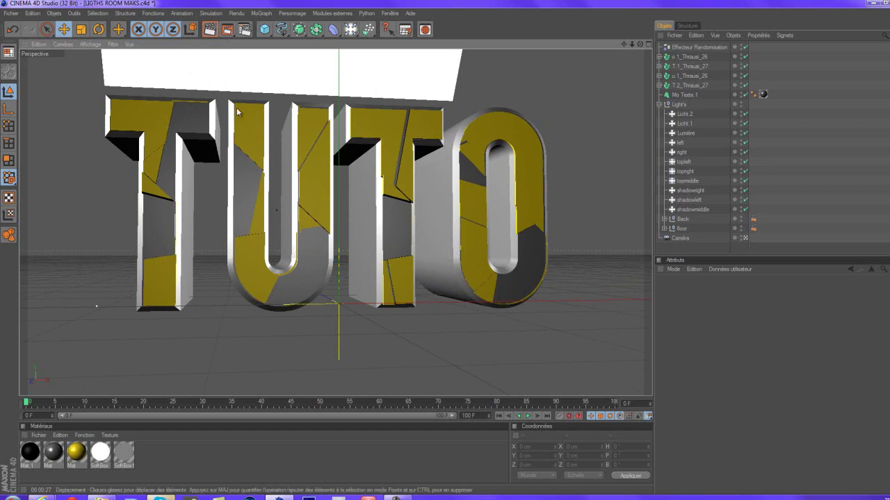
Step: Open the render settings and review the output resolution, frame range and available film/video presets
click(243, 32)
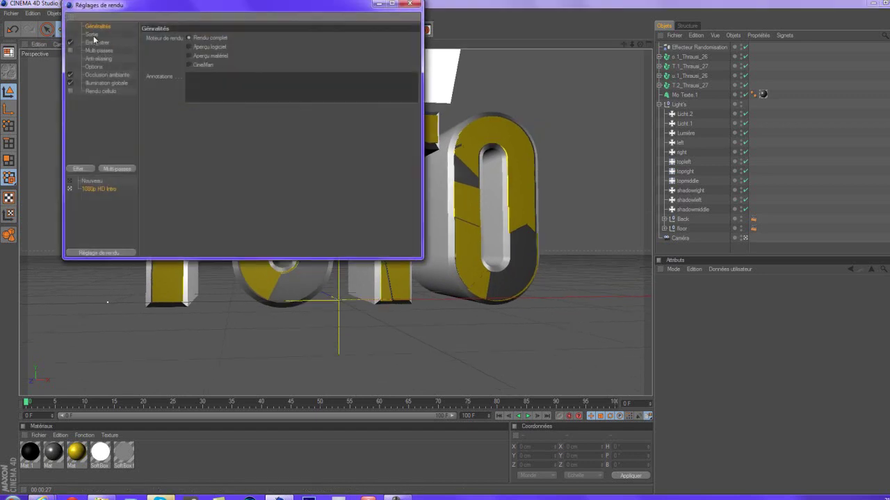
click(94, 35)
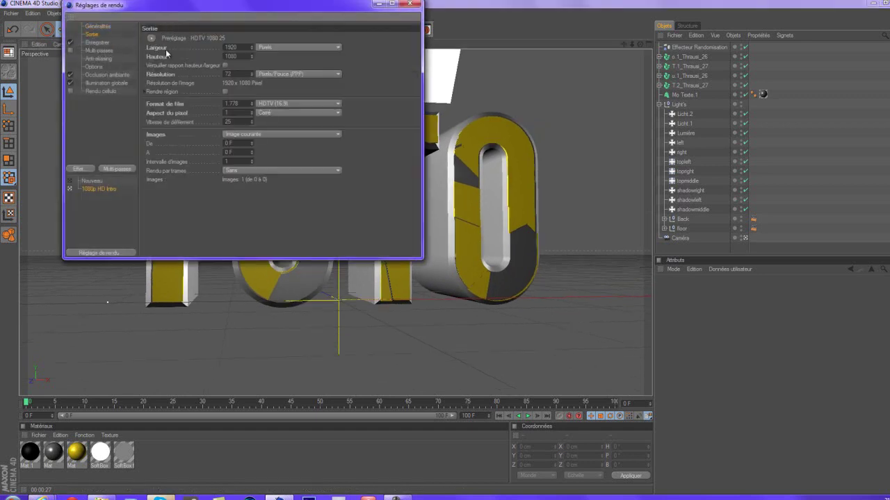
click(99, 43)
click(101, 35)
click(147, 37)
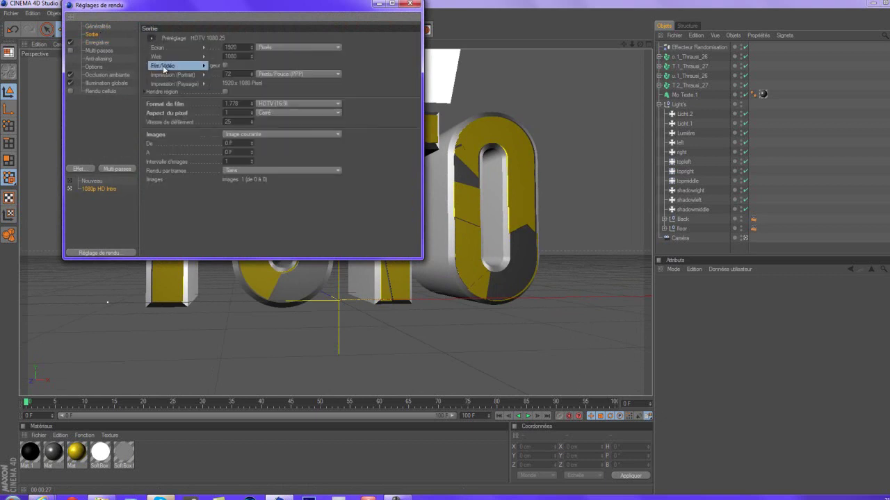
mouse_move(167, 65)
click(271, 168)
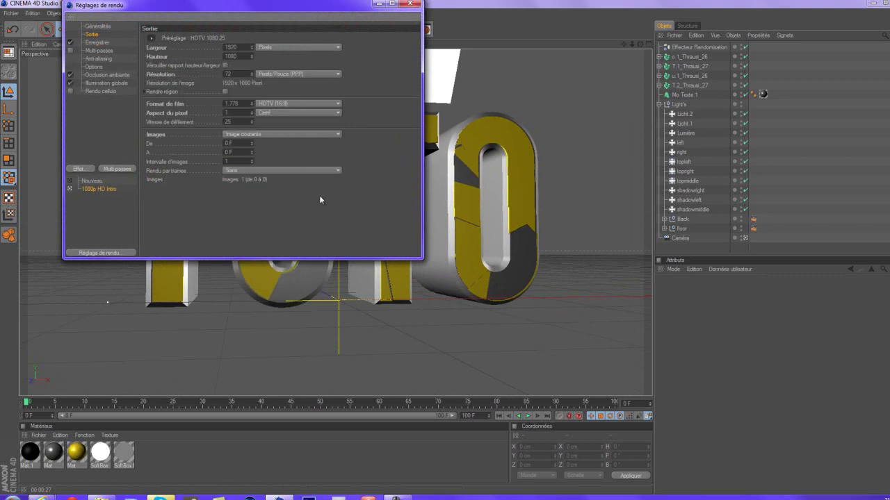
Step: Set the rendered image's save location to a file named TUTO in the TEXTE3d pictures folder
click(100, 43)
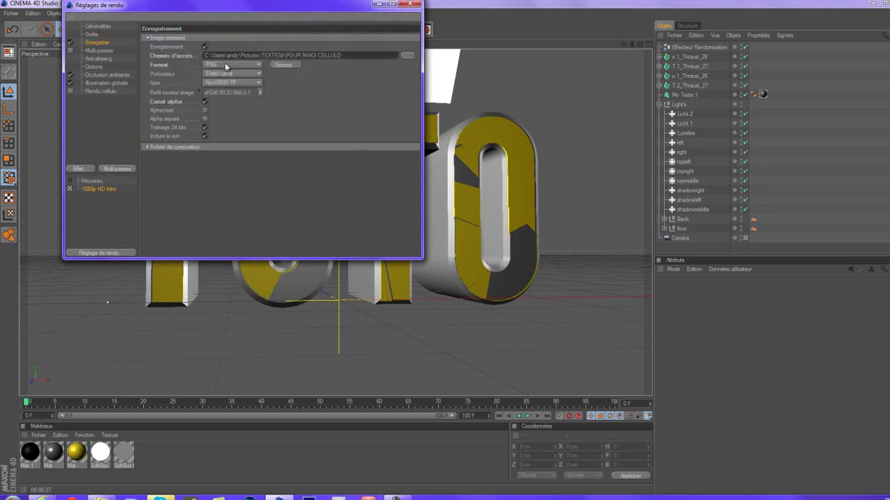
click(408, 56)
text(TUT)
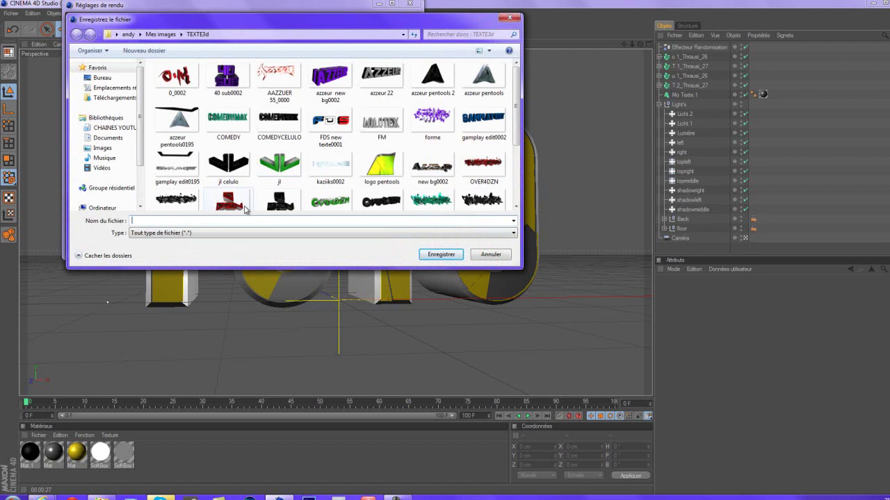
text(O)
click(435, 255)
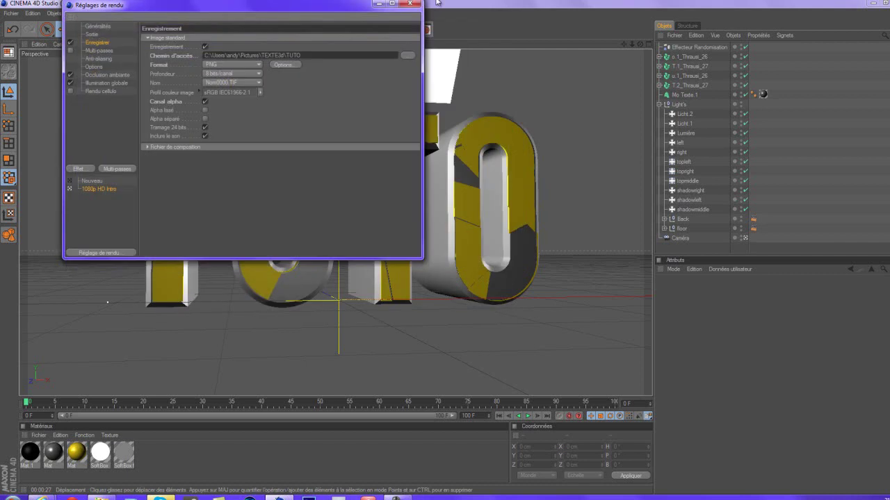
Step: Check the anti-aliasing, ambient occlusion and global illumination settings, and render the image to the picture viewer
click(110, 55)
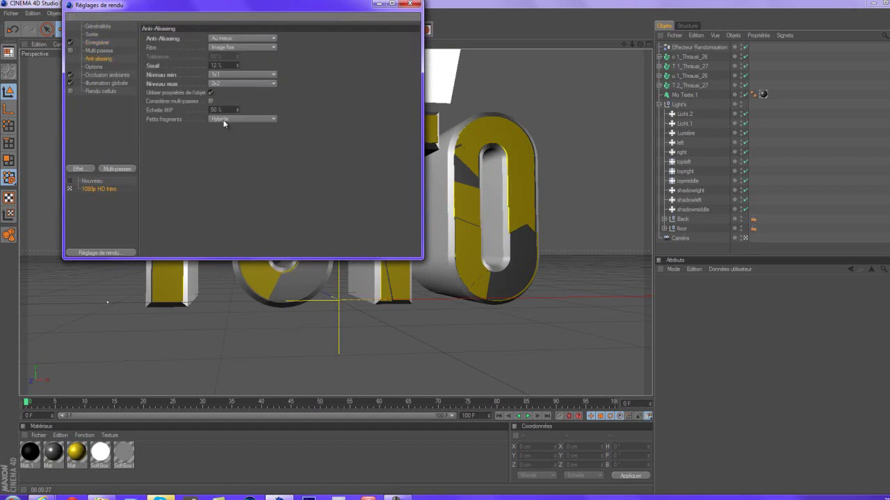
click(108, 75)
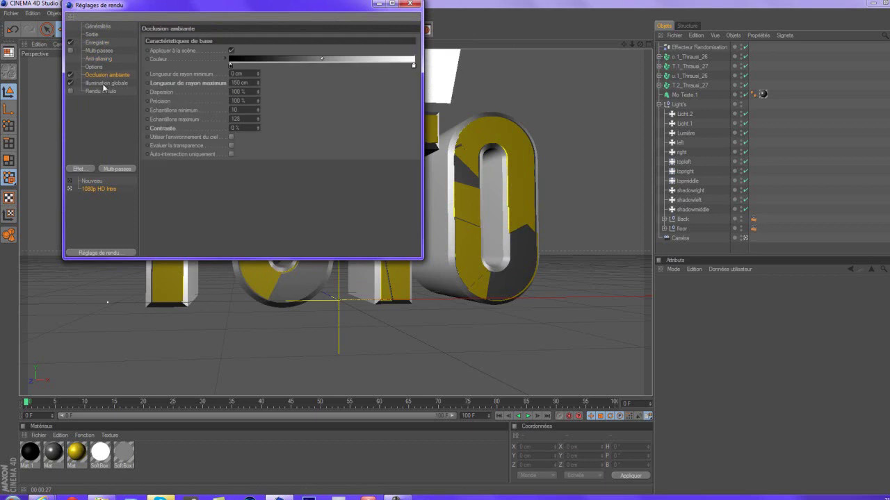
click(103, 84)
click(96, 43)
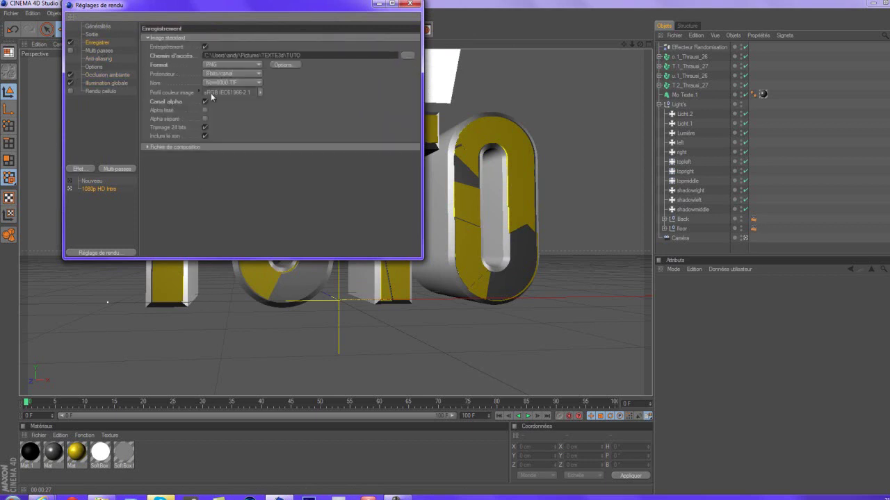
click(418, 5)
click(224, 28)
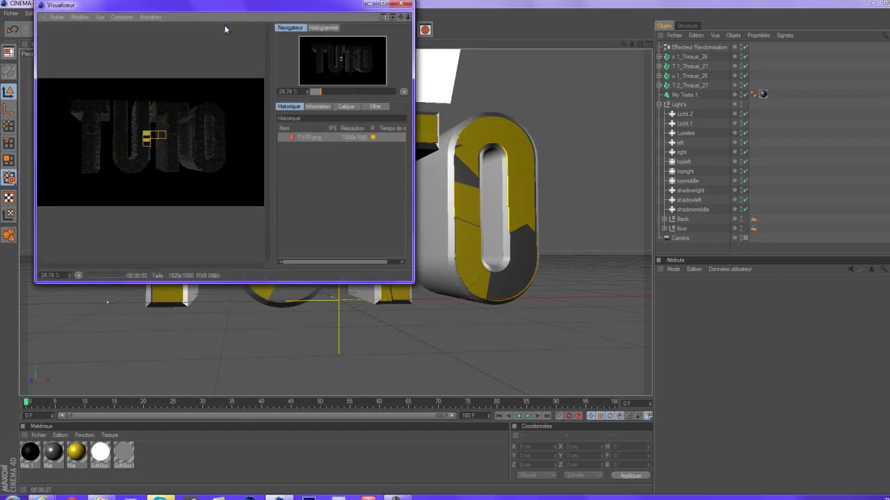
Step: Switch to Skype, send "JE PEUT TAPLER A LA FIN DE MON TUTO PLEASE CES URGENT", and return to the render in Cinema 4D
click(159, 497)
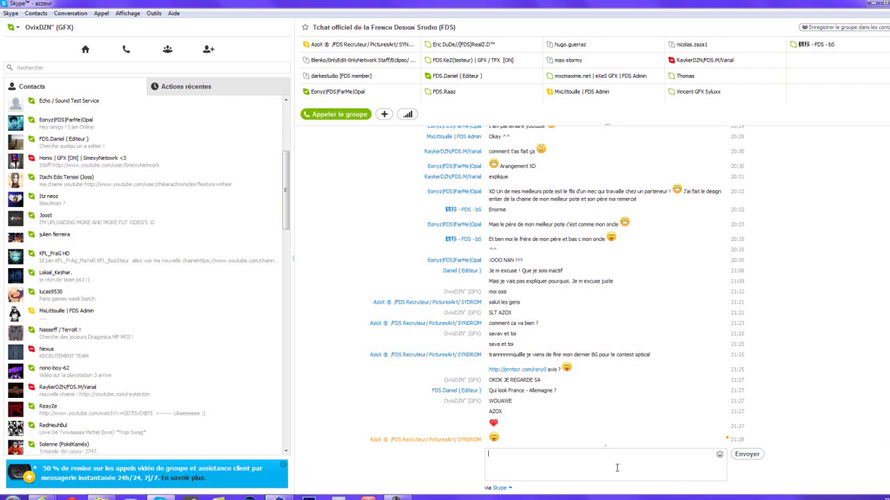
text(JE PEUT)
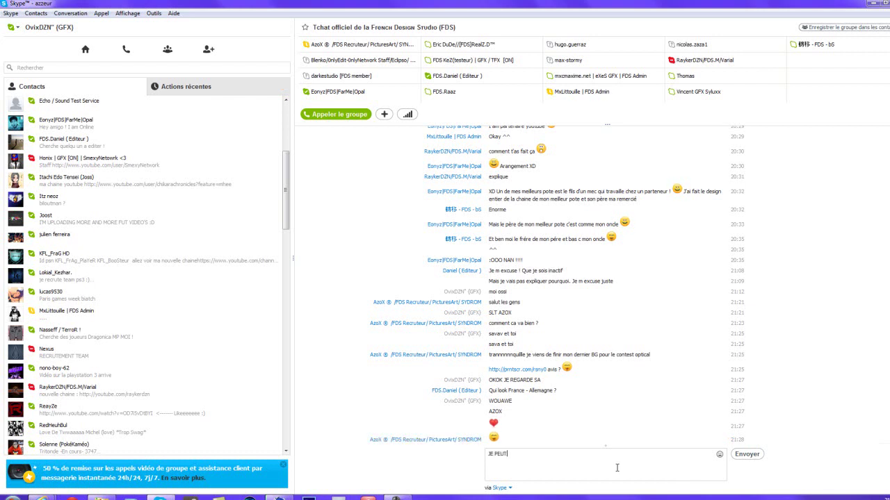
text( TAPLER A LA FIN DE MON)
key(BackSpace)
text(TUTO PL)
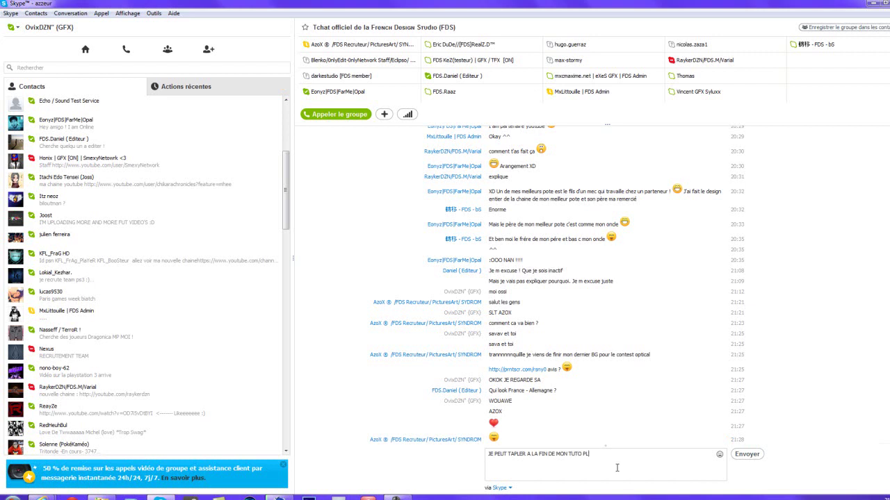
text(EASE CES URGENT)
key(Return)
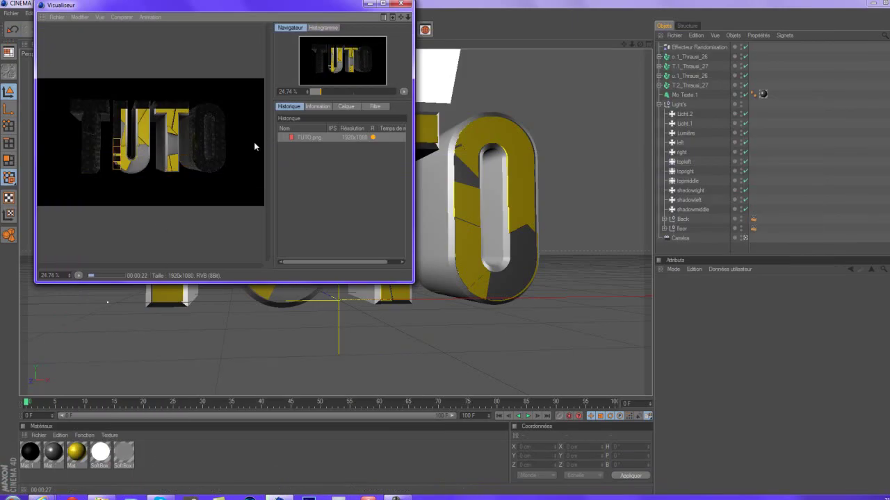
Step: Minimise the render viewer, look through the available render effects, and enable the Rendu cellulo effect in the render settings
drag(378, 262, 397, 264)
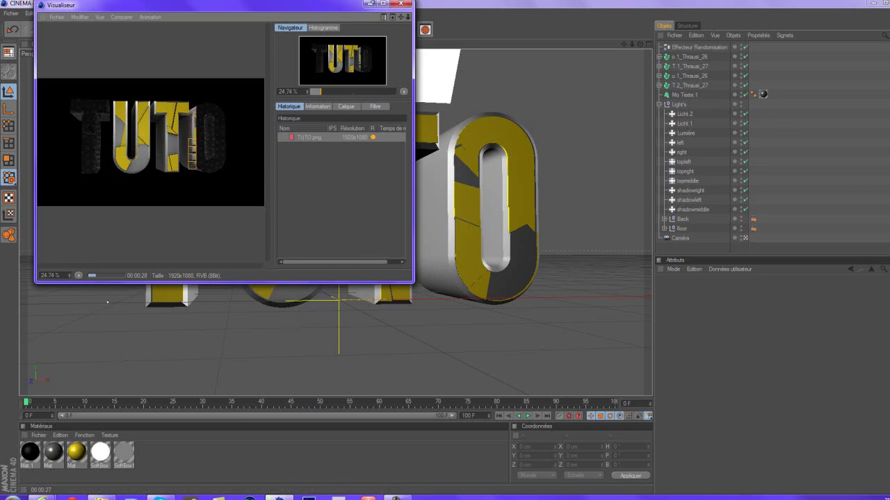
click(369, 3)
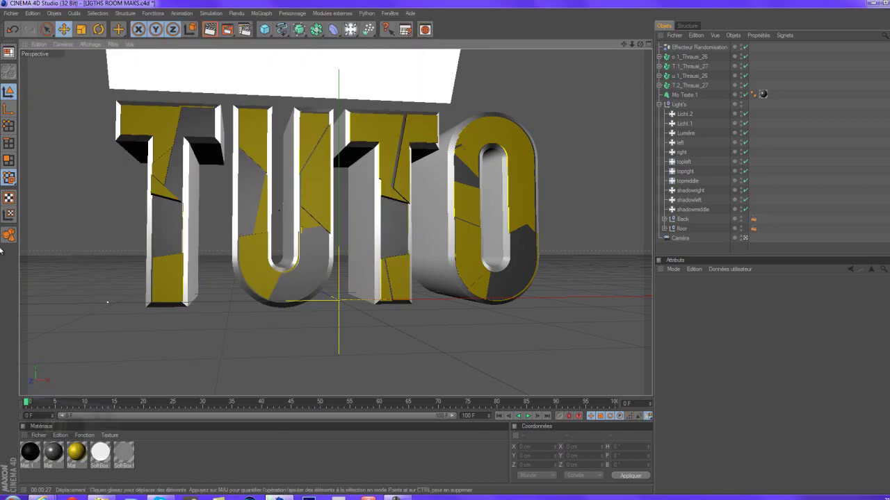
click(245, 30)
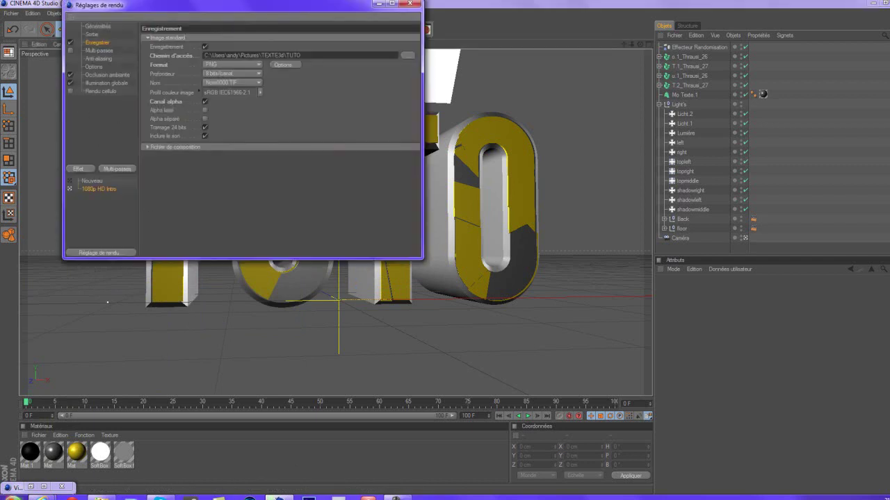
click(108, 92)
click(70, 92)
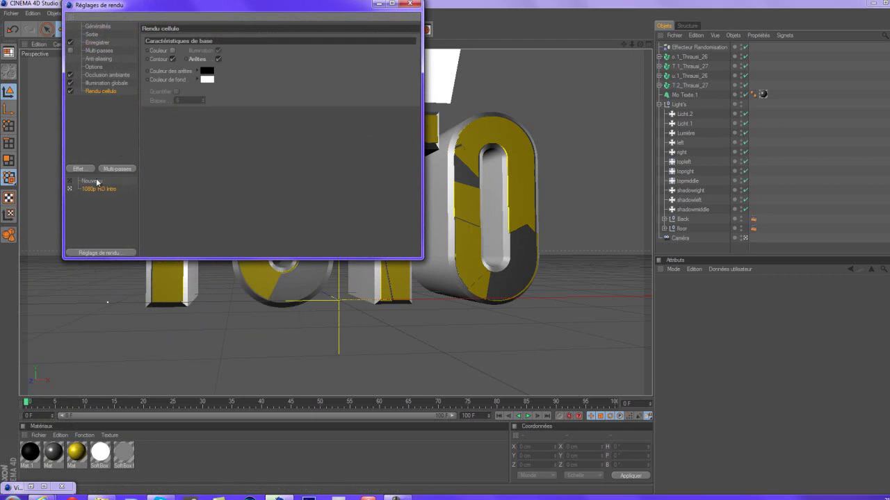
click(120, 122)
click(70, 92)
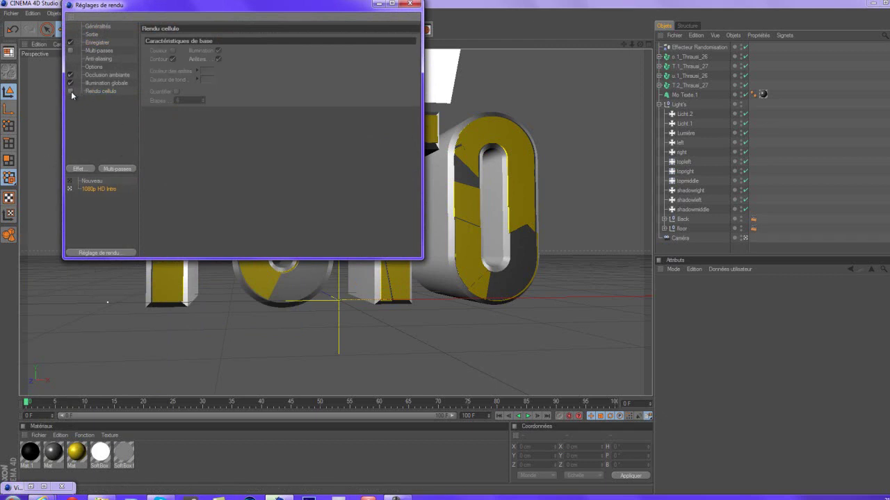
click(88, 171)
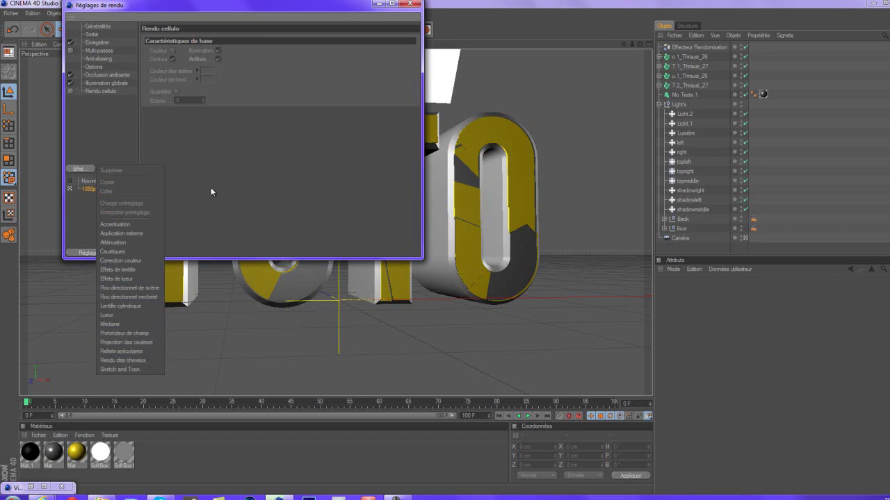
click(191, 167)
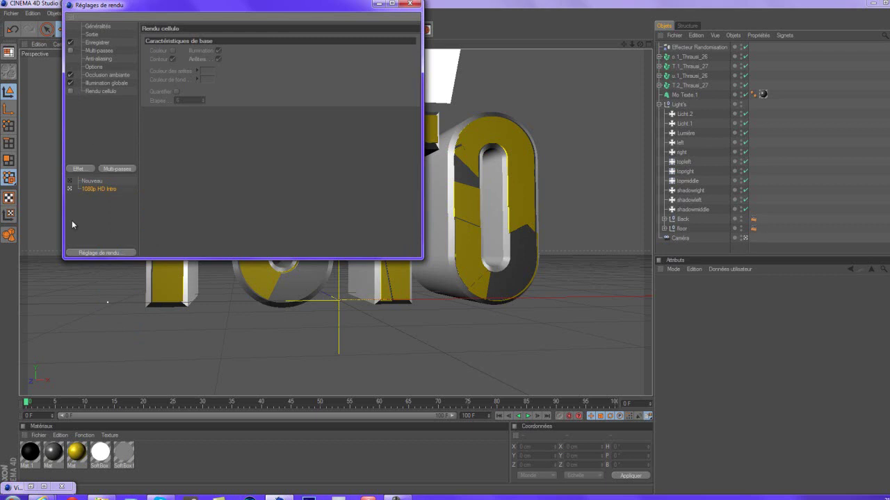
click(85, 169)
click(215, 190)
click(70, 91)
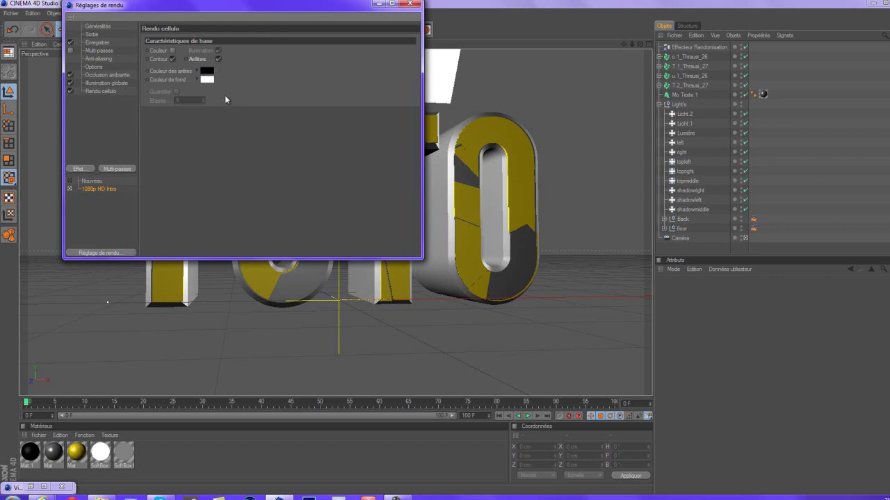
Step: Set the cel render's edge colour to white and its background colour to black, and close the earlier render viewer
click(206, 81)
click(206, 85)
click(184, 123)
click(205, 73)
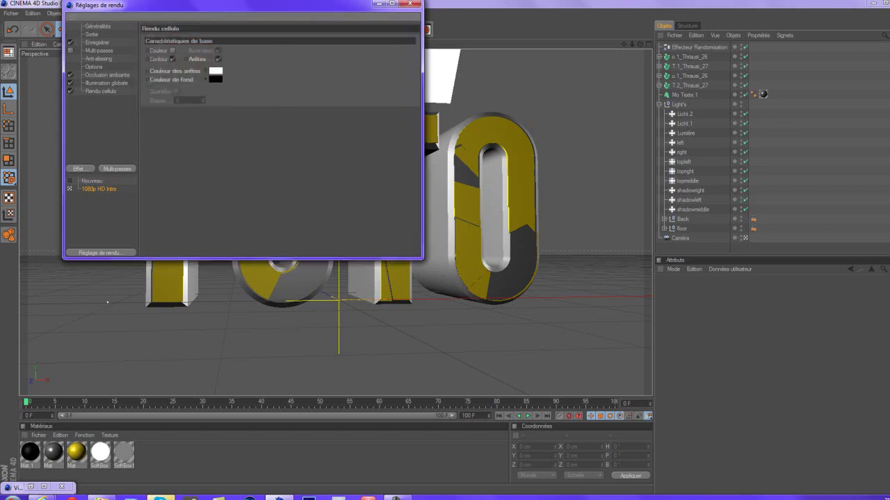
click(410, 3)
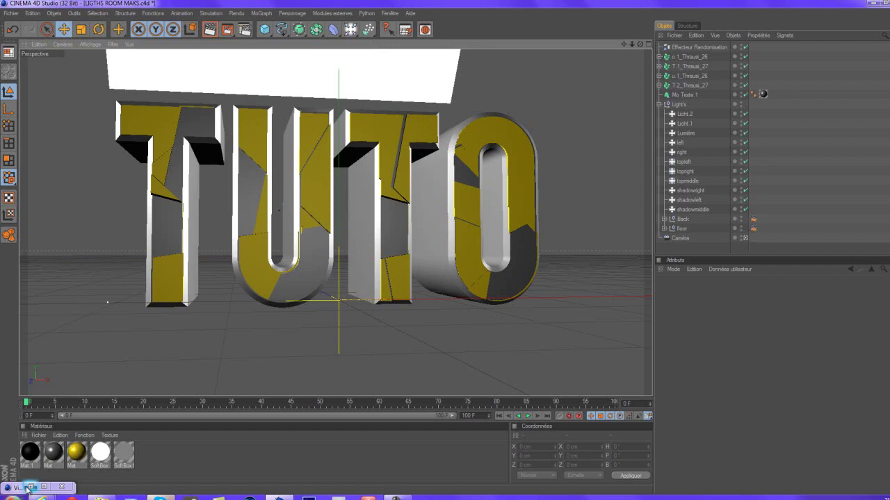
click(29, 487)
click(410, 6)
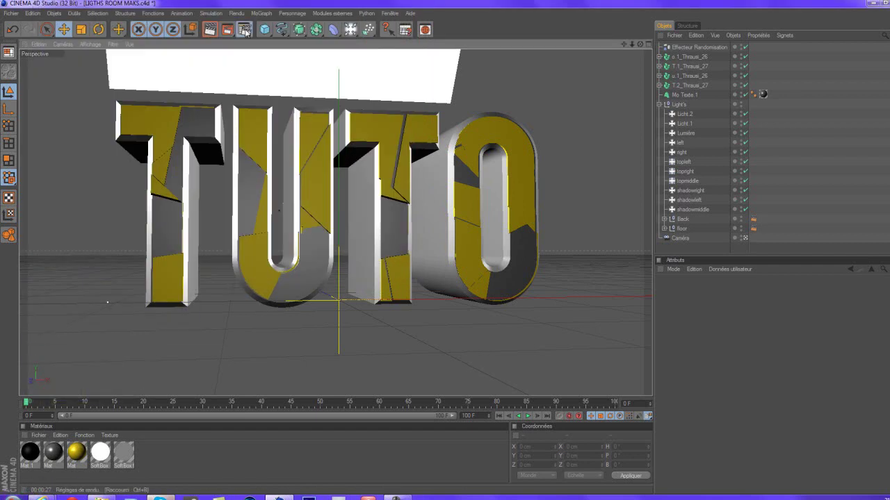
Step: Change the render's save file name to TUTO CELULO and render the cel pass to the picture viewer
click(244, 29)
click(103, 44)
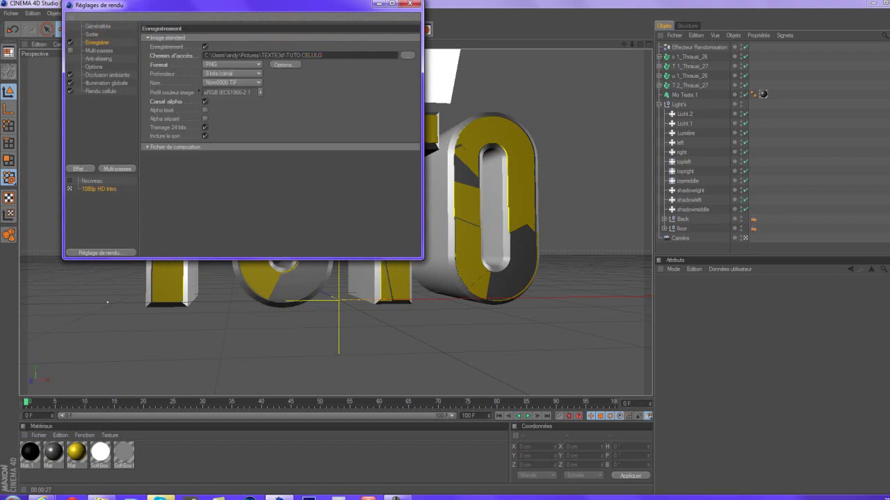
click(416, 6)
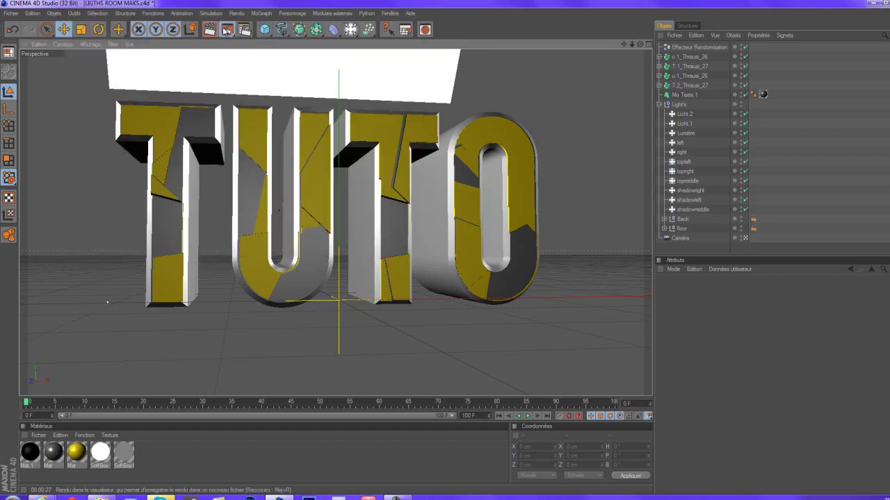
click(228, 30)
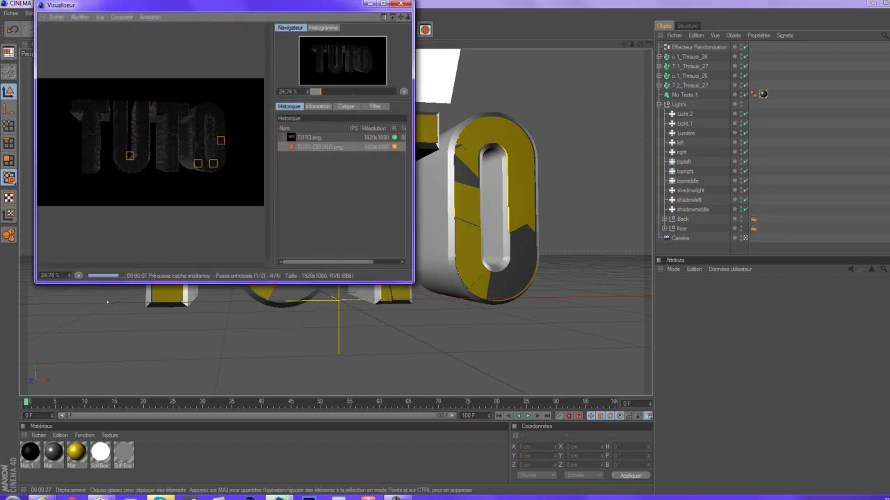
Step: Switch to Skype, send "ORH PAS GRAVE ALOR" in the group chat, and open a contact's conversation
click(160, 498)
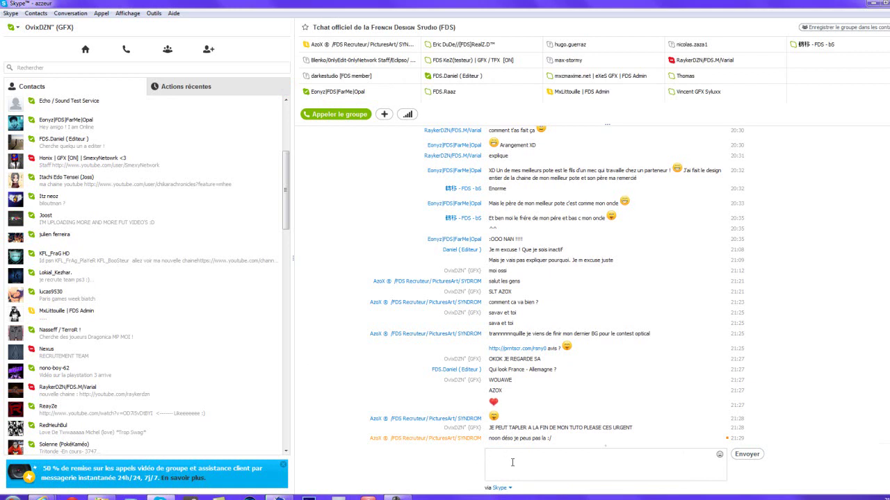
text(ORH PAS GRAVE ALOR)
key(Return)
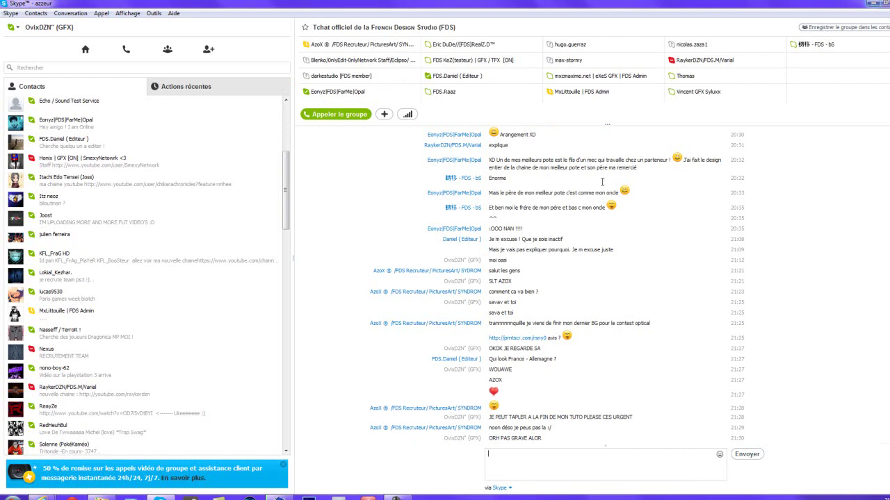
scroll(141, 176, up, 1)
click(141, 174)
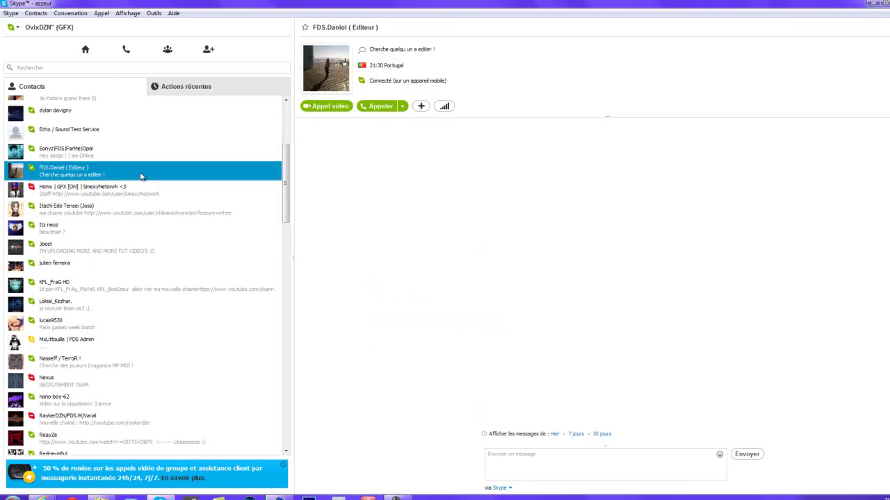
click(109, 110)
scroll(109, 115, up, 2)
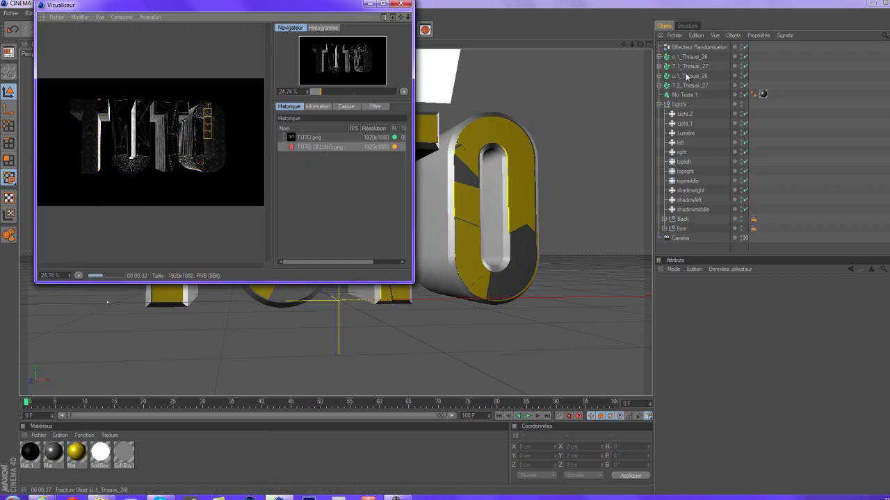
Step: Minimise Cinema 4D and look through the Skype contact list, the account's own profile and several contacts' conversations
click(370, 5)
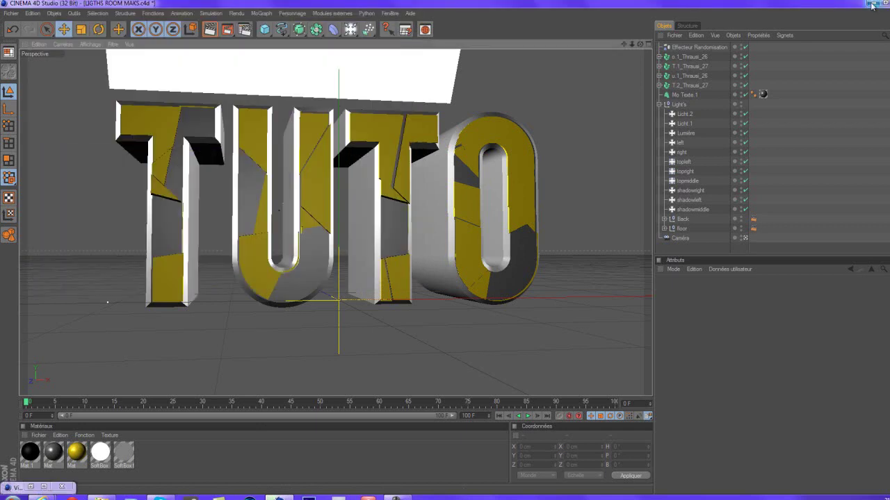
click(872, 3)
scroll(224, 220, down, 3)
scroll(171, 260, down, 5)
click(43, 29)
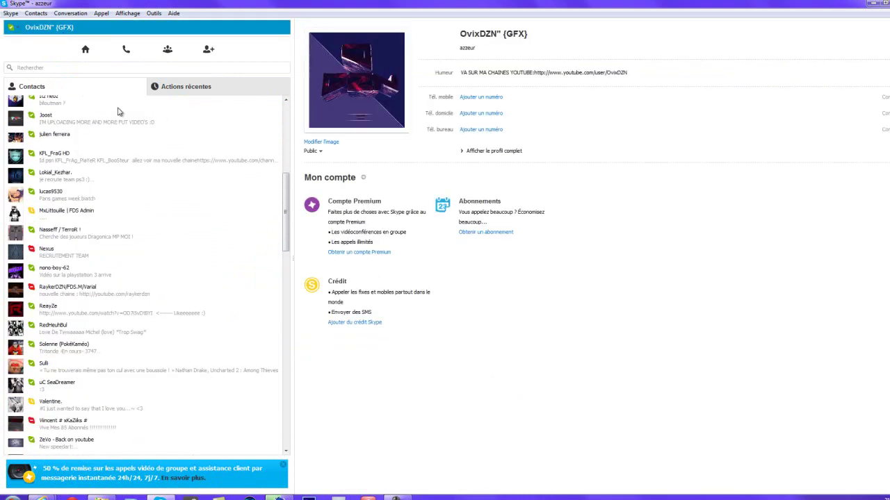
scroll(230, 256, down, 4)
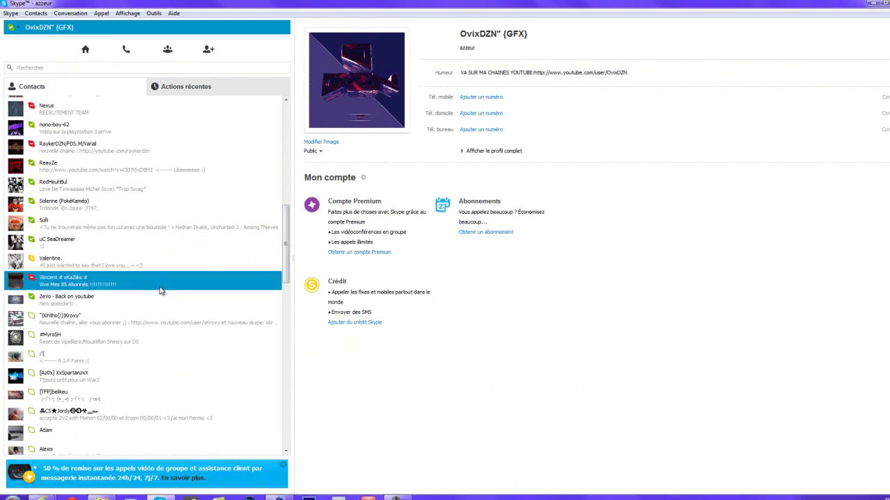
click(160, 295)
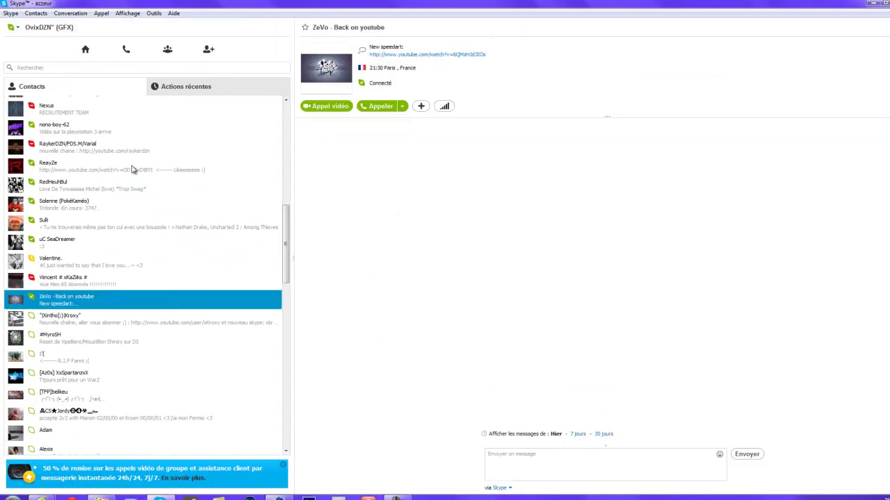
scroll(132, 169, up, 1)
click(132, 169)
scroll(134, 168, up, 8)
scroll(134, 167, up, 4)
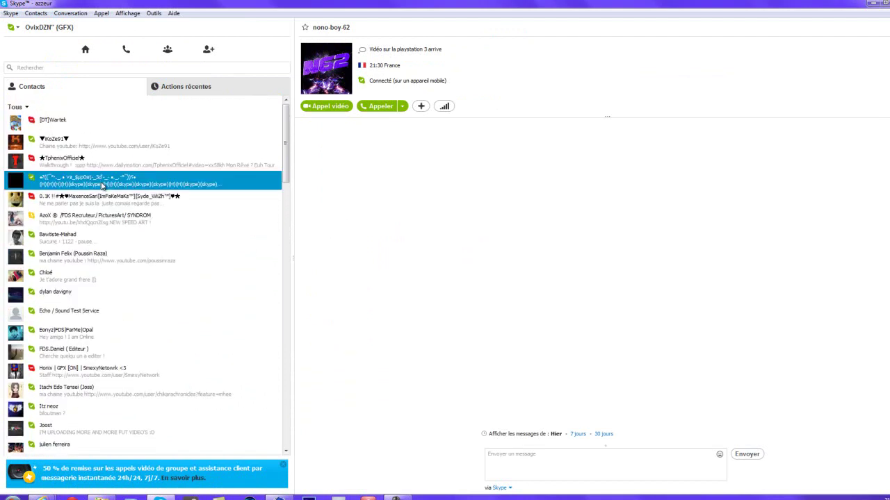
click(102, 184)
scroll(102, 184, down, 1)
click(99, 170)
scroll(163, 157, down, 1)
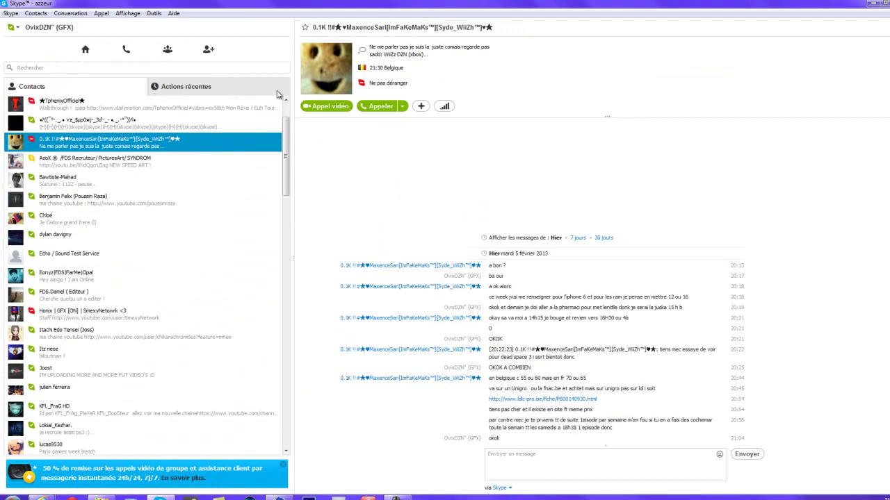
mouse_move(330, 63)
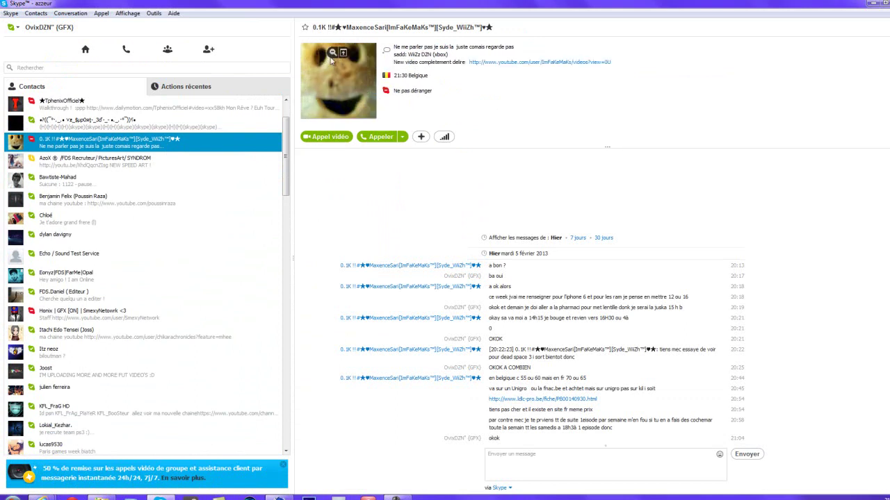
click(871, 4)
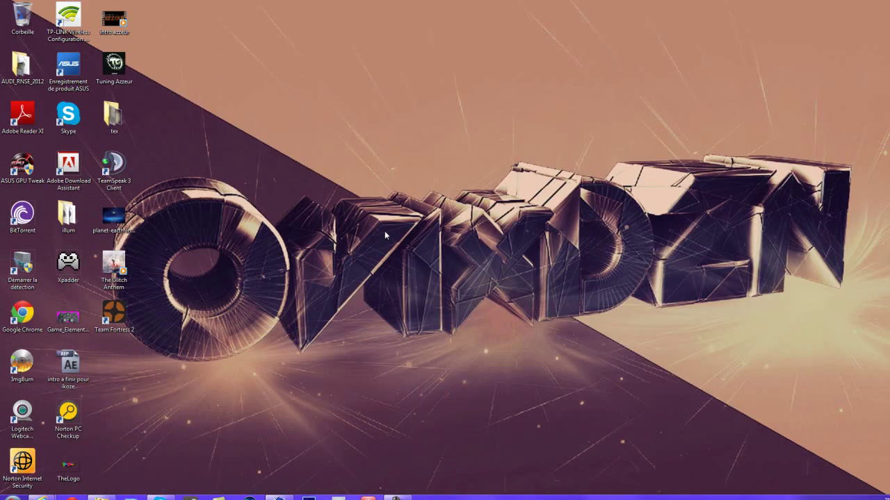
Step: Return to Cinema 4D, close the finished cel render's viewer, and minimise the program to the desktop
click(278, 498)
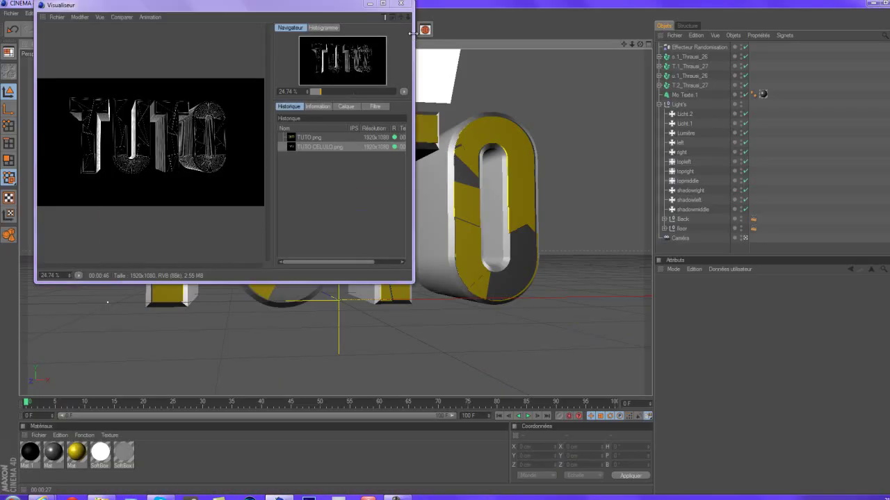
click(399, 5)
click(874, 3)
click(501, 284)
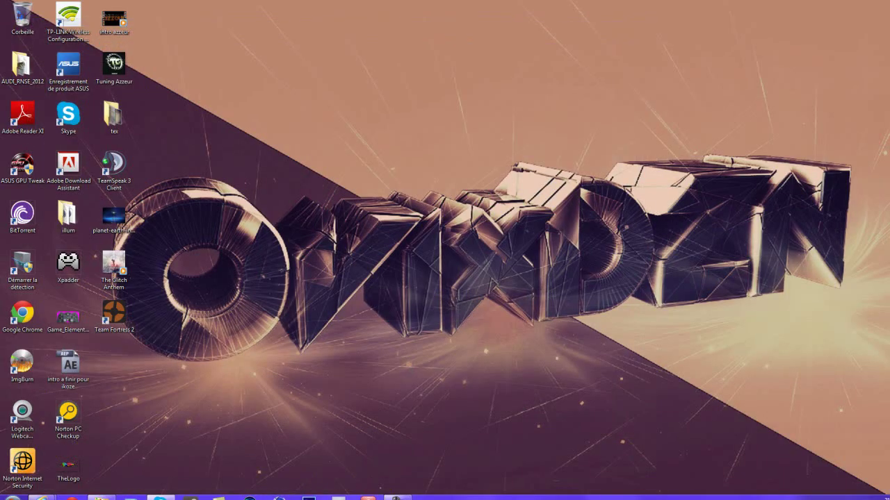
drag(748, 83, 269, 424)
drag(858, 30, 318, 321)
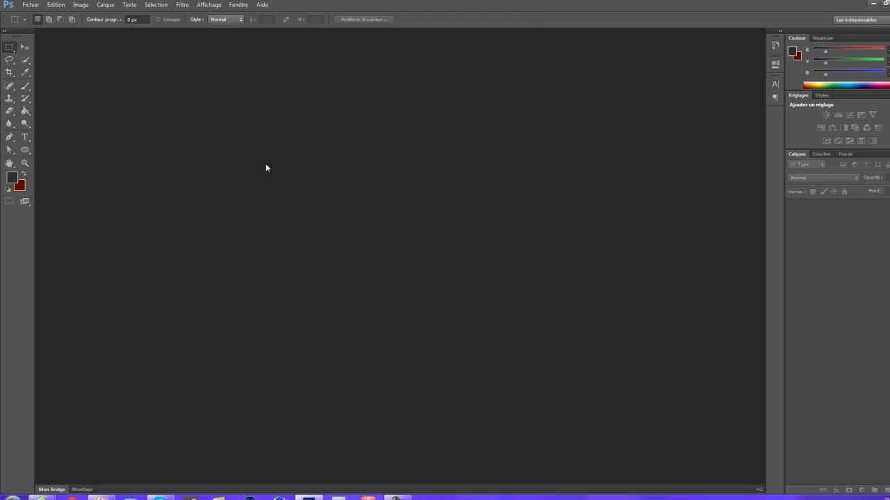
Step: In Photoshop, create a new 1280 × 720 pixel RGB document named TUTO WALLPAPER with a white background
key(ctrl+n)
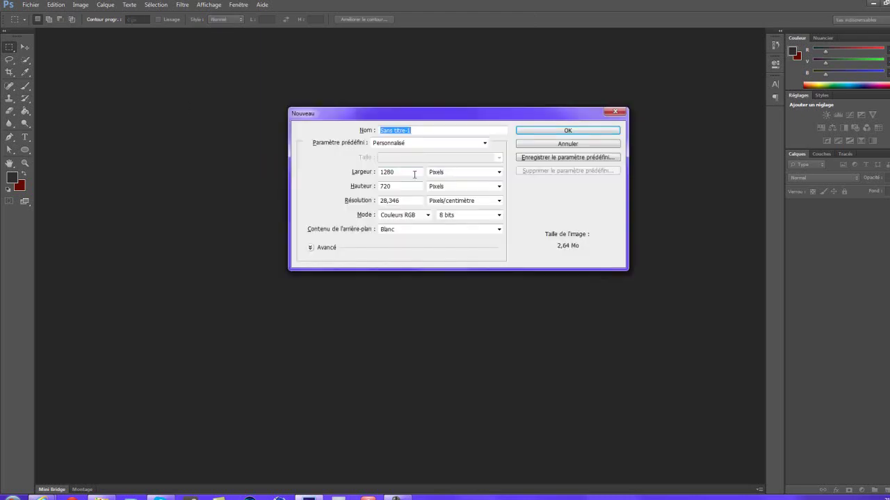
click(404, 173)
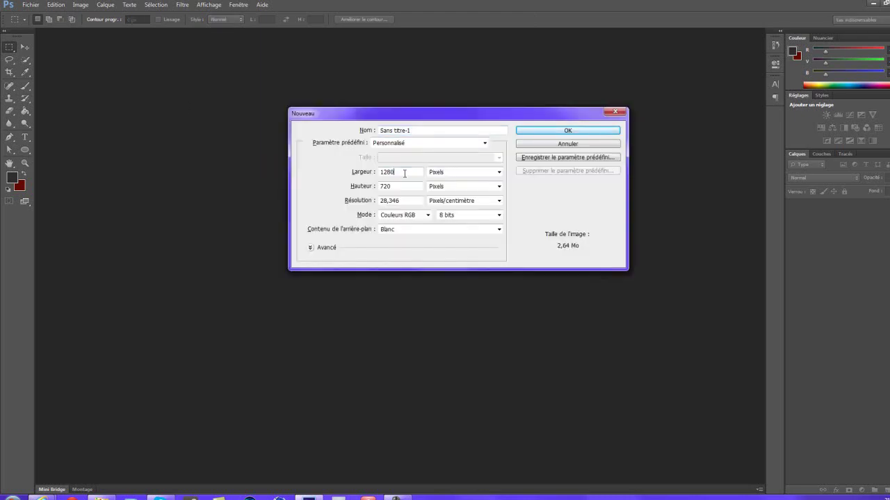
double_click(435, 130)
key(BackSpace)
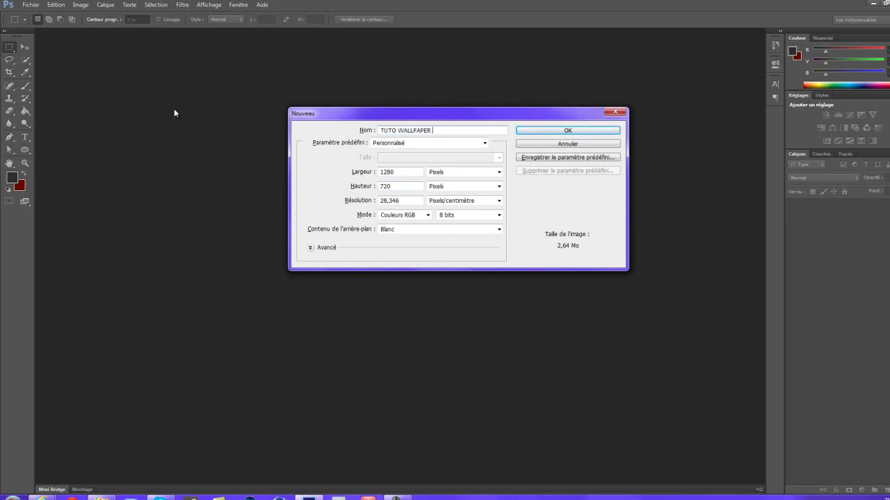
click(587, 133)
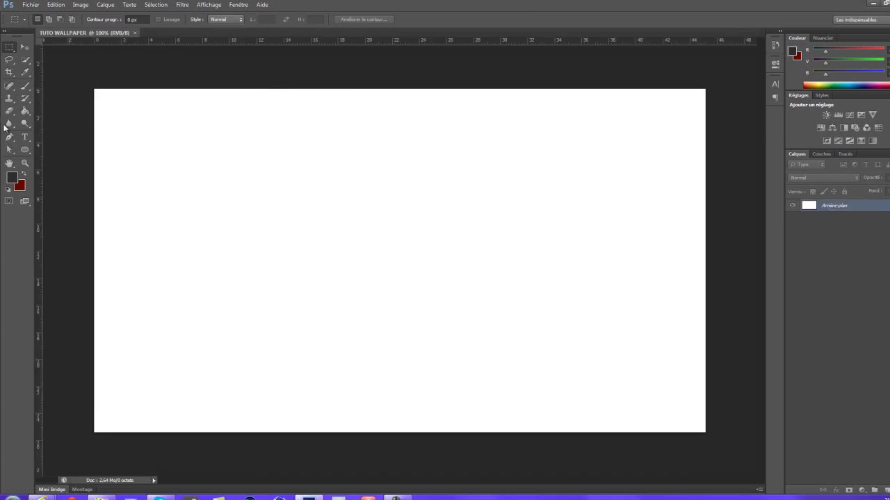
Step: Set the foreground colour to light grey and fill the background layer with it using the Paint Bucket
click(12, 177)
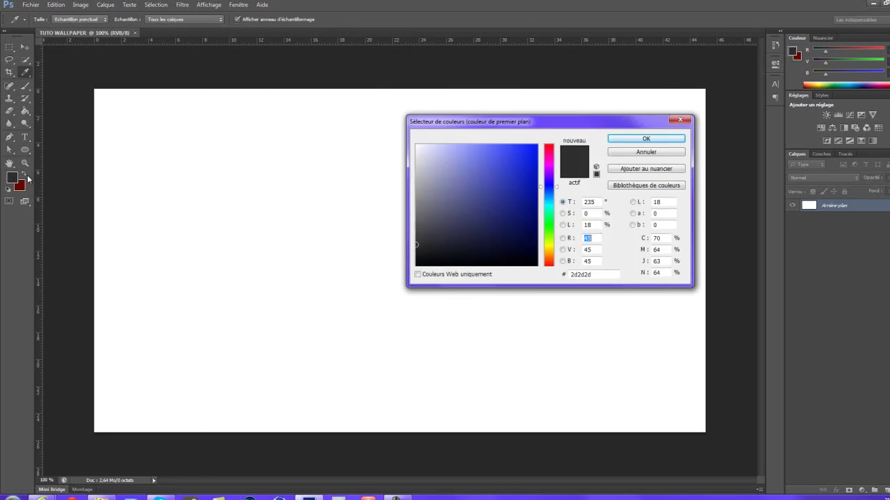
click(482, 202)
drag(483, 202, 359, 170)
click(646, 139)
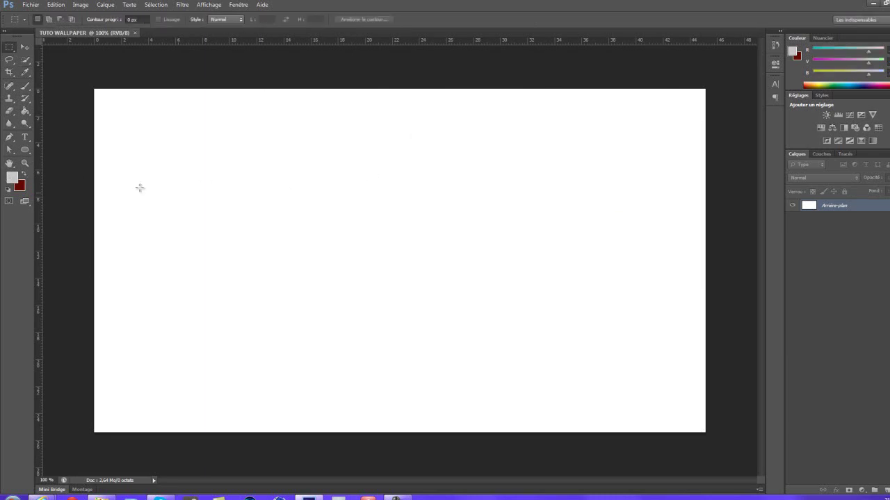
click(26, 111)
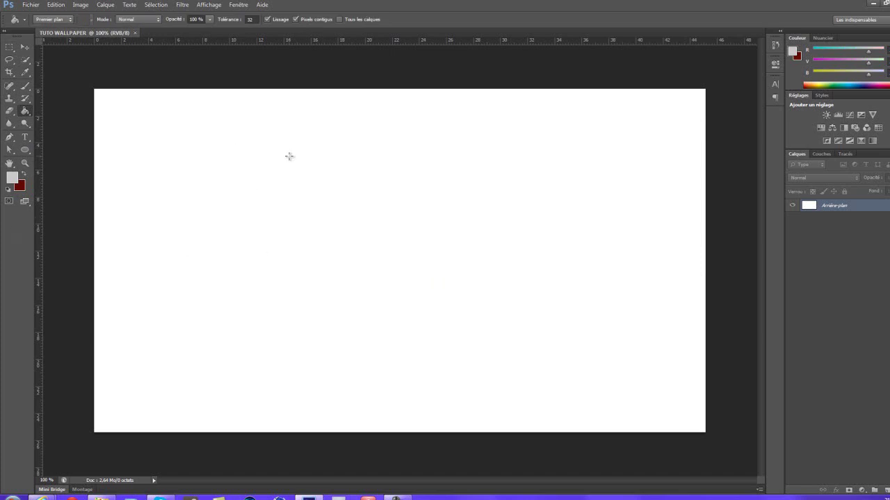
click(290, 156)
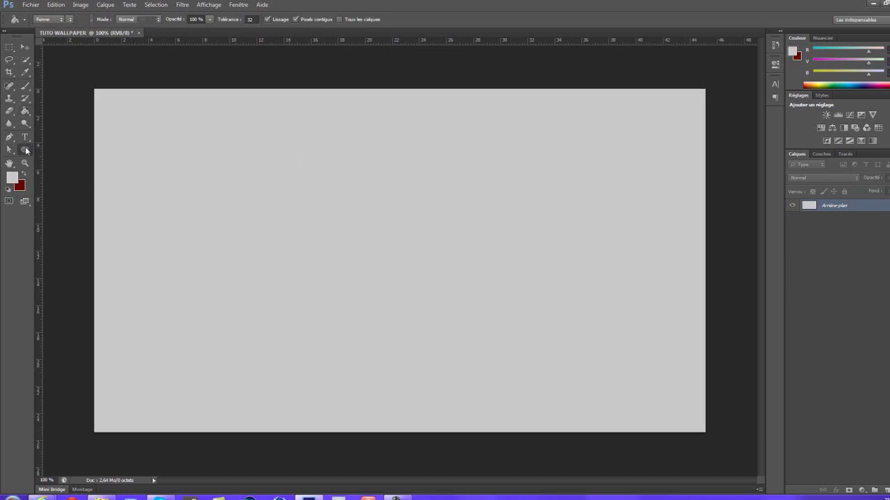
Step: Choose the Line tool, set its fill colour to white and check its stroke colour
click(20, 147)
click(22, 149)
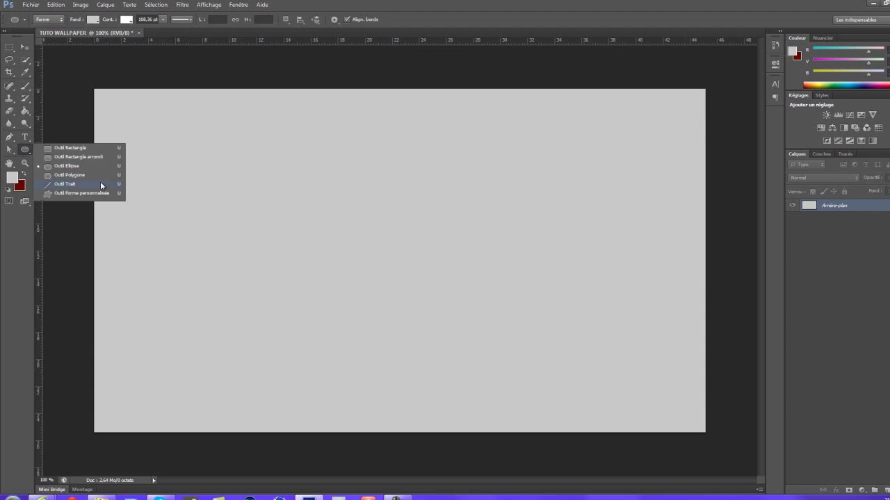
click(102, 185)
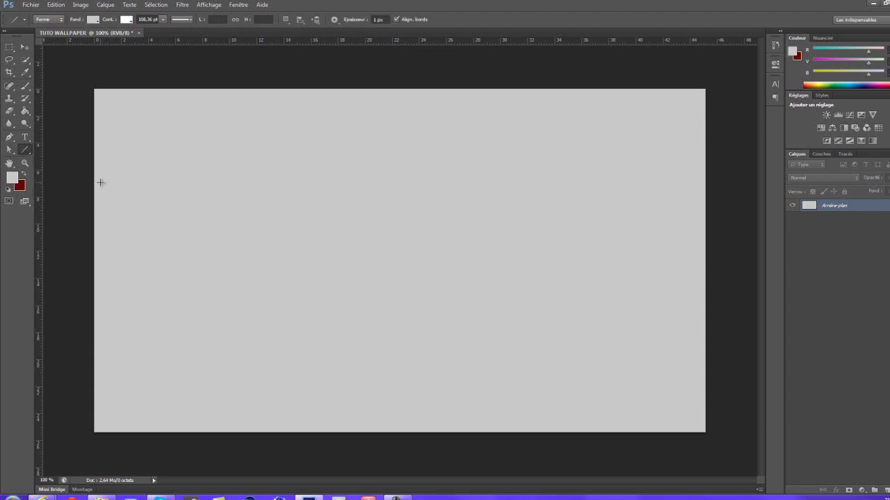
click(95, 20)
click(67, 73)
click(126, 20)
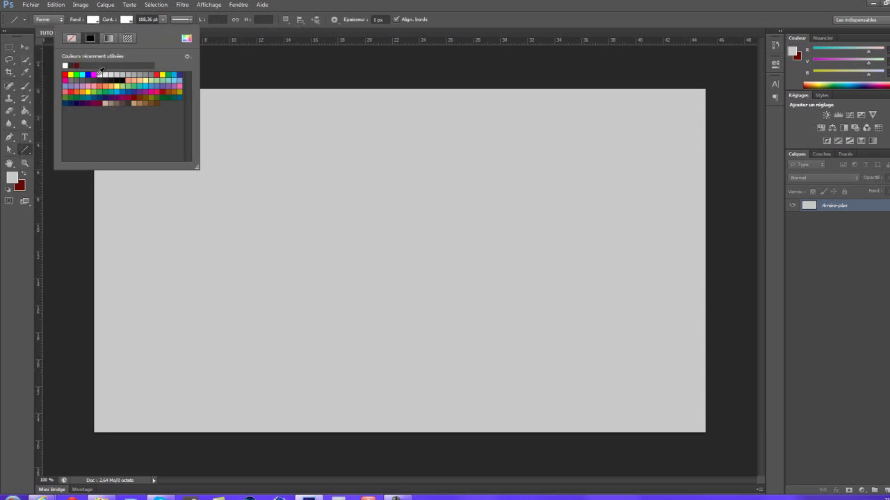
click(204, 64)
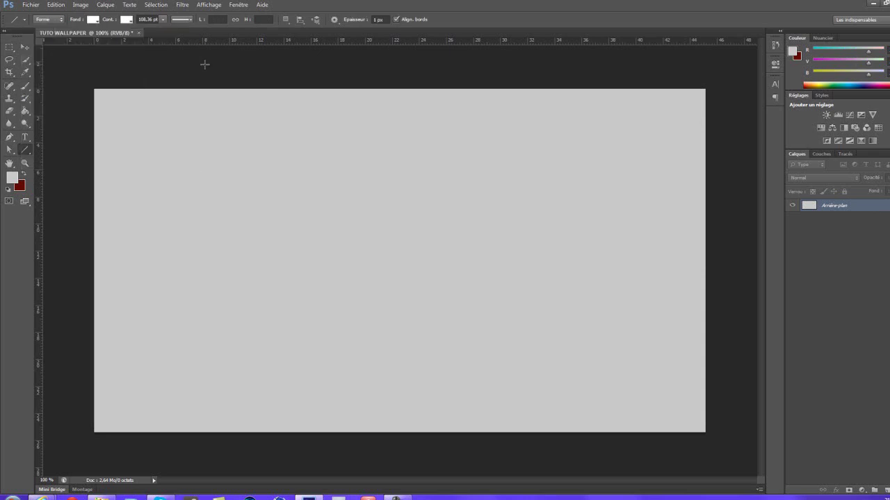
Step: Draw a diagonal line about 1357 px wide from the canvas's upper-left corner past its lower-right corner, and shift it slightly up-left
drag(92, 86, 741, 453)
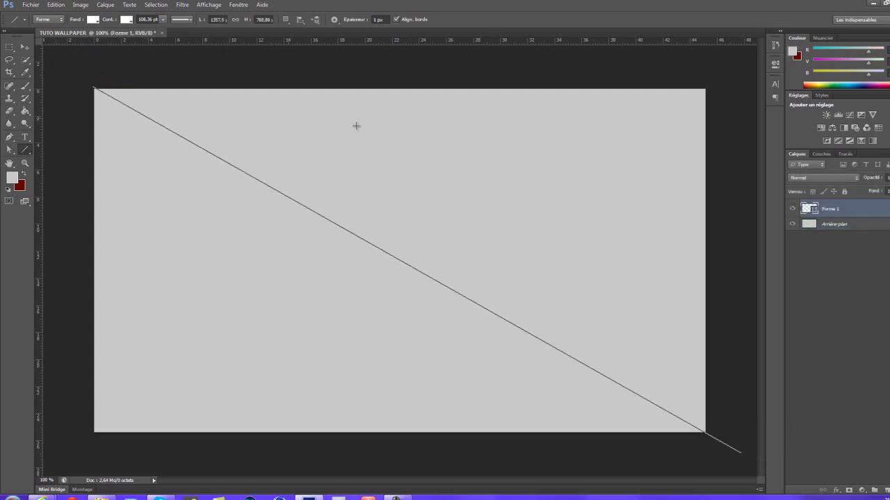
click(25, 46)
drag(218, 162, 213, 159)
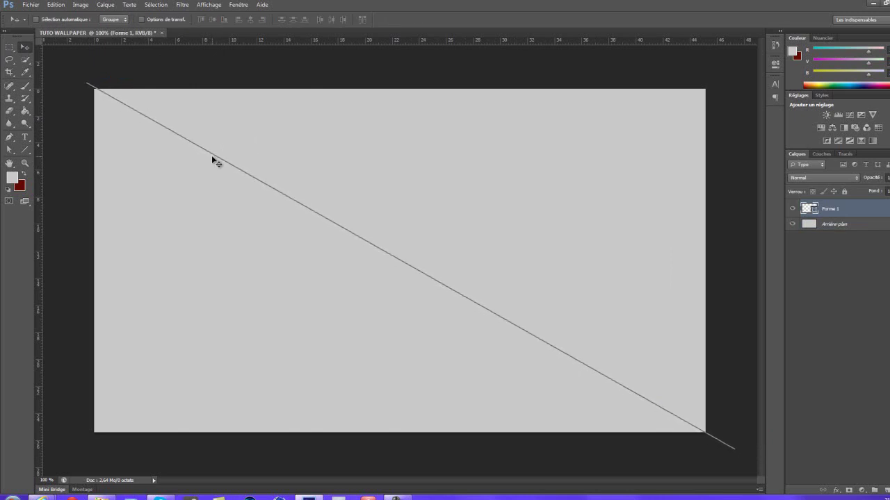
Step: Set the foreground colour to dark grey, rasterize the line layer, and fill the canvas area above the diagonal with the Paint Bucket
key(i)
click(14, 179)
mouse_move(426, 198)
mouse_down()
mouse_move(437, 199)
mouse_move(399, 224)
mouse_up()
click(633, 142)
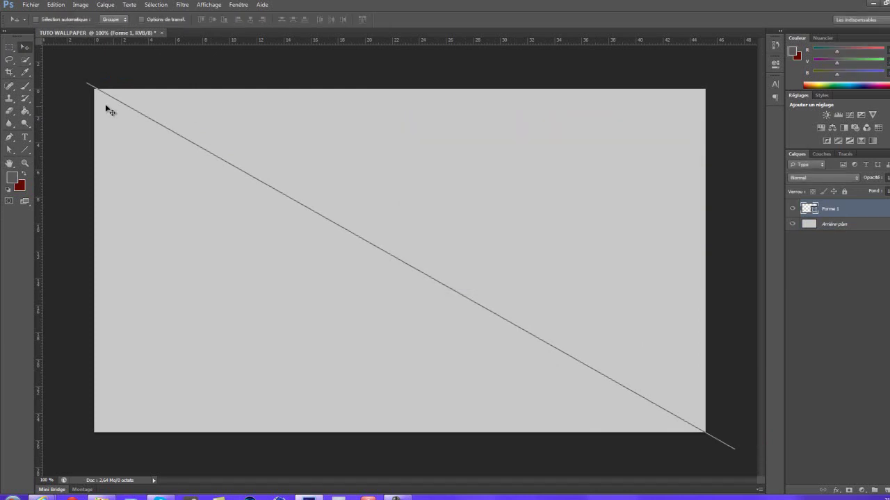
click(26, 111)
click(550, 164)
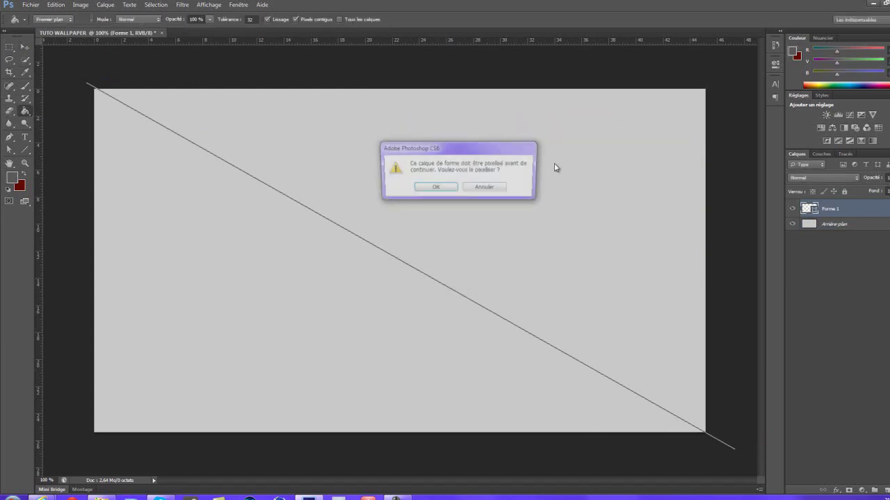
key(Return)
click(571, 169)
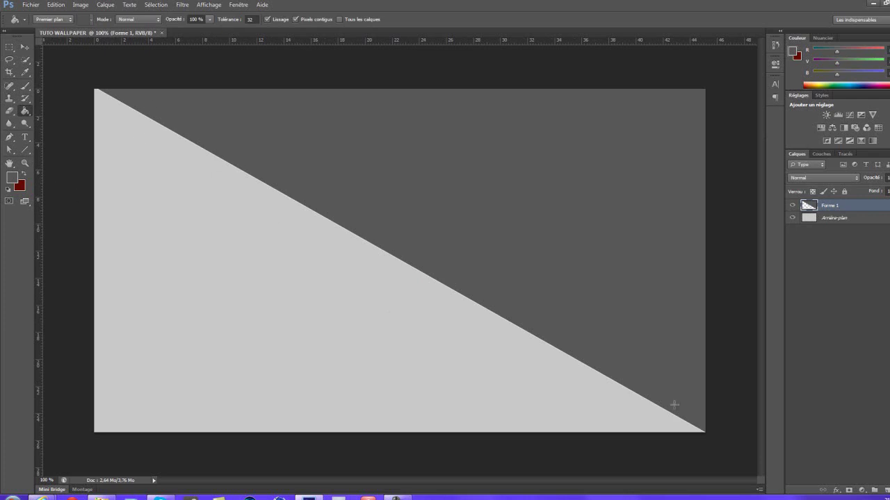
Step: Reduce the opacity of the Forme 1 layer until the dark triangle becomes a medium grey
click(889, 178)
drag(889, 188, 877, 194)
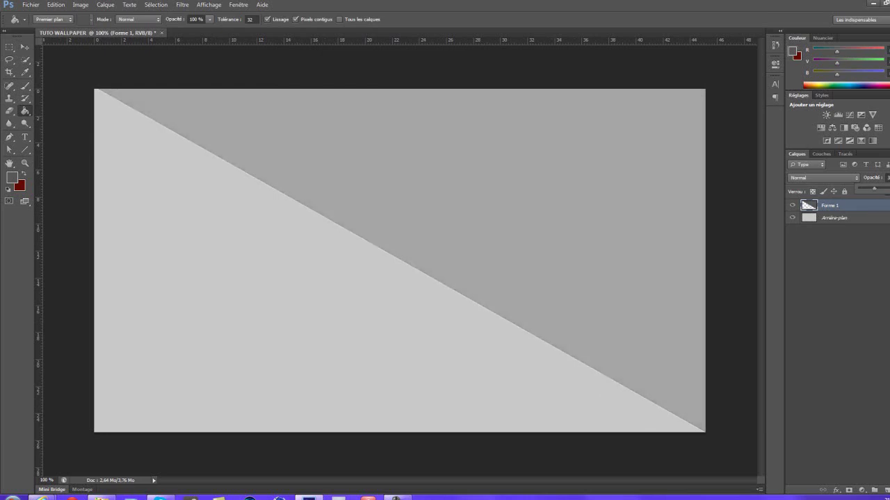
click(878, 254)
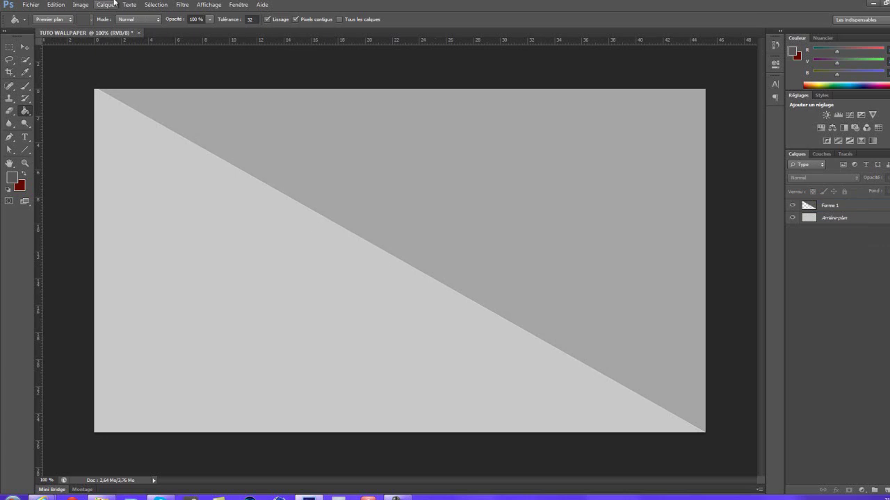
click(590, 196)
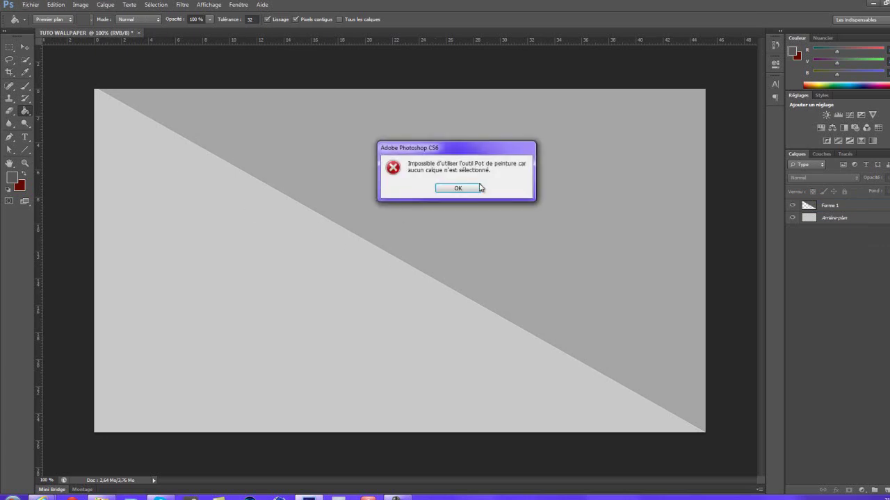
click(457, 189)
Step: Place the TUTO render from the TEXTE3d folder of the Images library above the Forme 1 layer at its default size
click(824, 207)
click(26, 47)
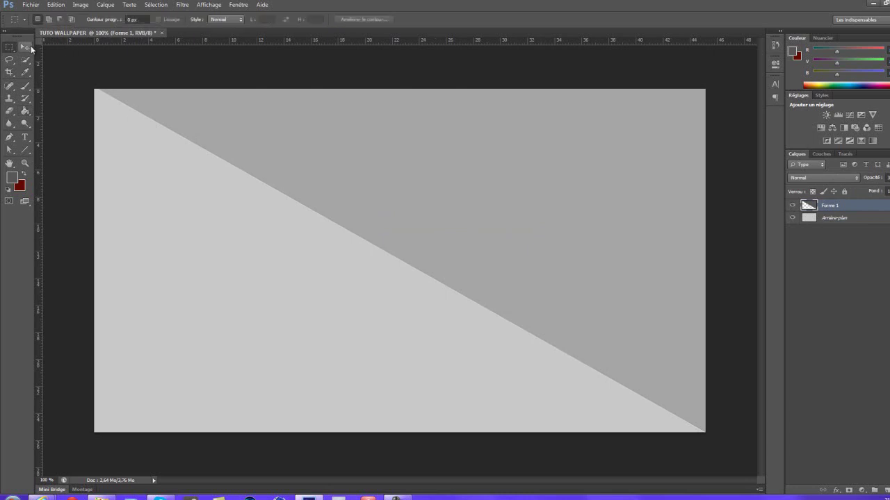
click(31, 5)
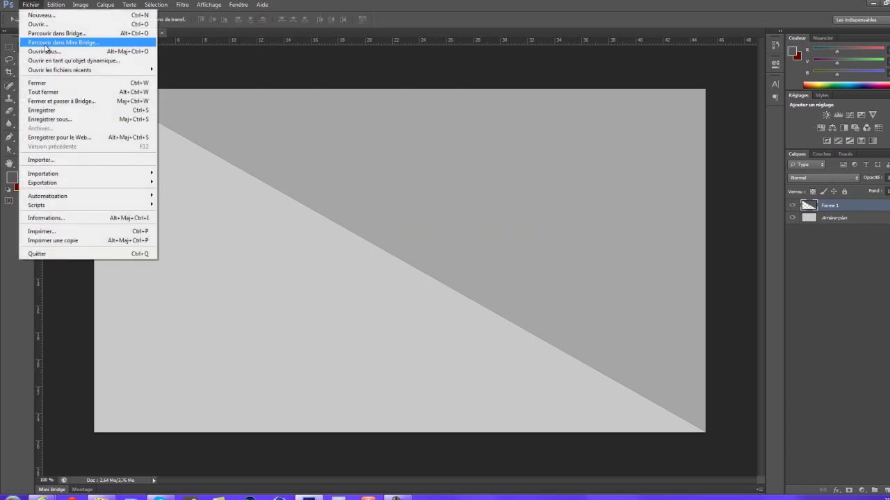
click(74, 161)
click(349, 212)
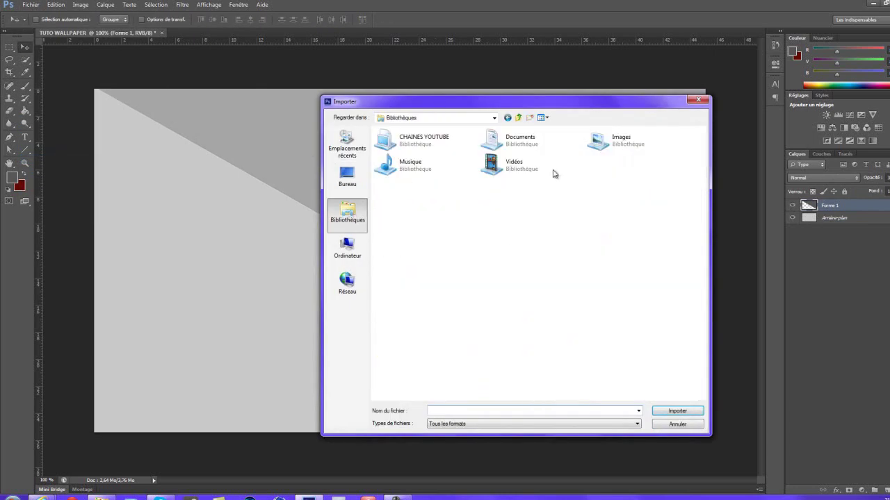
double_click(632, 161)
double_click(388, 301)
scroll(459, 194, down, 5)
click(447, 376)
key(Return)
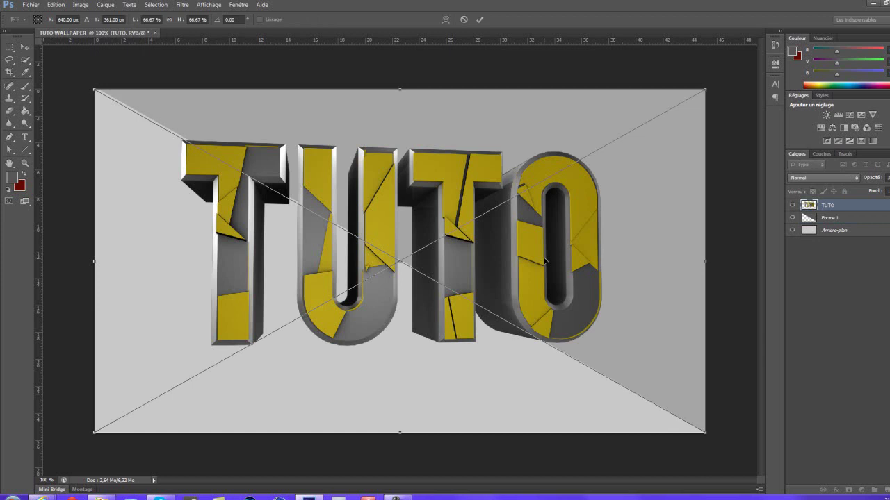
key(Return)
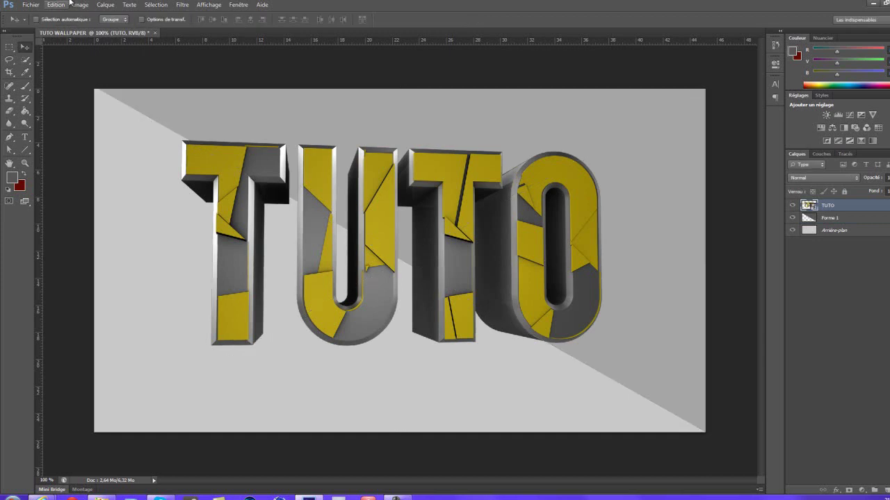
Step: Place the TUTO CELULO render from the TEXTE3d folder directly over the TUTO text at its default size
click(44, 4)
click(67, 160)
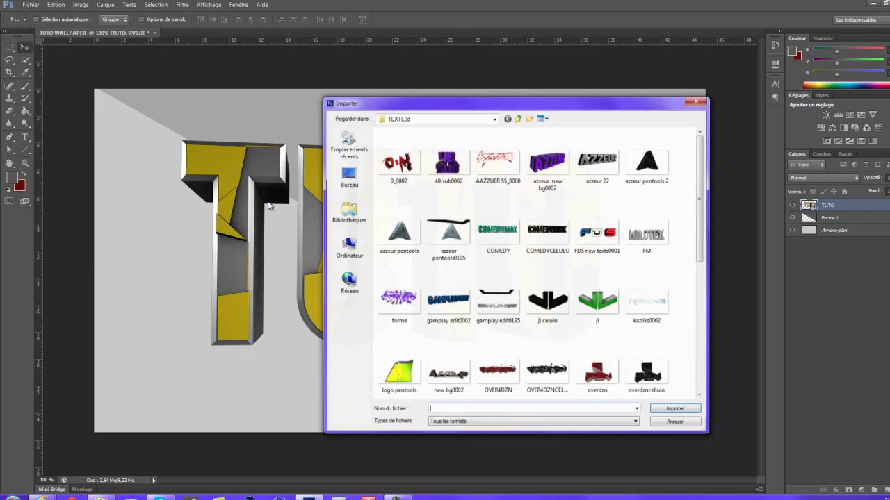
scroll(405, 275, down, 10)
click(397, 376)
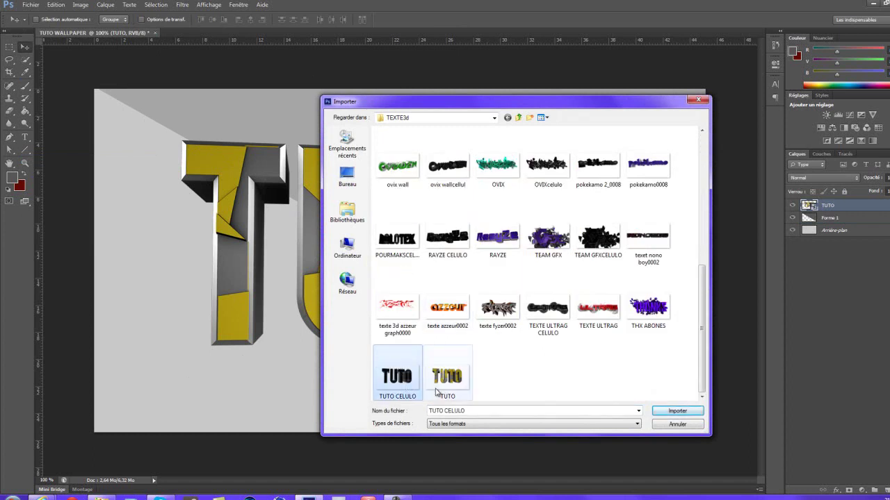
click(694, 413)
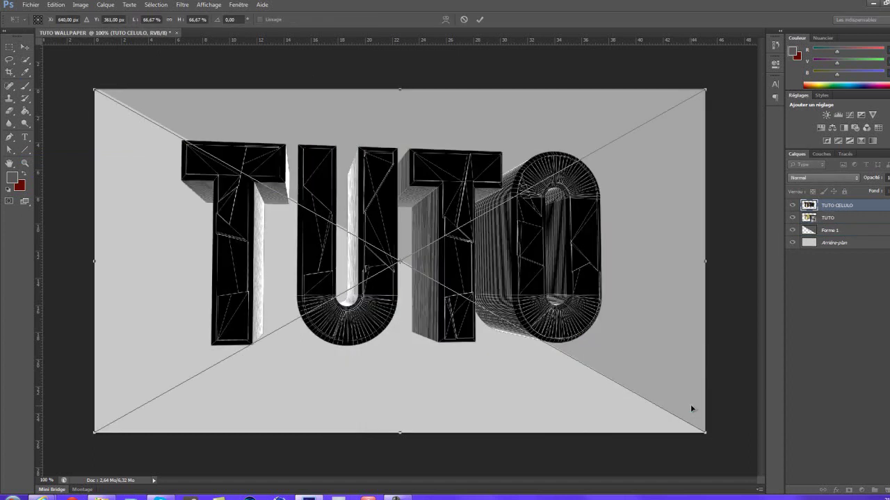
key(Return)
Step: Try the Superposition blend mode on the TUTO CELULO layer, then set it to Incrustation and reduce the layer's opacity
click(815, 178)
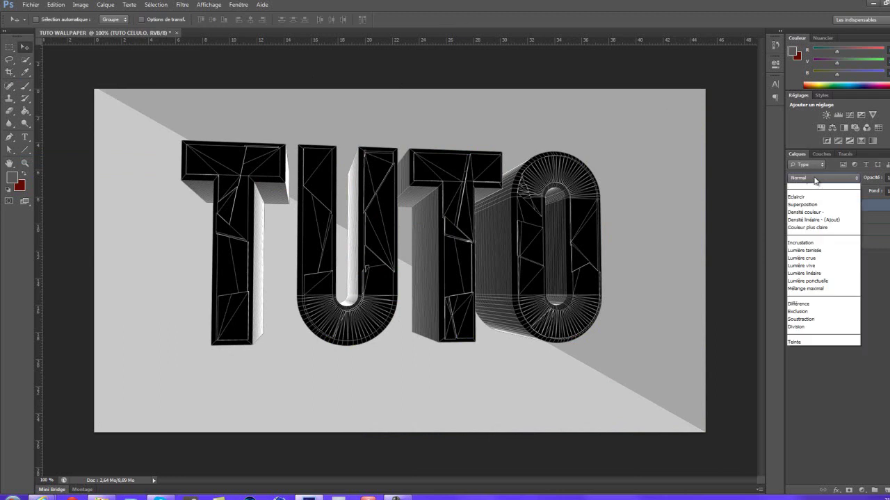
click(802, 265)
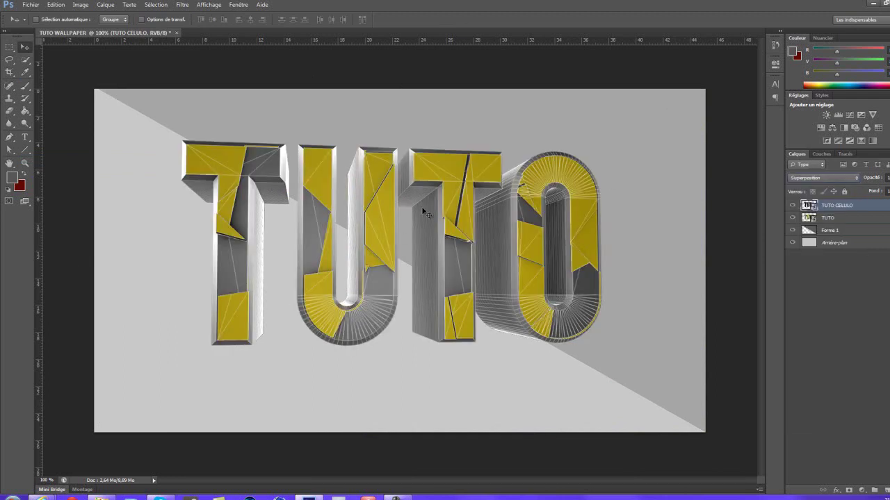
click(810, 180)
click(797, 300)
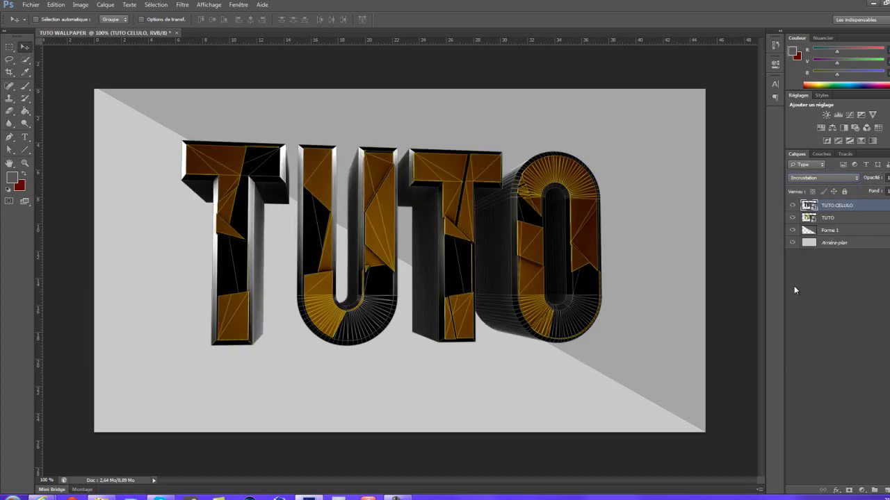
click(888, 178)
drag(889, 194, 886, 188)
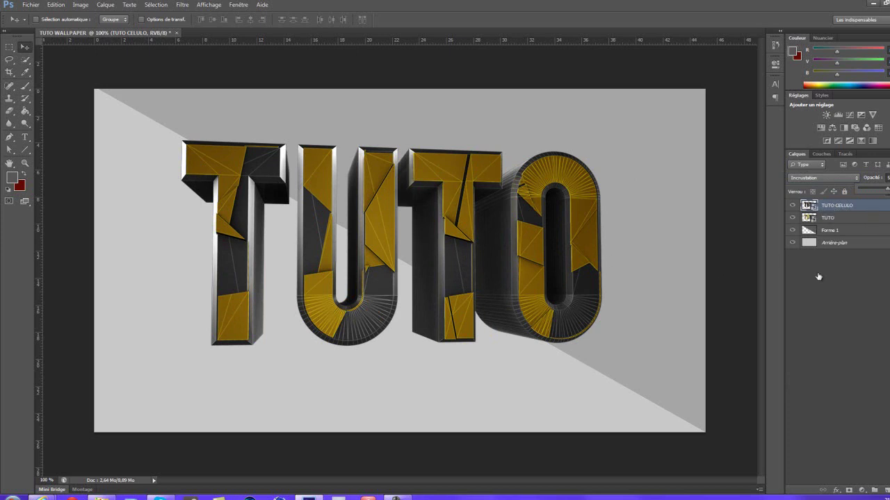
Step: Transform the TUTO CELULO and TUTO layers together, scaling them to about 96%, rotating them about 2.1° and centring them on the canvas
shift+click(860, 218)
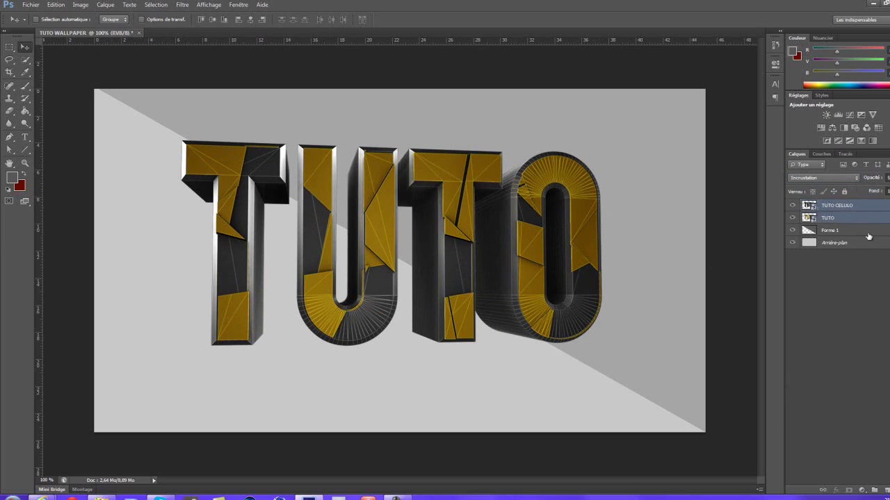
key(ctrl+t)
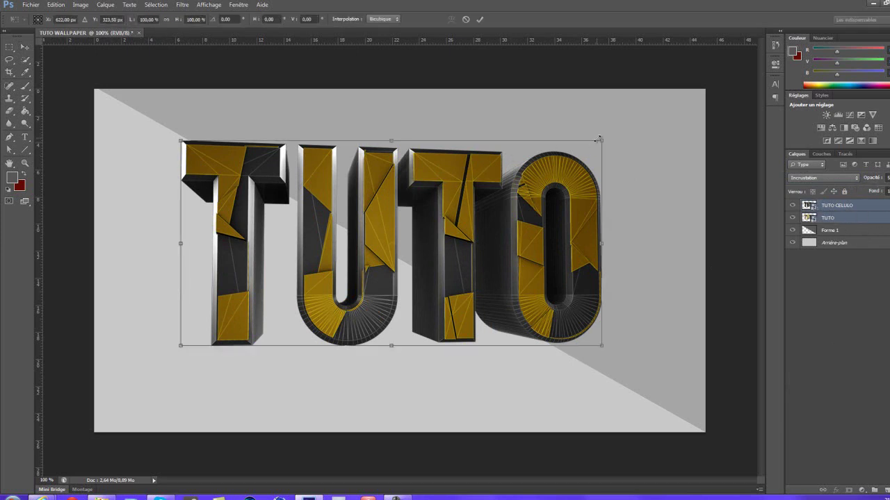
drag(603, 140, 645, 120)
drag(682, 382, 656, 361)
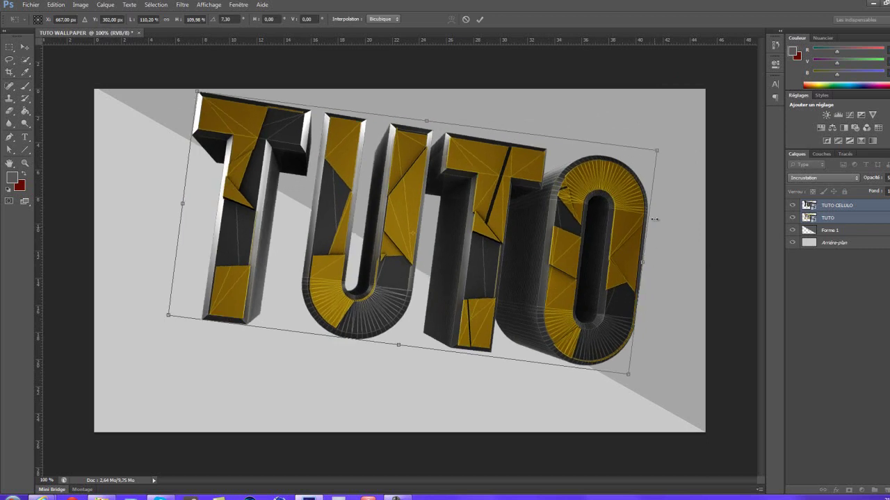
drag(657, 149, 598, 182)
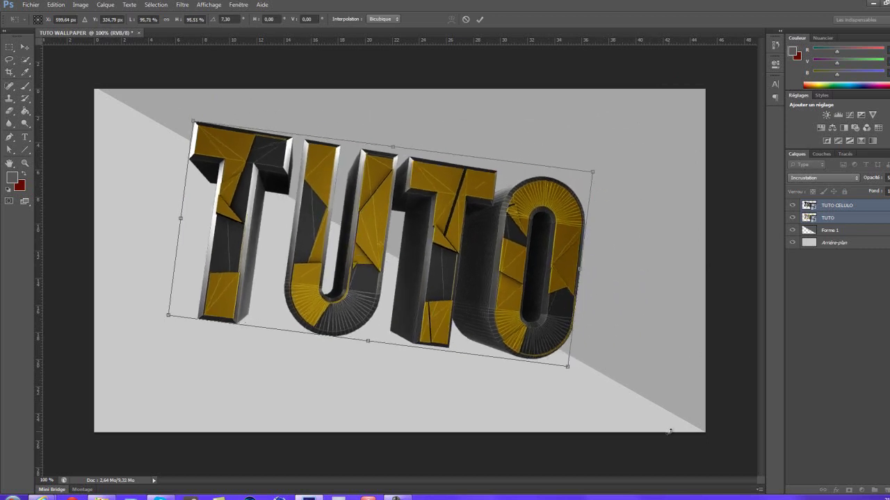
drag(649, 389, 644, 376)
drag(507, 271, 543, 303)
drag(622, 402, 613, 385)
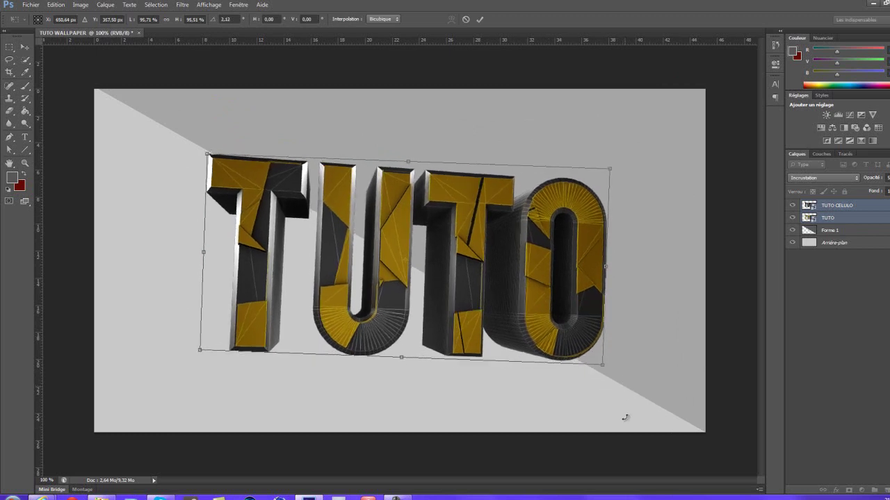
key(Return)
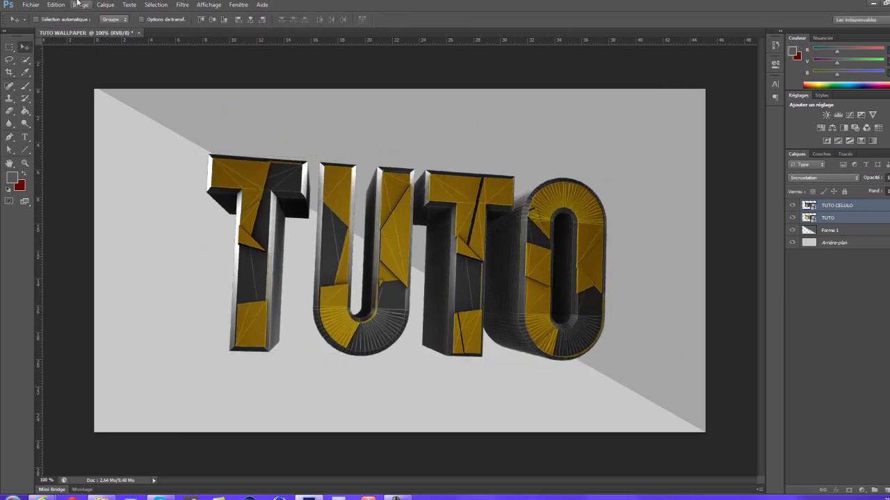
Step: Examine the light images available for placing in the LUMIERS folder of the Images library
click(31, 4)
click(41, 160)
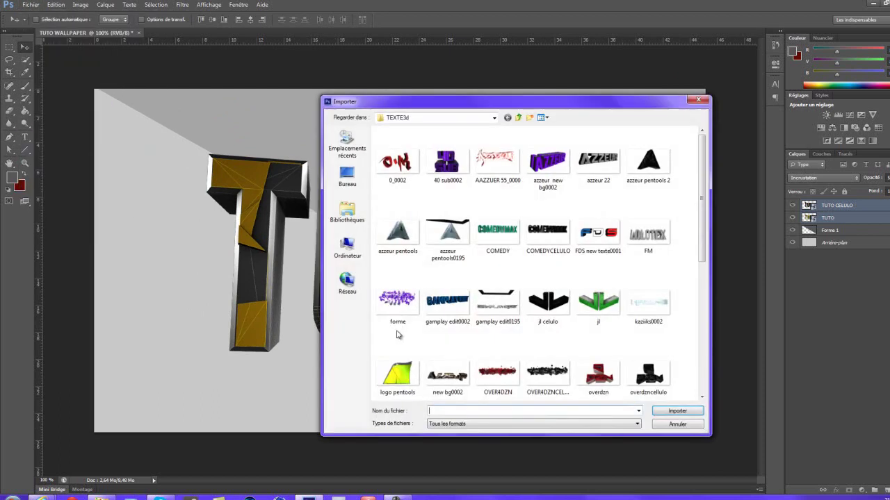
click(351, 211)
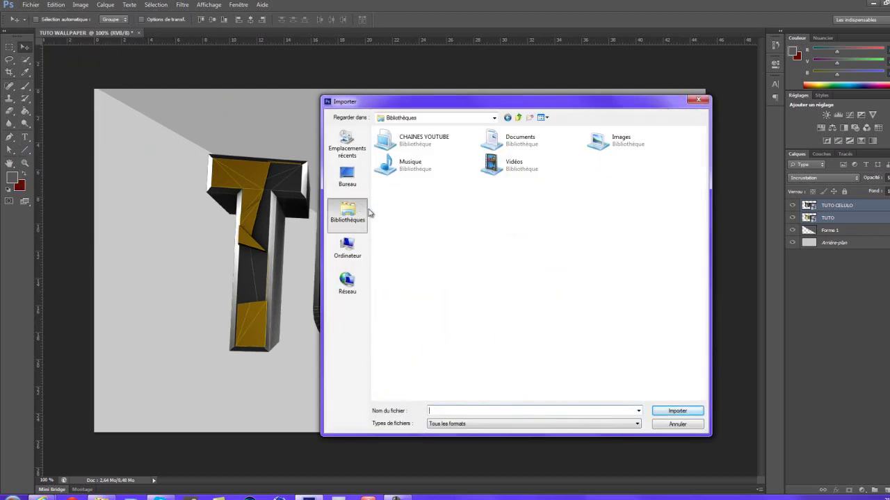
double_click(615, 141)
scroll(403, 304, down, 2)
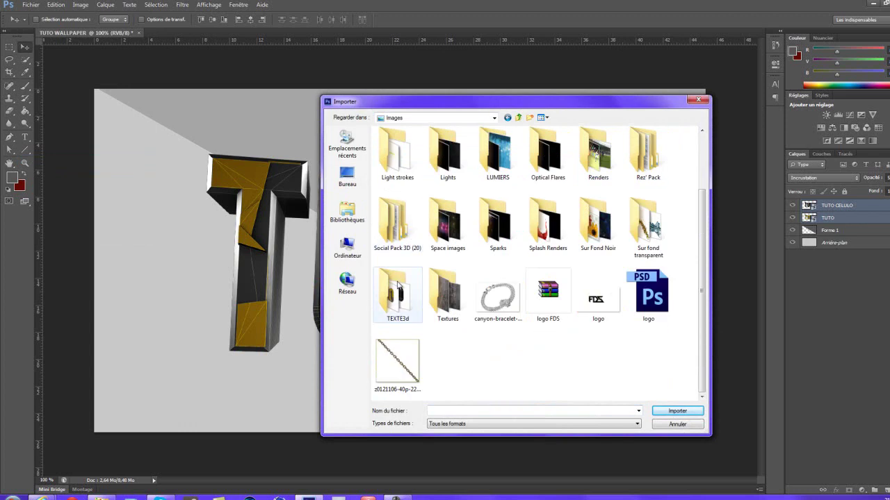
scroll(490, 239, up, 2)
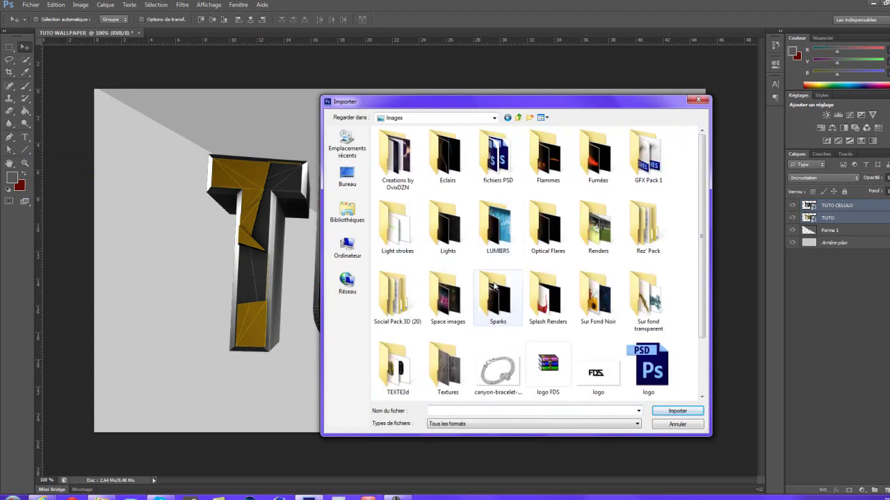
double_click(494, 226)
scroll(472, 257, down, 2)
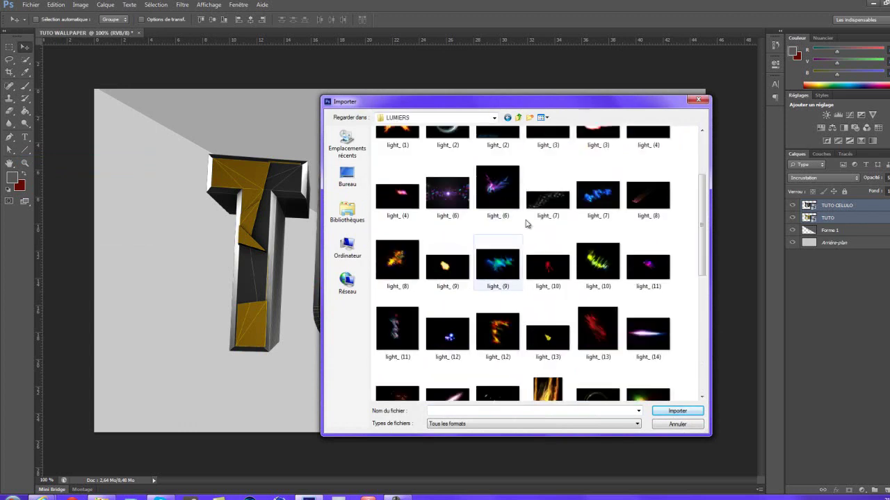
scroll(568, 230, down, 6)
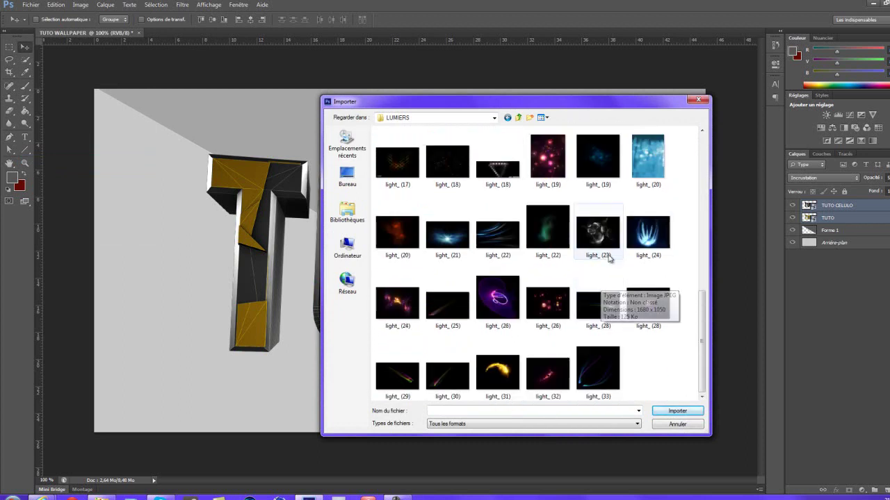
scroll(599, 278, up, 8)
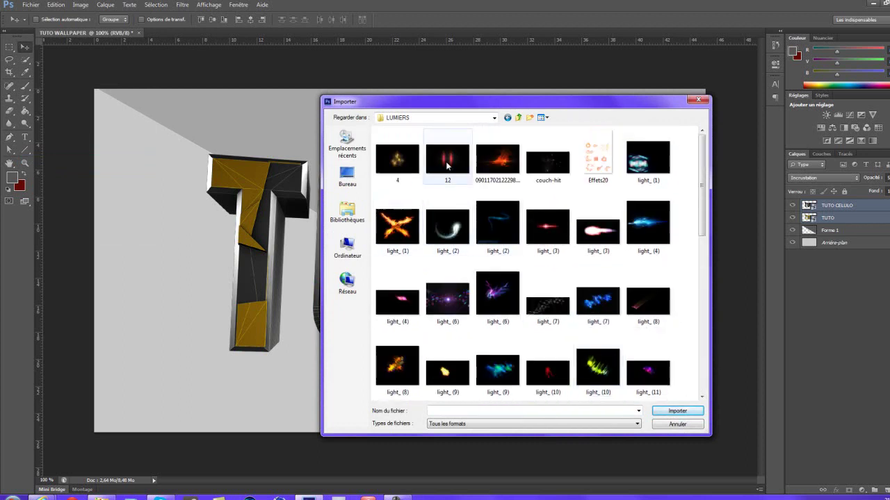
Step: Place the light image named 5 from the Lights folder into the wallpaper
click(507, 117)
double_click(465, 244)
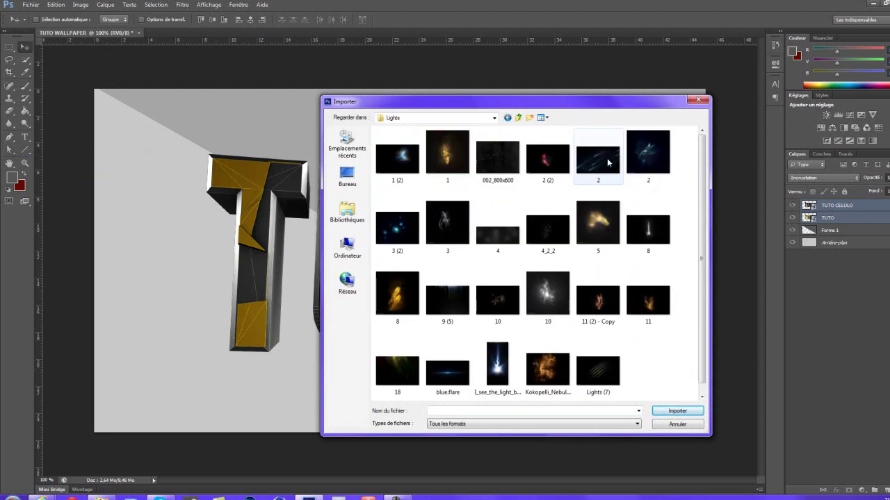
scroll(601, 172, down, 1)
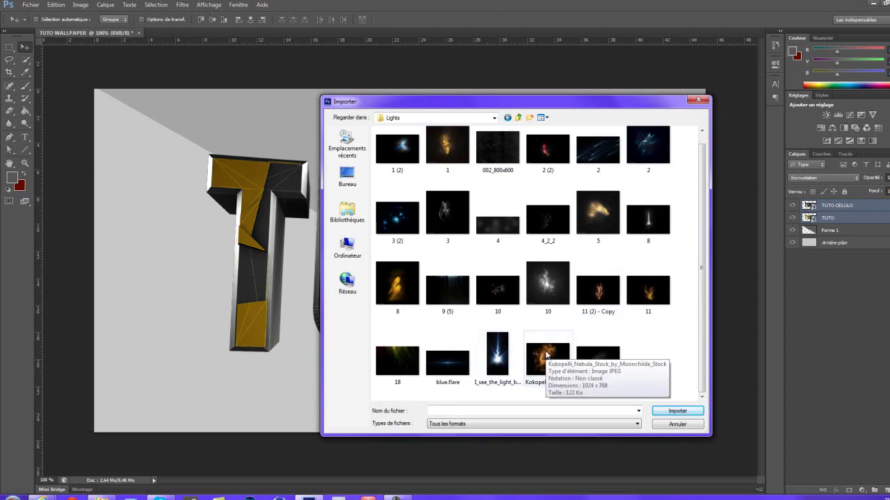
scroll(546, 355, up, 1)
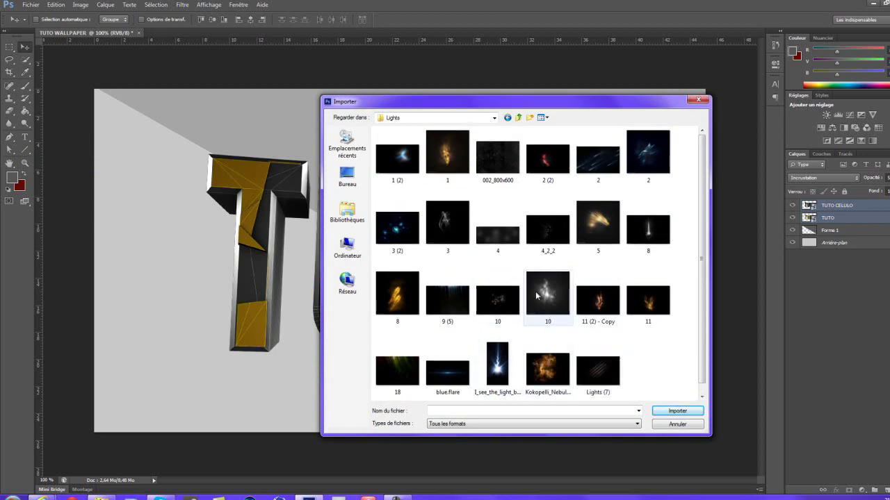
click(599, 237)
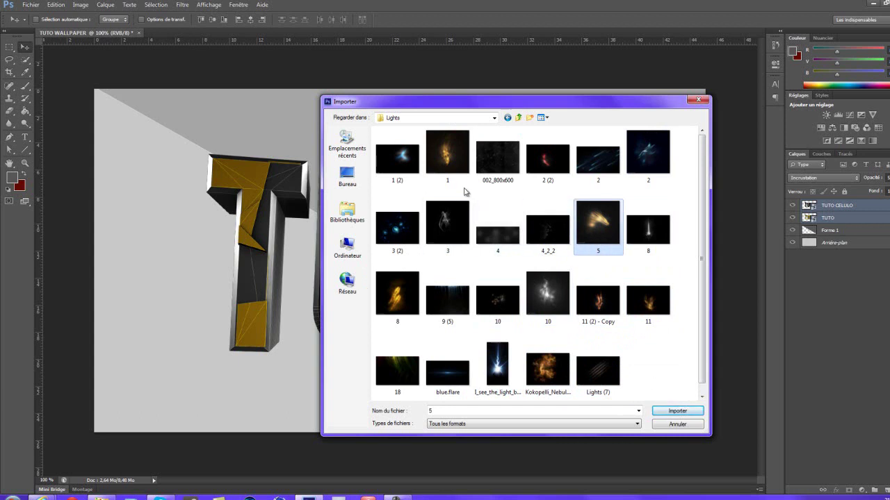
click(658, 411)
Step: Rotate the placed light to about -70°, set its blend mode to Superposition and position it beside the base of the first T
drag(509, 380, 558, 226)
click(791, 180)
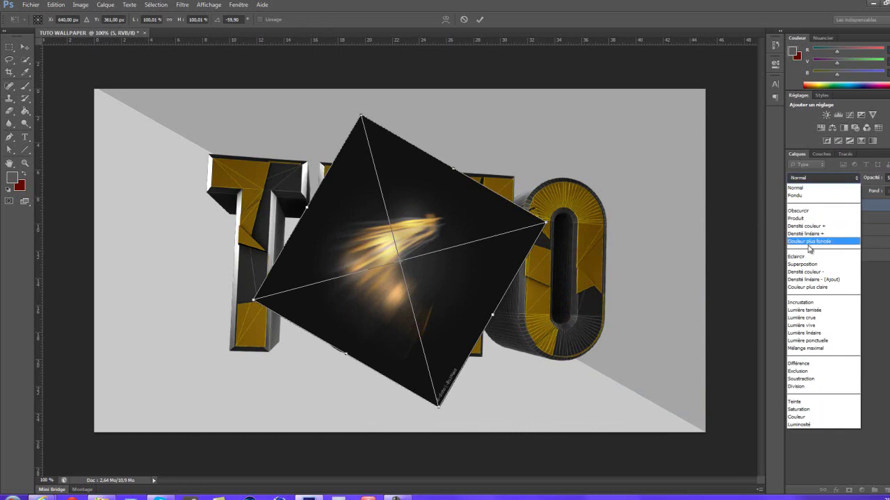
click(806, 265)
drag(398, 293, 194, 375)
drag(296, 396, 442, 358)
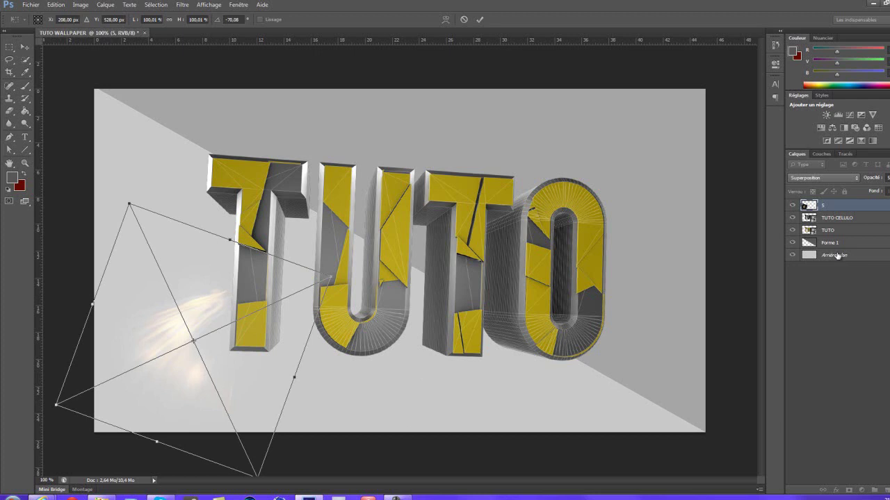
key(Return)
Step: Choose a darker grey foreground colour and fill the Arrière-plan layer with it
click(12, 178)
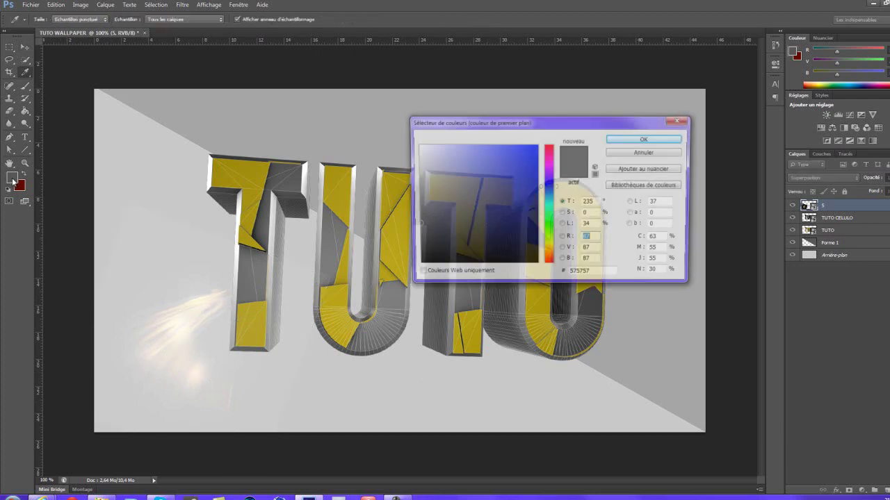
drag(389, 237, 369, 220)
click(647, 139)
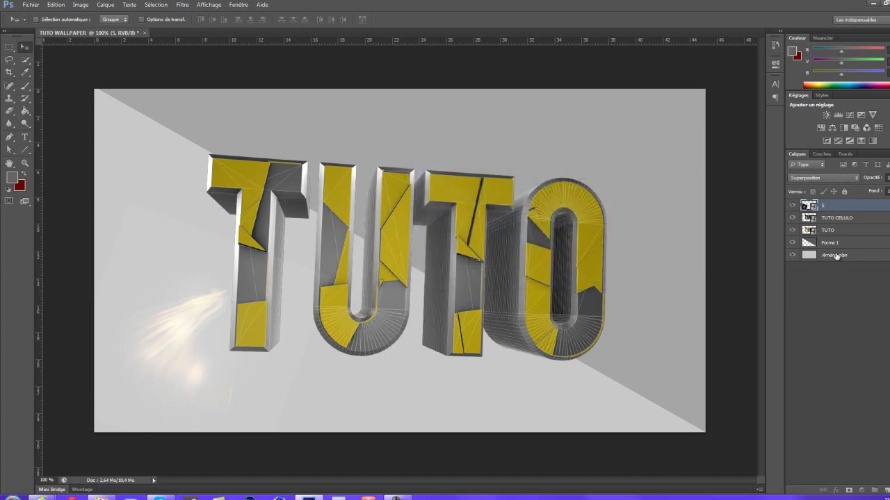
click(832, 255)
click(25, 110)
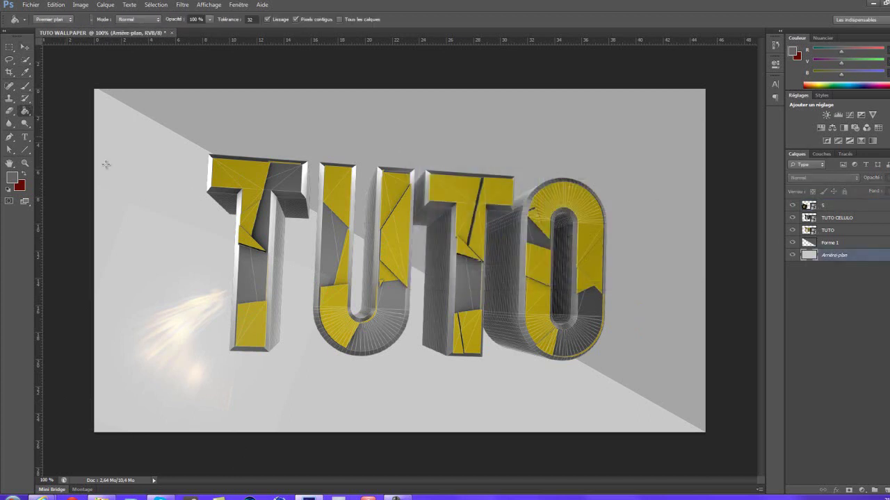
click(123, 169)
Step: Raise the opacity of the Forme 1 layer slightly and fill its shape with a lighter grey
click(828, 243)
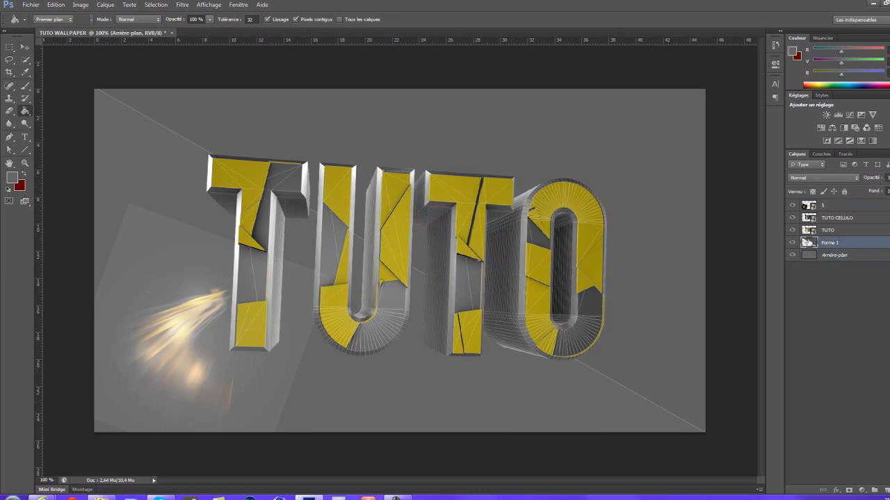
click(888, 178)
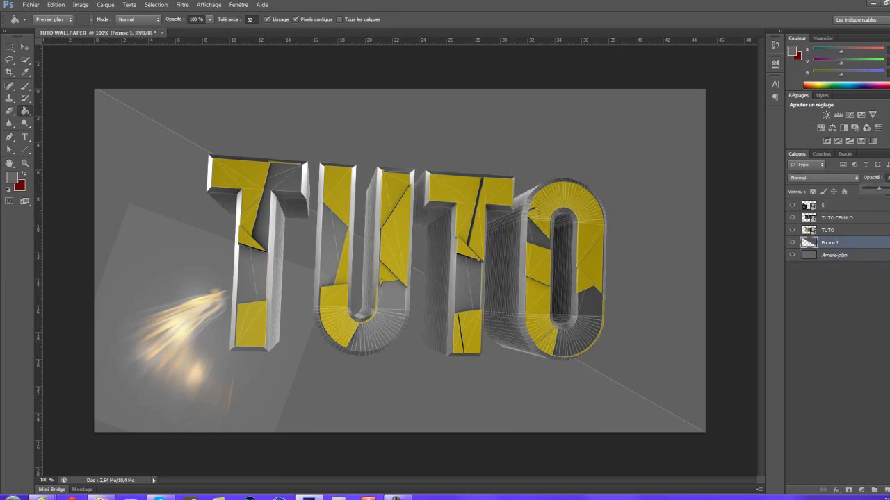
drag(885, 192, 889, 192)
click(11, 180)
drag(433, 212, 412, 197)
click(618, 137)
key(g)
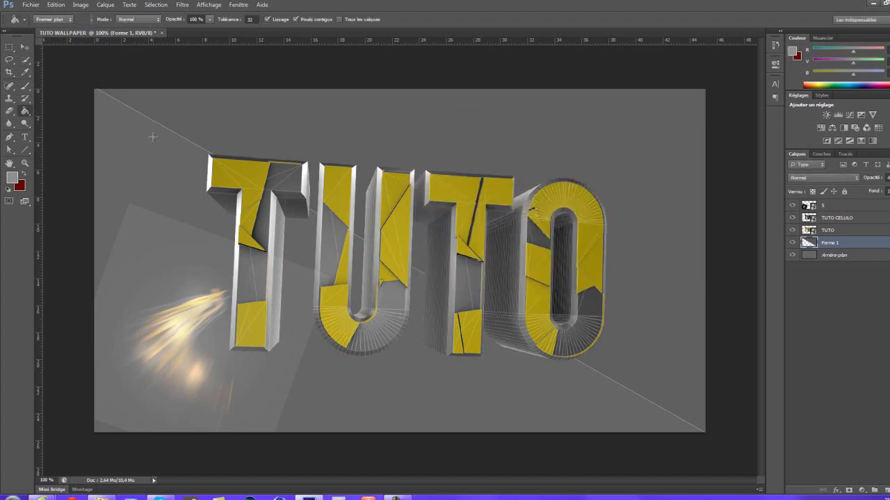
click(125, 144)
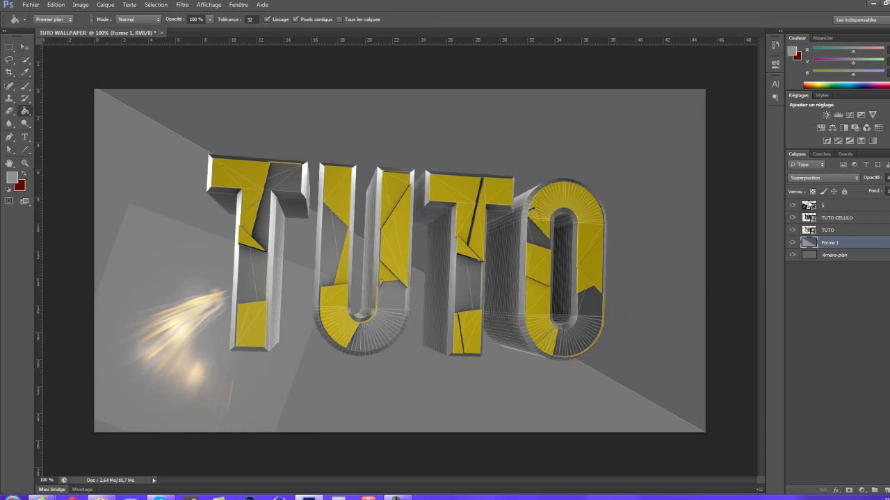
Step: Rasterize the light layer 5 and erase the upper edge of its visible square
click(852, 210)
click(159, 269)
click(423, 198)
click(9, 111)
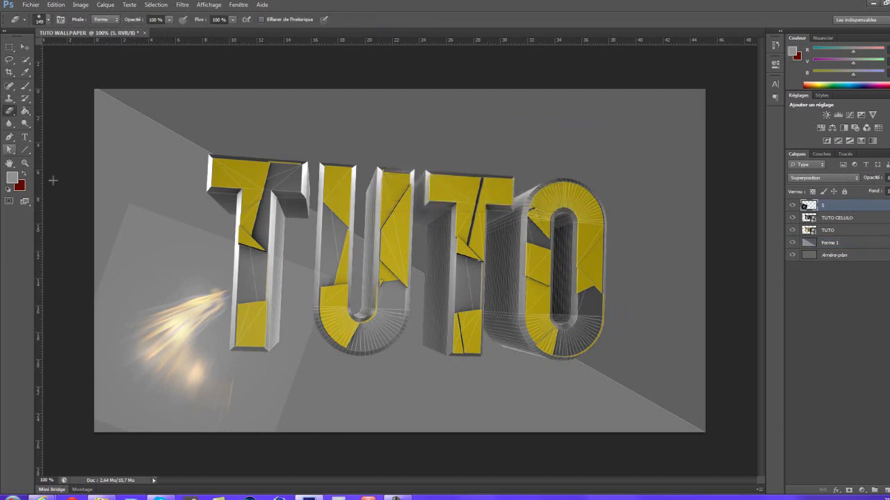
drag(238, 215, 141, 213)
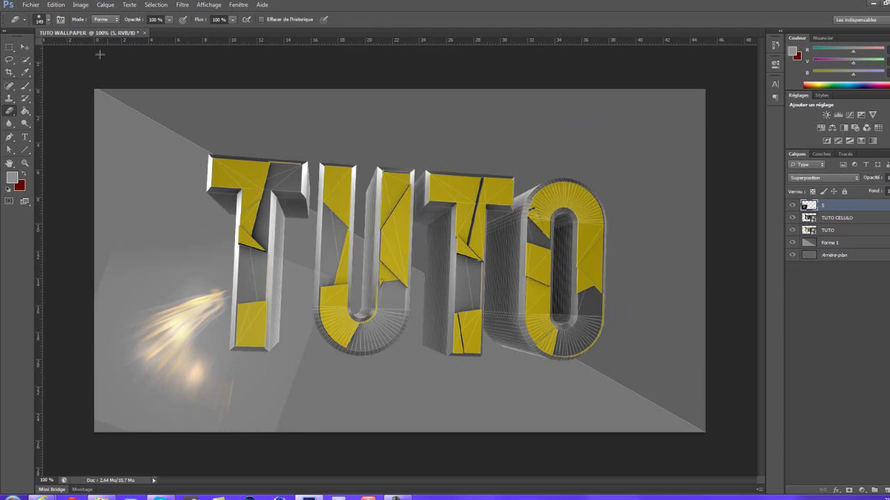
Step: Erase the remaining square edges around the light with a soft 149 px eraser at 0% hardness
click(47, 21)
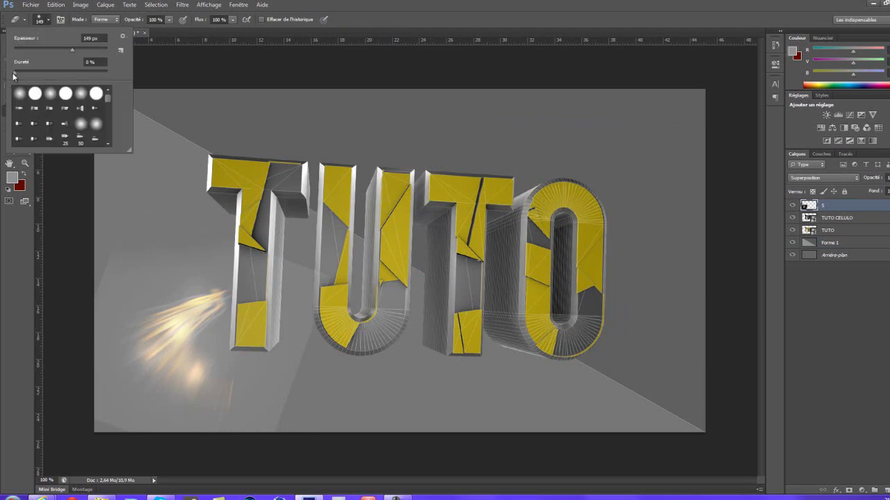
click(137, 84)
drag(188, 256, 357, 321)
drag(287, 394, 230, 351)
drag(202, 313, 238, 445)
drag(174, 417, 105, 362)
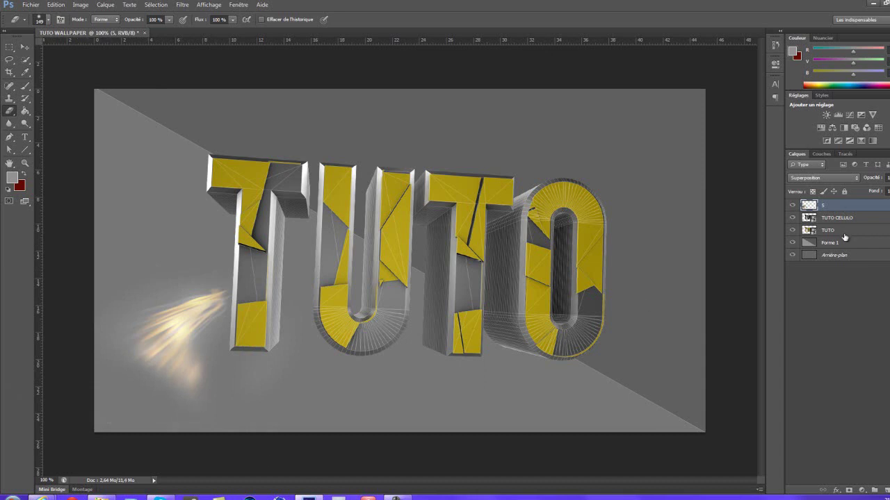
Step: Raise the saturation of the light layer 5 to +59
key(ctrl+u)
drag(650, 170, 678, 176)
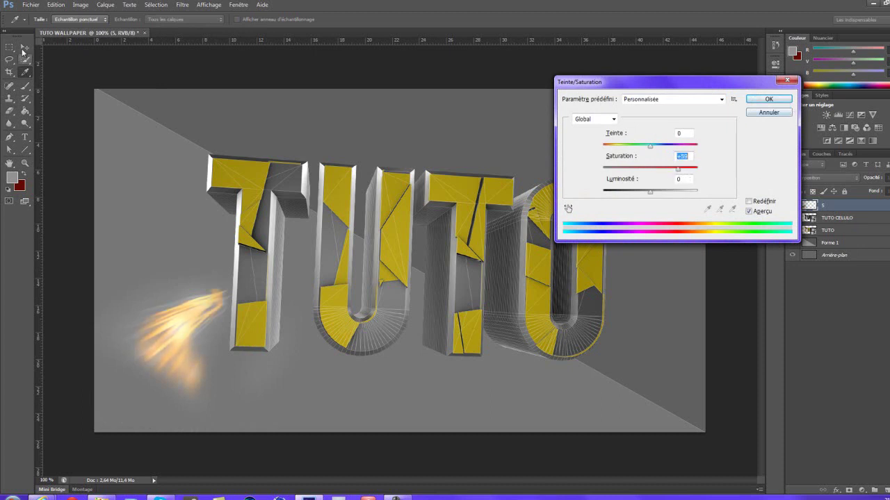
click(768, 98)
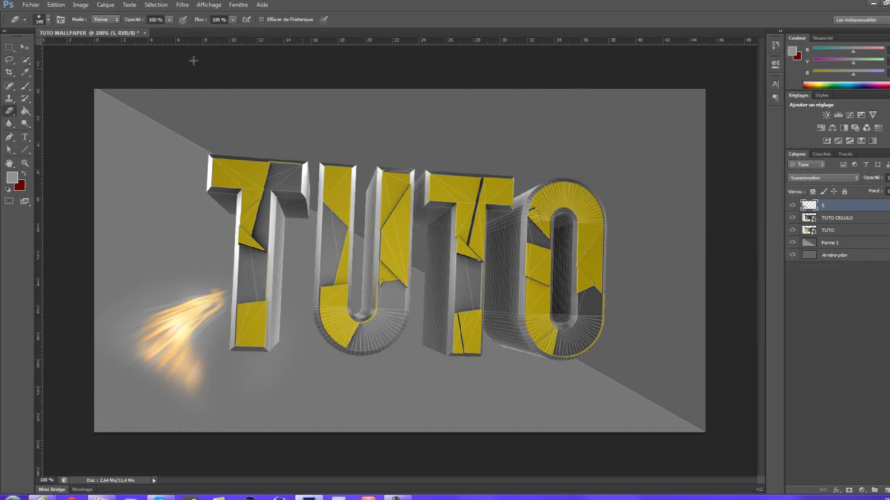
Step: Rotate the light by about -45° with Free Transform and move it to the lower left corner of the first T
click(30, 44)
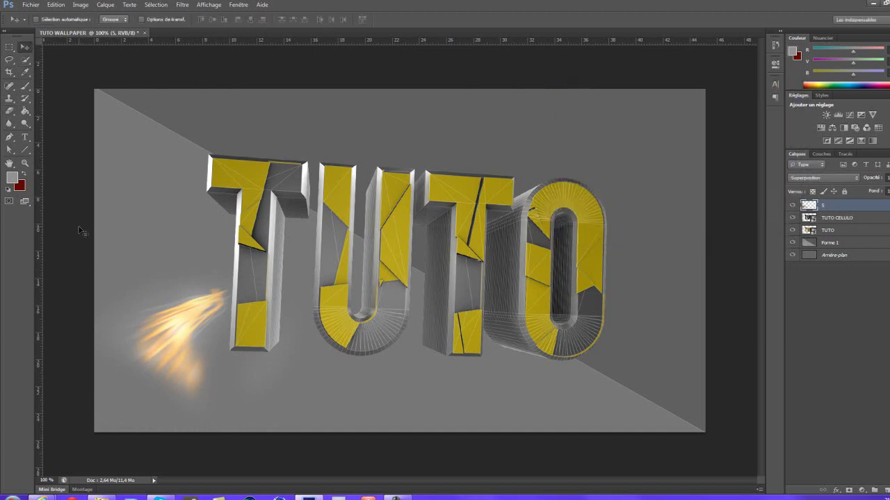
key(ctrl+t)
drag(414, 212, 317, 199)
drag(239, 313, 279, 318)
drag(383, 450, 471, 416)
drag(186, 399, 219, 389)
Step: Warp the light slightly so it hugs the base of the first T, and apply the transformation
right_click(219, 378)
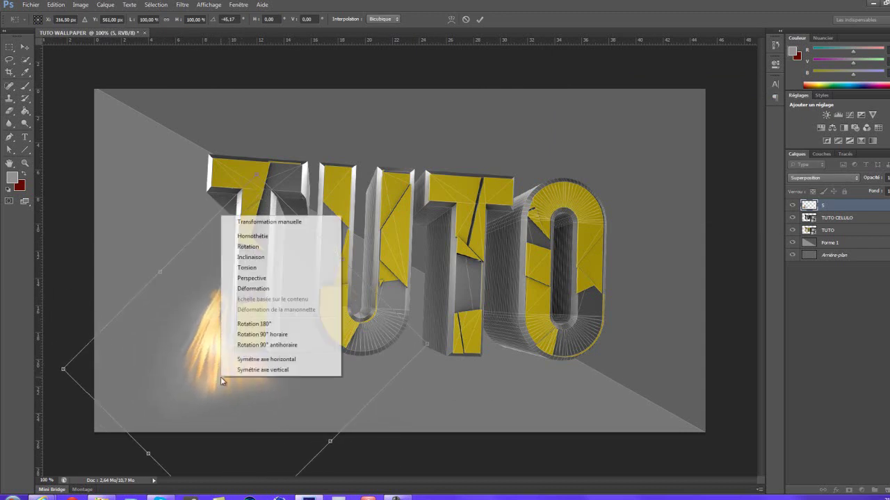
click(249, 306)
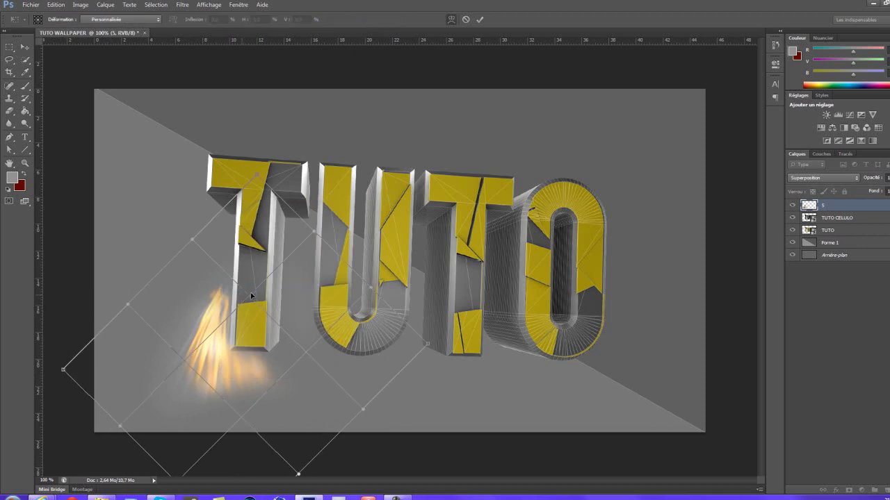
drag(244, 298, 253, 292)
drag(313, 353, 315, 346)
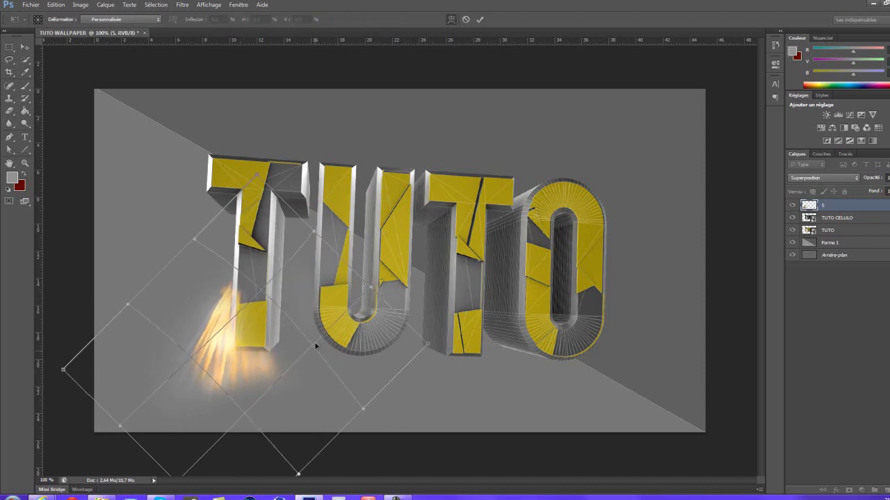
key(Return)
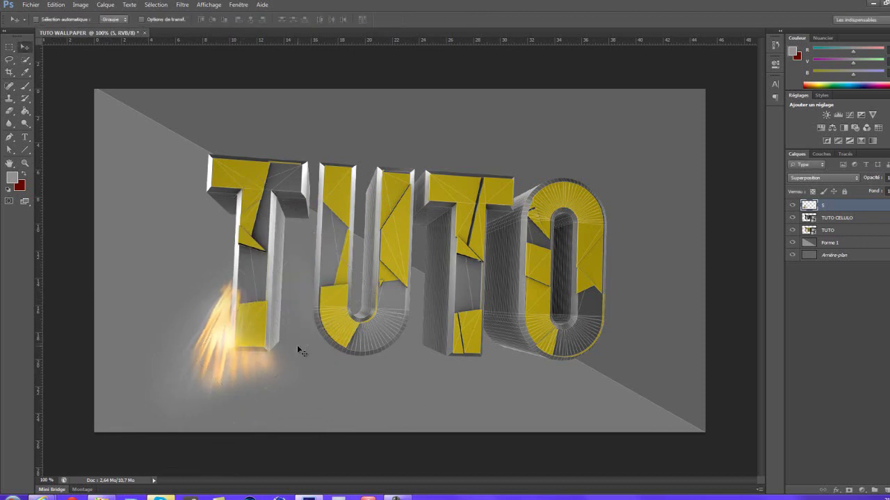
Step: Move the light layer 5 below the TUTO layer and place a copy at the lower right of the O
drag(867, 208, 861, 240)
drag(231, 369, 619, 377)
key(ctrl+j)
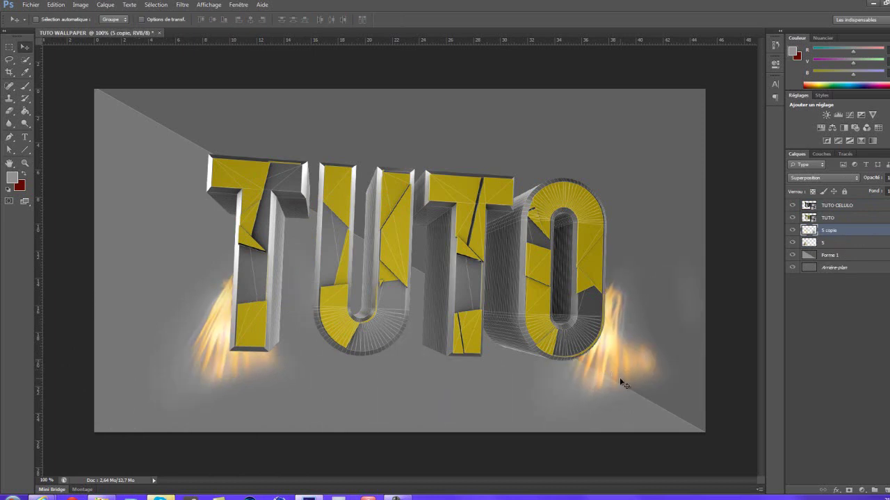
Step: Rotate the copied light so it fans outward and fit it against the lower right edge of the O
key(ctrl+t)
drag(483, 165, 526, 454)
drag(681, 380, 647, 357)
drag(760, 144, 712, 151)
key(Return)
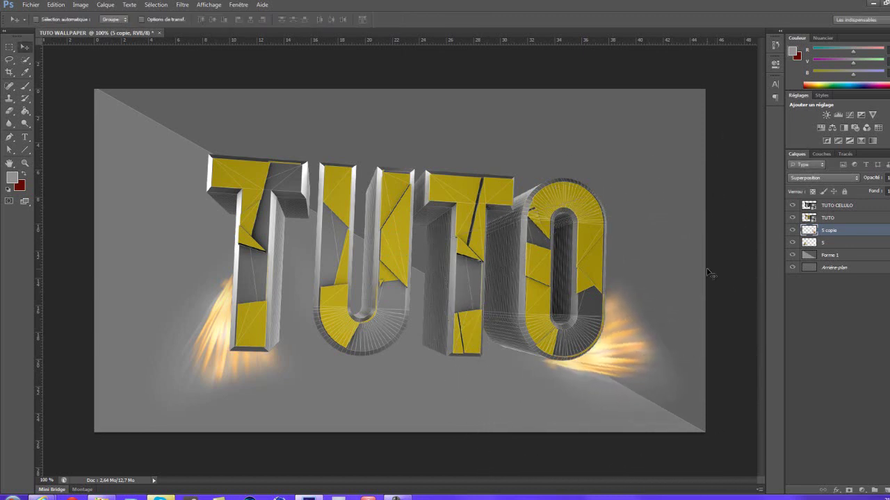
Step: Duplicate the light again, rotate the copy to about -77° and place it behind the upper right of the O
key(ctrl+j)
drag(616, 345, 617, 183)
key(ctrl+t)
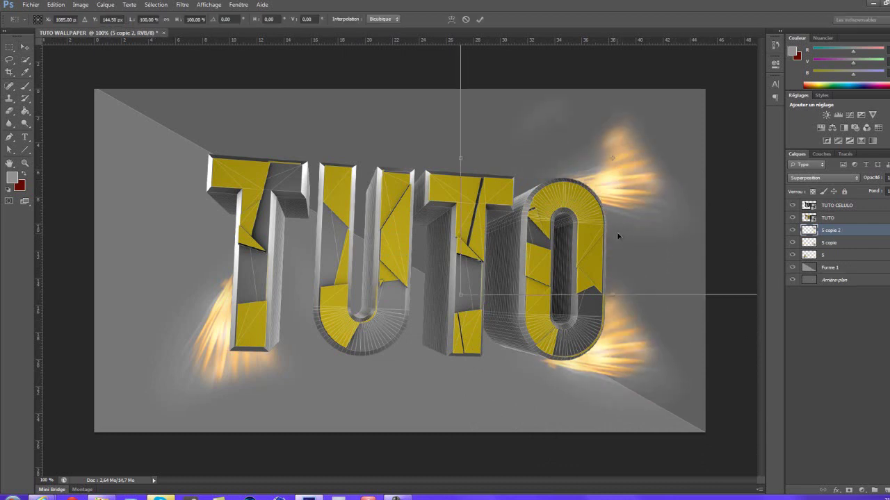
drag(437, 321, 700, 311)
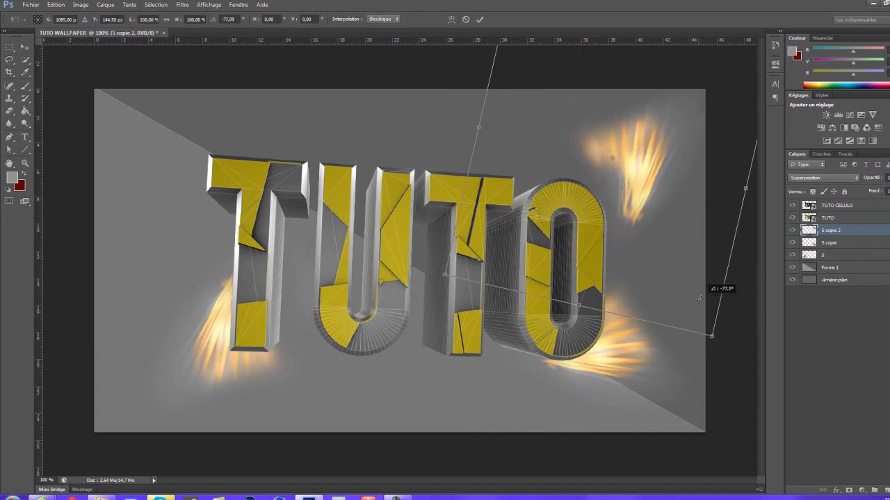
drag(661, 218, 632, 236)
key(Return)
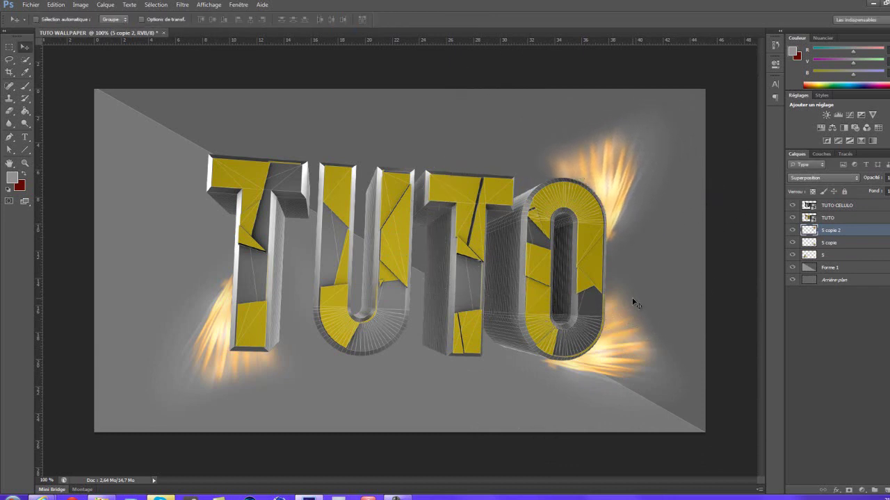
Step: Duplicate the upper light, flip the copy horizontally and fit it behind the upper left corner of the first T
alt+click(634, 303)
drag(615, 185, 205, 202)
key(ctrl+t)
right_click(243, 186)
click(294, 353)
drag(268, 210, 298, 174)
drag(371, 333, 378, 325)
key(Return)
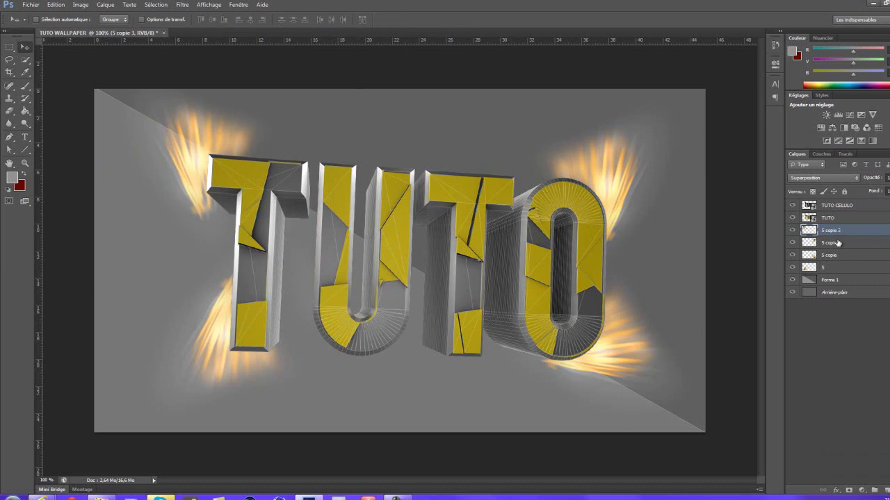
Step: Merge the four light layers into one and set the merged layer's blend mode to Superposition
shift+click(837, 267)
right_click(837, 268)
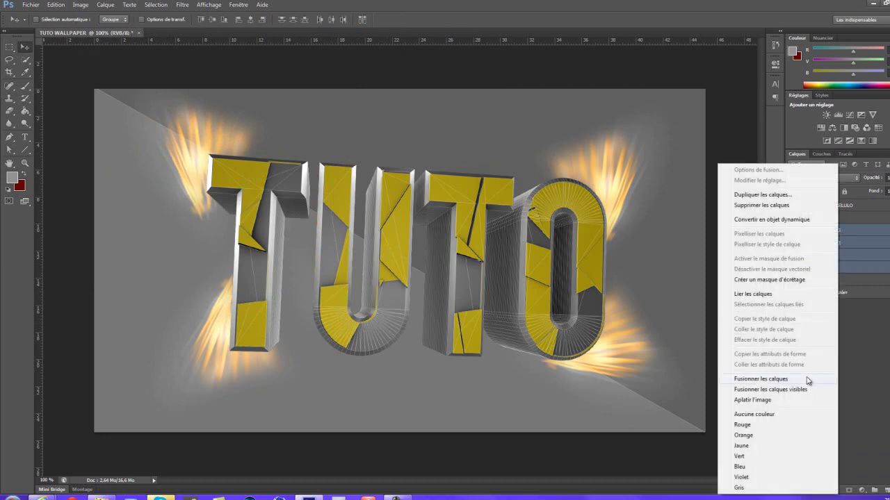
click(809, 379)
click(823, 178)
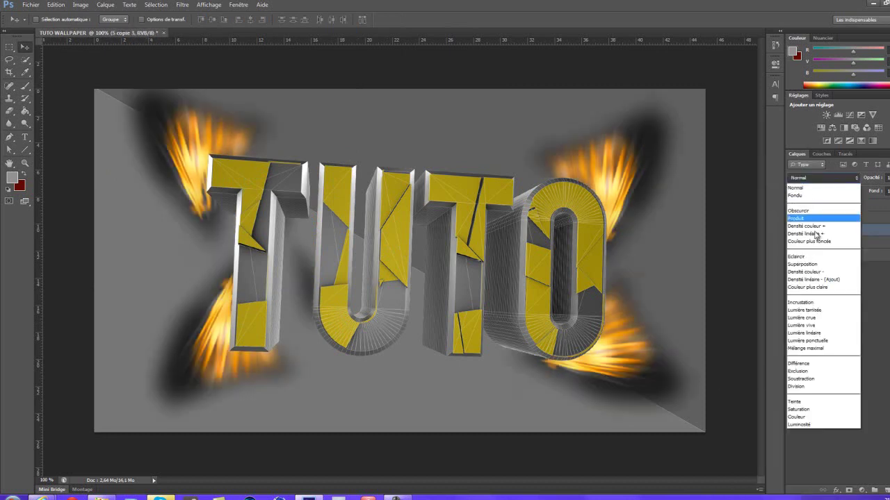
click(802, 264)
drag(603, 169, 602, 167)
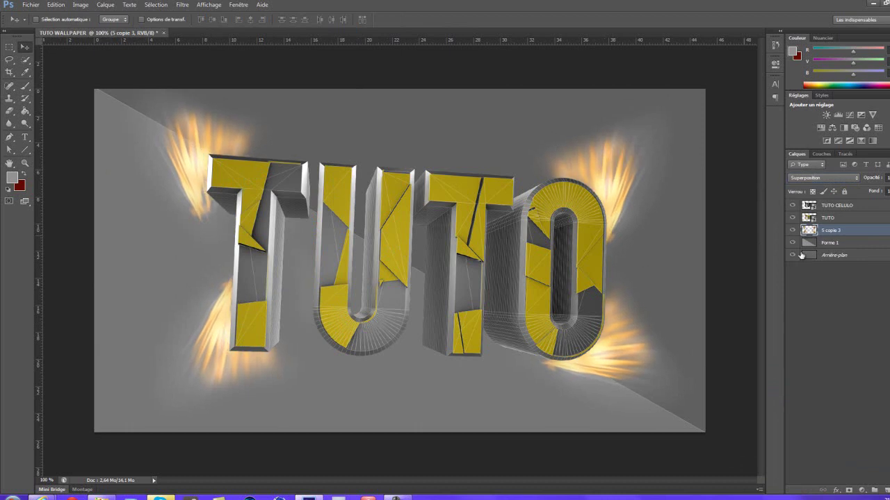
Step: Shift the TUTO CELULO, TUTO and merged light layers together slightly down and right, and select only the TUTO CELULO layer
click(838, 219)
click(839, 231)
shift+click(846, 205)
drag(555, 235, 556, 242)
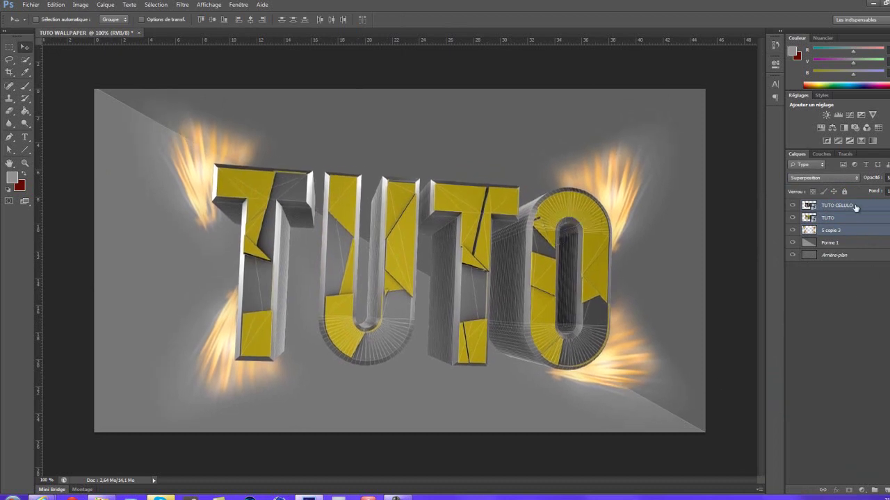
click(851, 221)
click(869, 206)
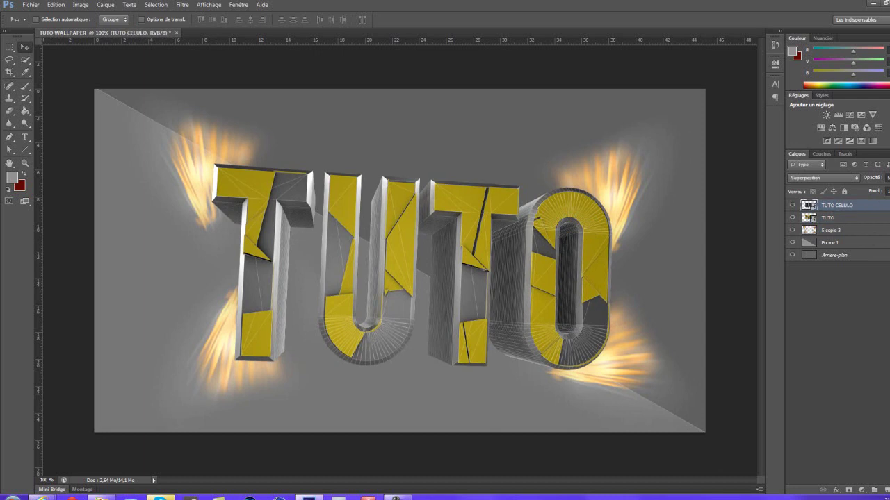
Step: Set the TUTO CELULO layer's blend mode to Incrustation and slightly lower its opacity
click(884, 192)
drag(887, 192, 889, 192)
click(833, 178)
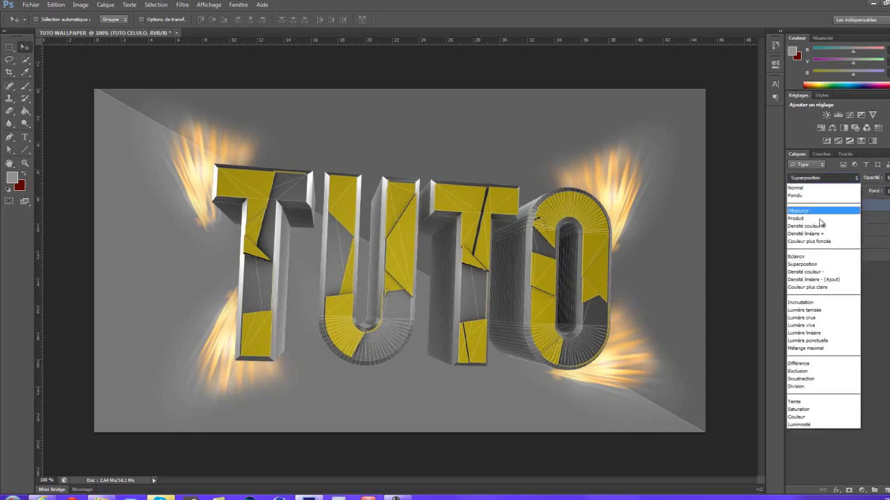
click(818, 298)
click(889, 178)
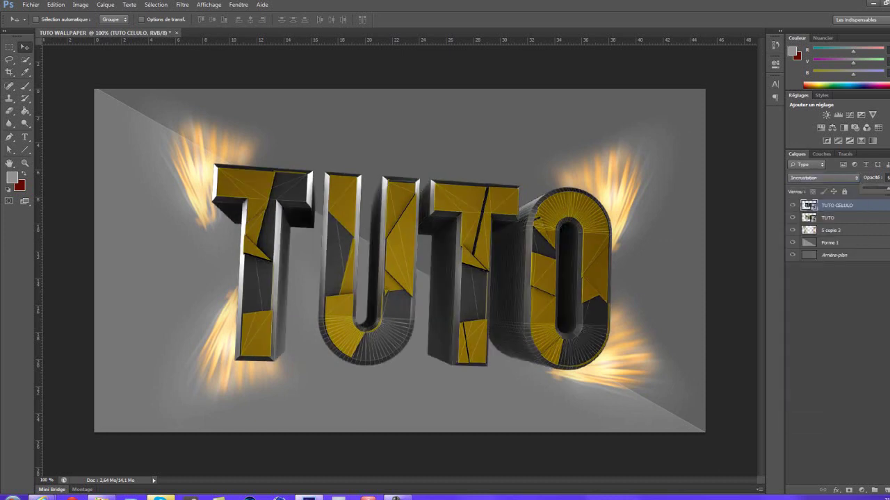
drag(887, 193, 886, 191)
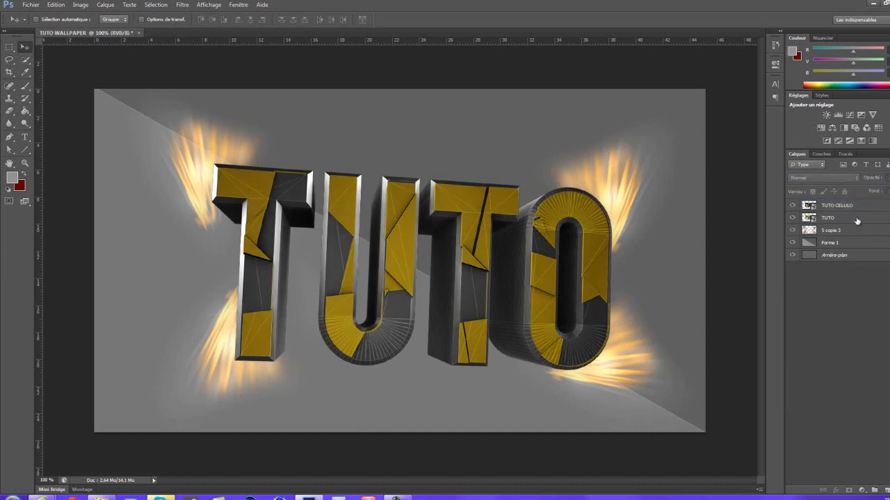
click(840, 255)
double_click(829, 241)
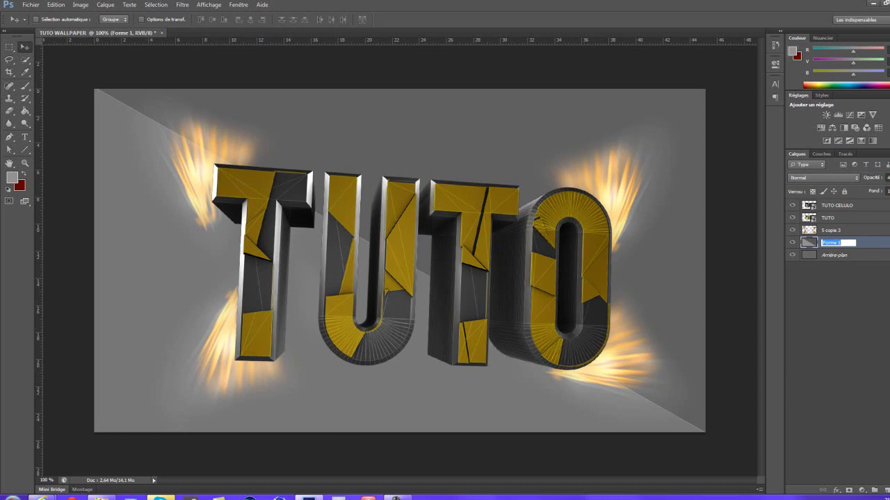
click(869, 304)
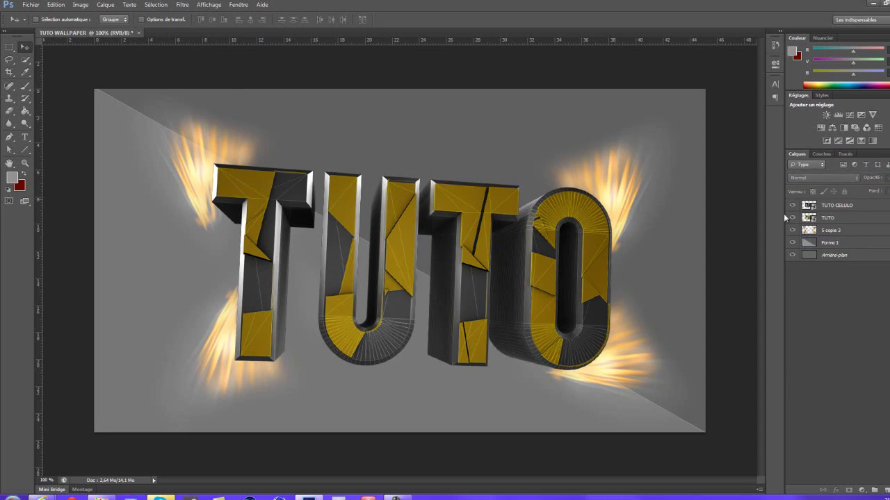
Step: Move the TUTO CELULO, TUTO and S copie 3 layers together slightly up and to the left on the canvas
click(831, 230)
shift+click(836, 206)
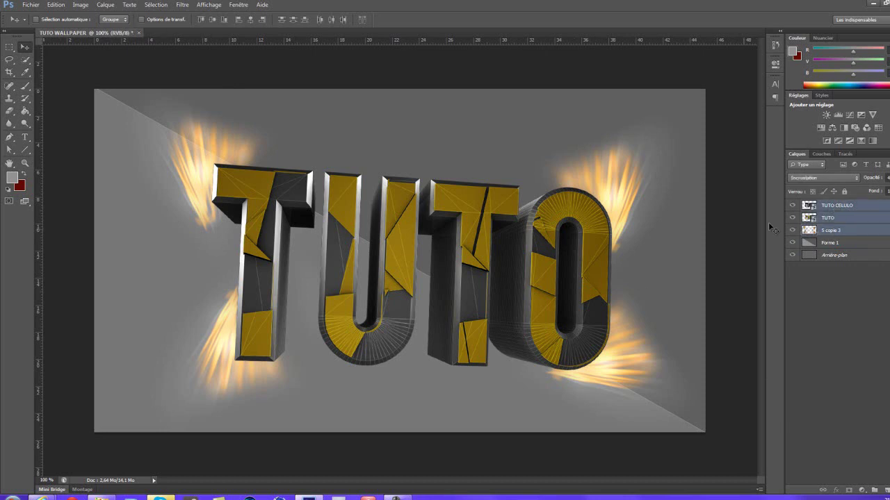
drag(590, 284, 575, 274)
Step: Add a Luminosité/Contraste adjustment layer above TUTO CELULO with brightness -56 and contrast -2
click(840, 206)
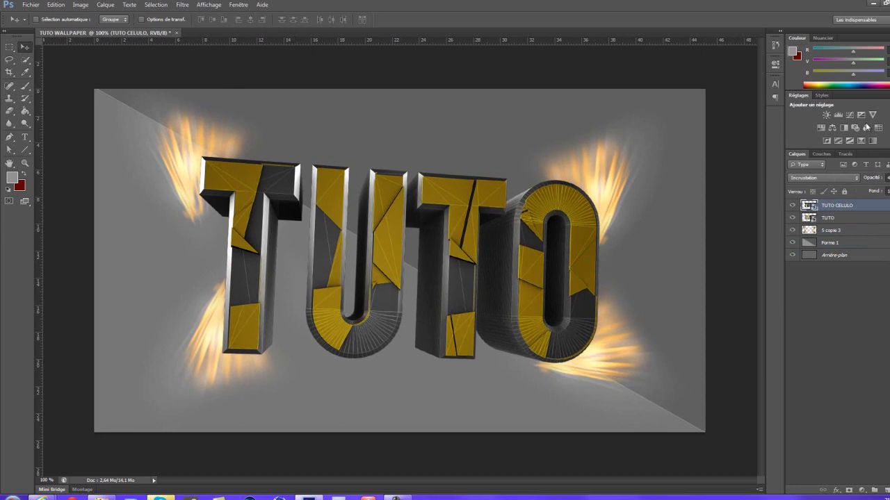
click(825, 114)
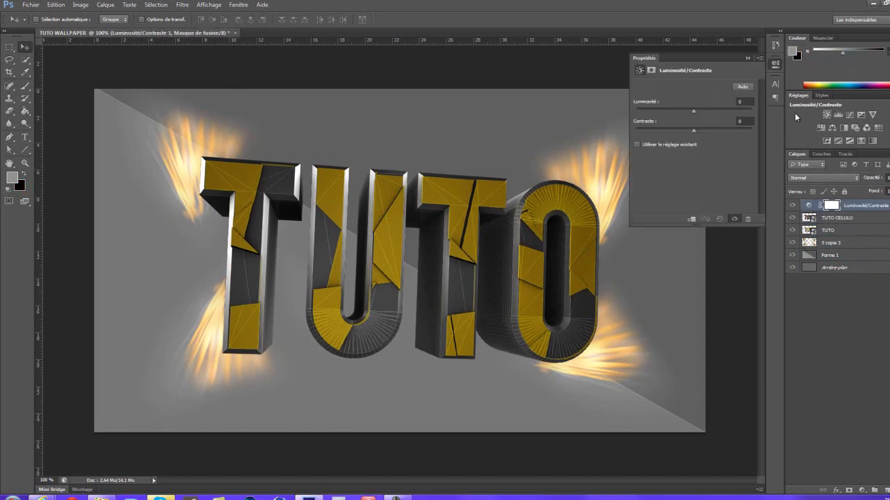
drag(692, 108, 671, 108)
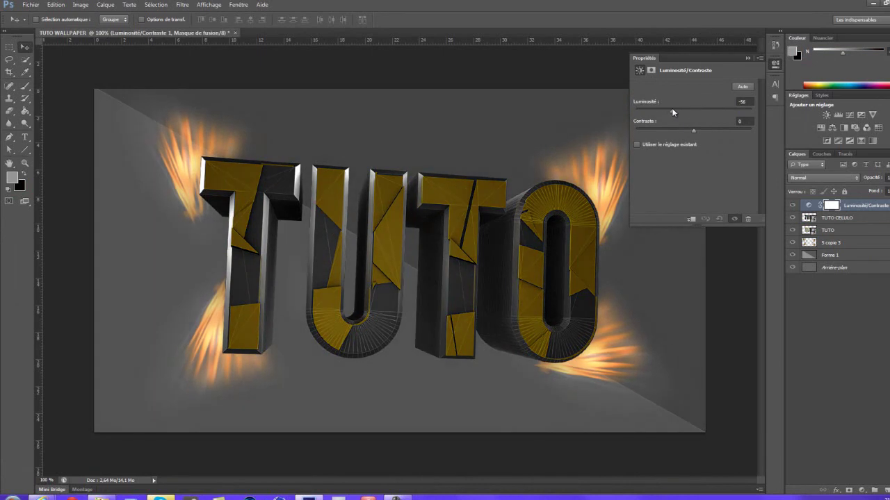
click(692, 131)
drag(735, 141, 691, 146)
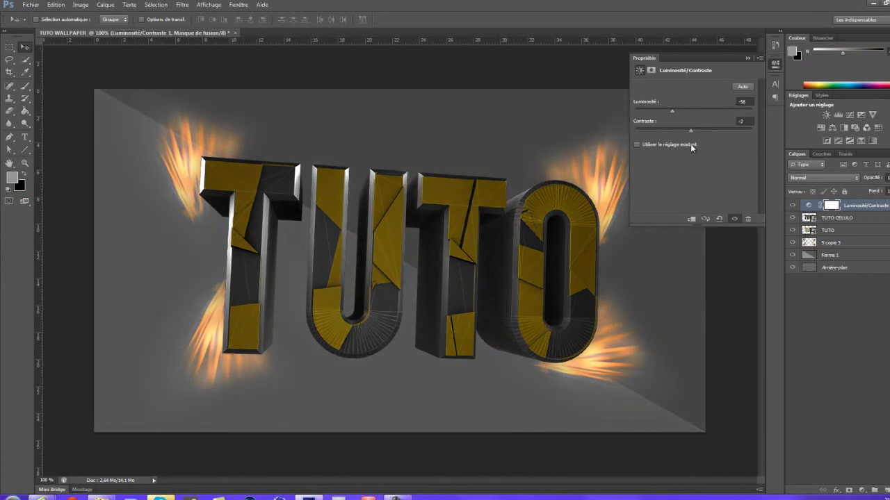
click(748, 59)
Step: On the S copie 3 layer, erase the light ends below the first T's upper left, beside the O's right edge and under the O
click(837, 242)
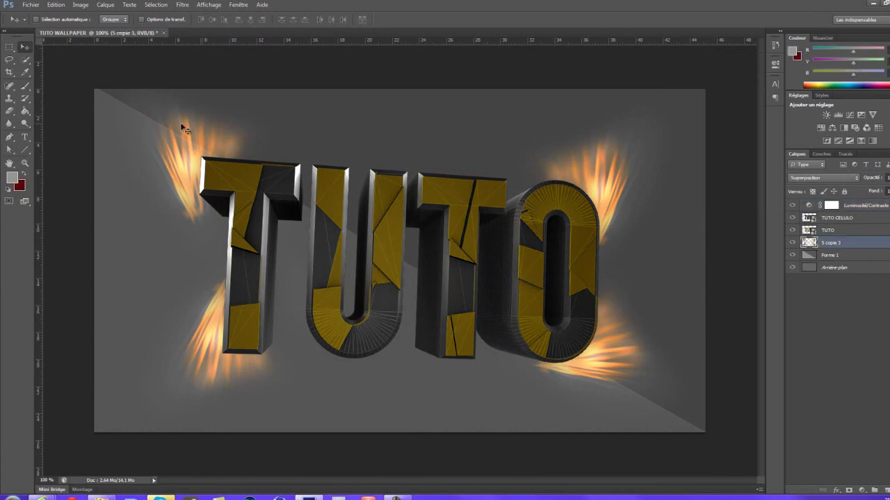
click(9, 110)
drag(182, 215, 220, 223)
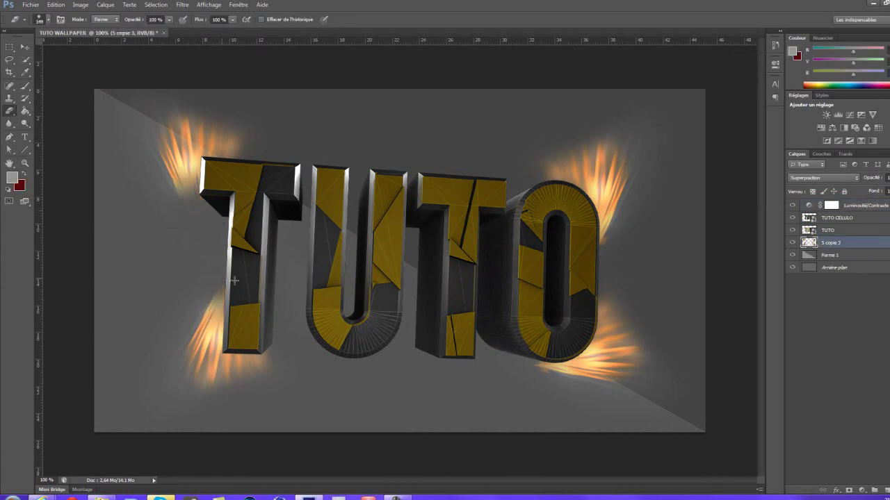
drag(611, 244, 594, 251)
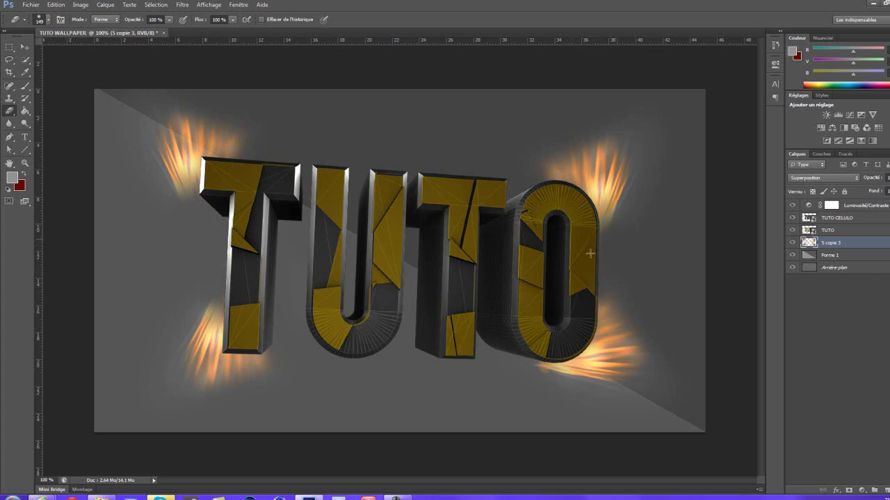
mouse_move(543, 362)
mouse_down()
mouse_move(591, 371)
mouse_move(576, 363)
mouse_up()
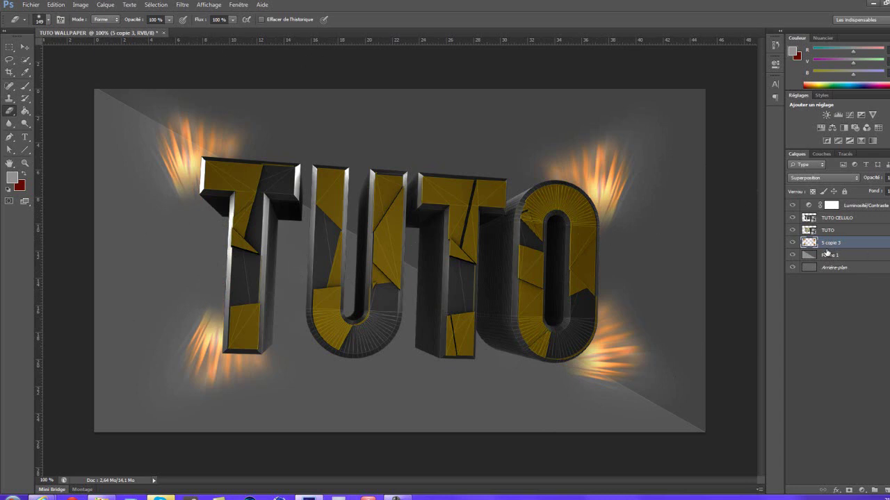
Step: Narrow the S copie 3 light layer to about 98% width from its left side, bringing the left lights closer to the T
key(ctrl+t)
drag(69, 131, 82, 147)
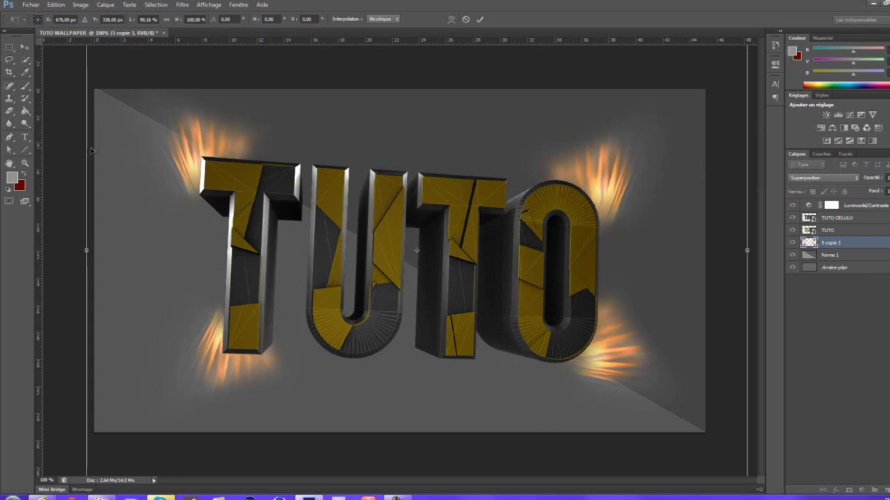
key(e)
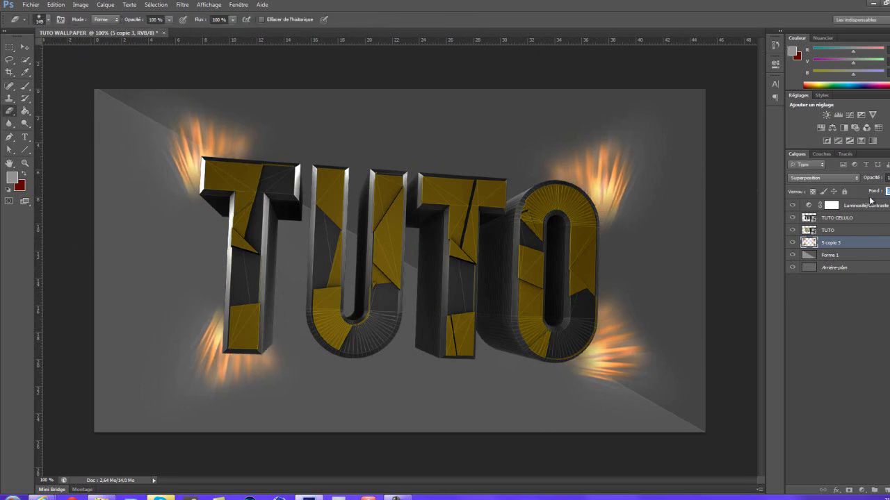
Step: Add a gradient map adjustment layer above Luminosité/Contraste using the black-to-white preset gradient
click(870, 206)
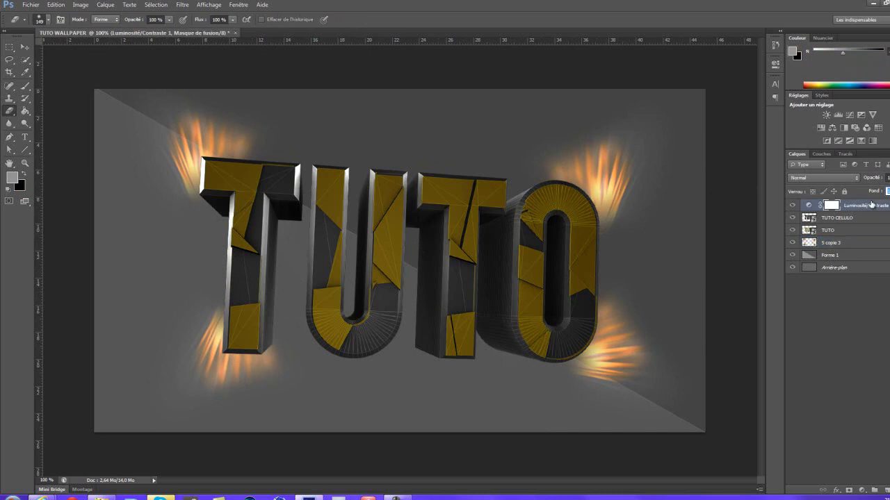
click(872, 141)
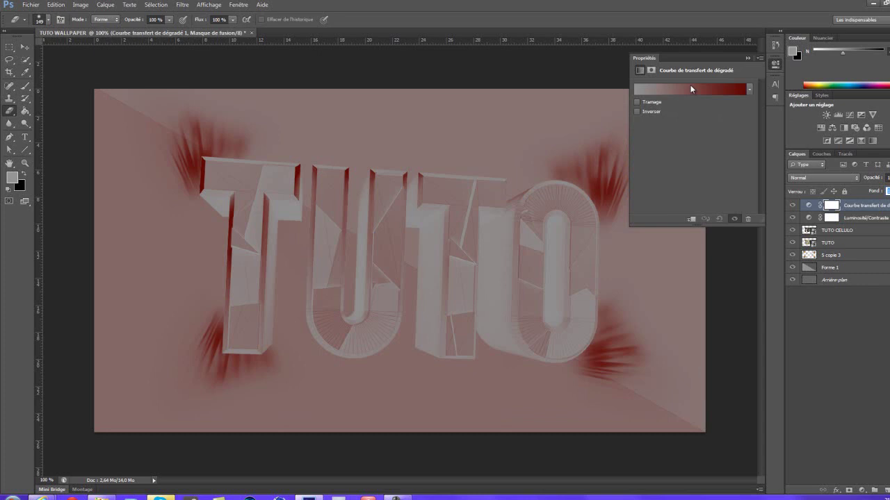
click(749, 90)
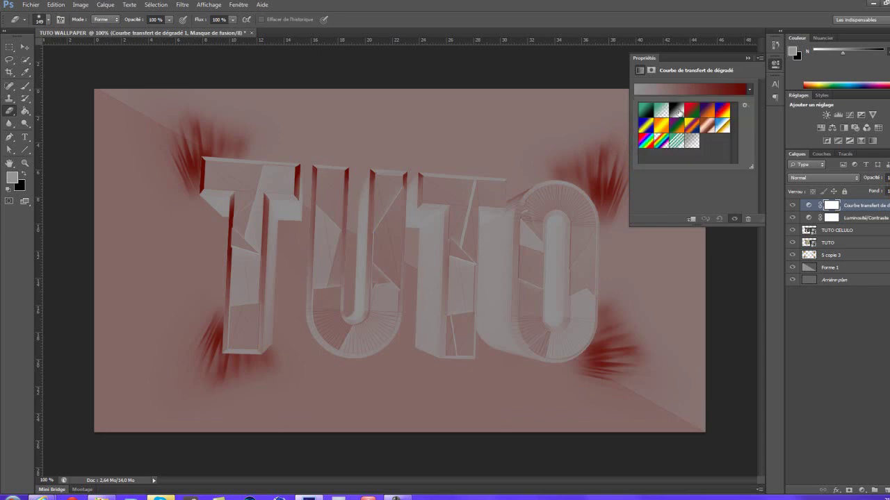
click(677, 111)
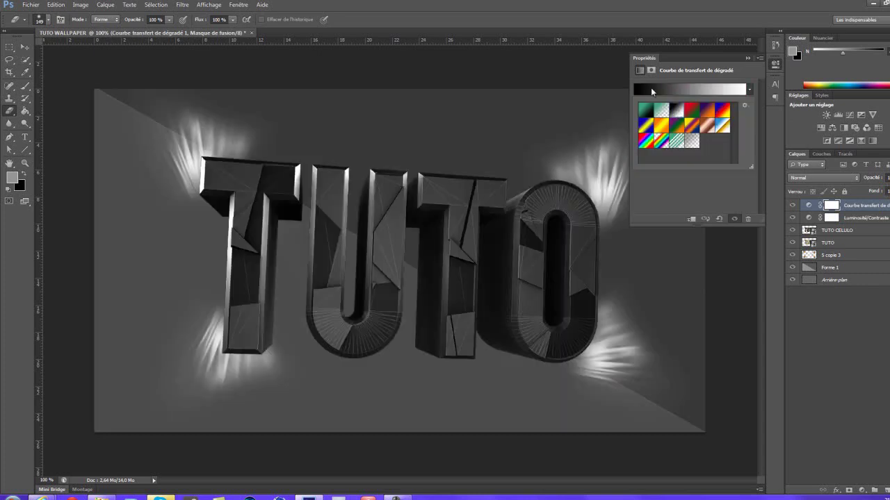
click(640, 91)
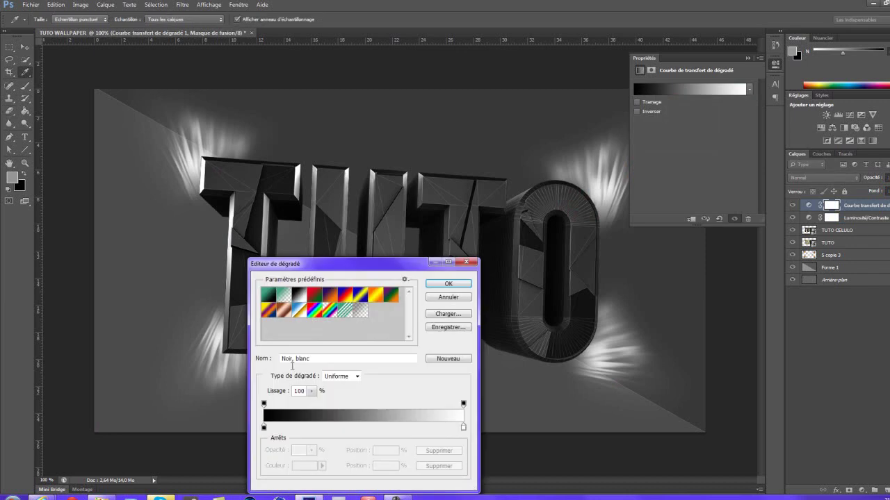
double_click(264, 427)
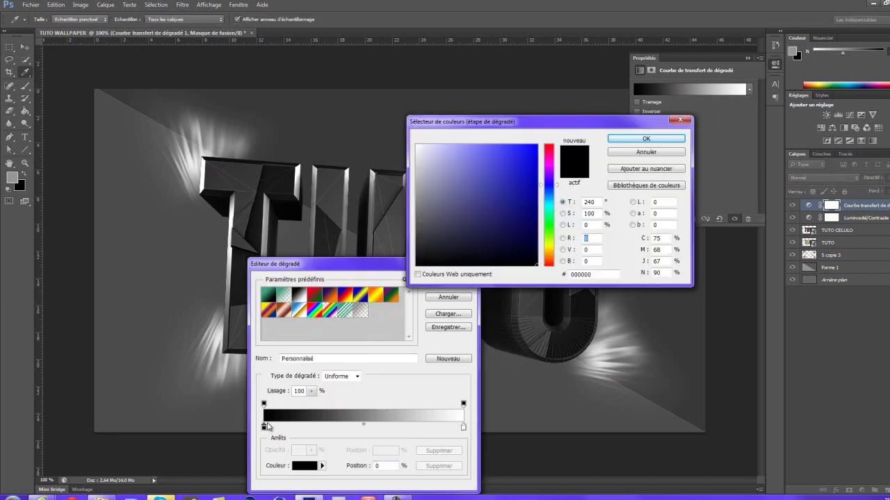
click(646, 152)
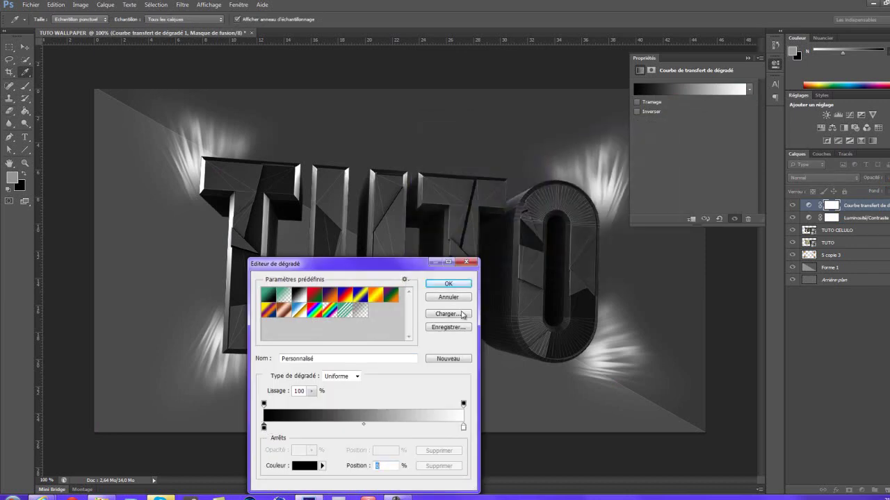
click(462, 286)
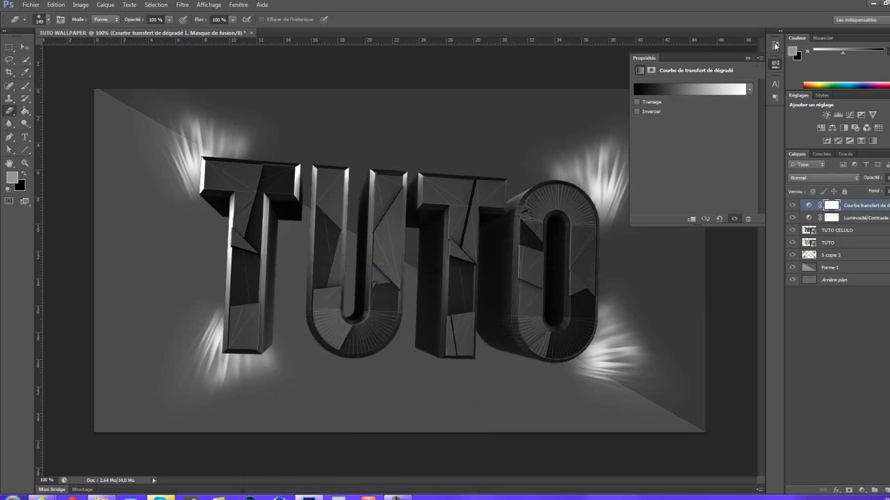
Step: Lower the opacity of the black-to-white gradient map layer so the text and lights regain most of their colour
click(748, 58)
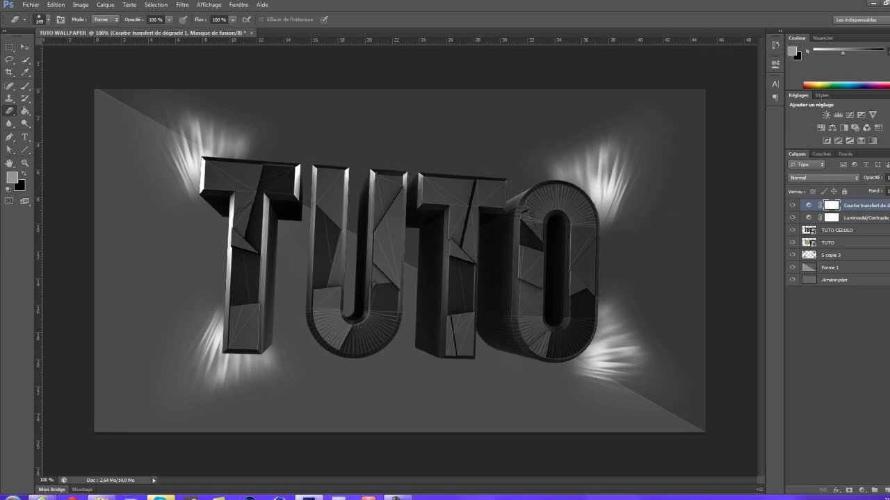
drag(877, 191, 874, 192)
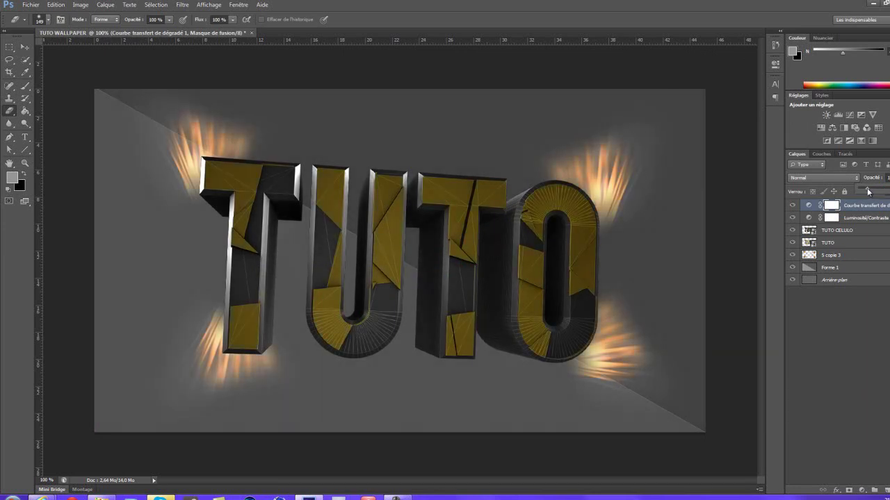
Step: Add a second gradient map adjustment layer on top, with its gradient running from white to black
click(873, 143)
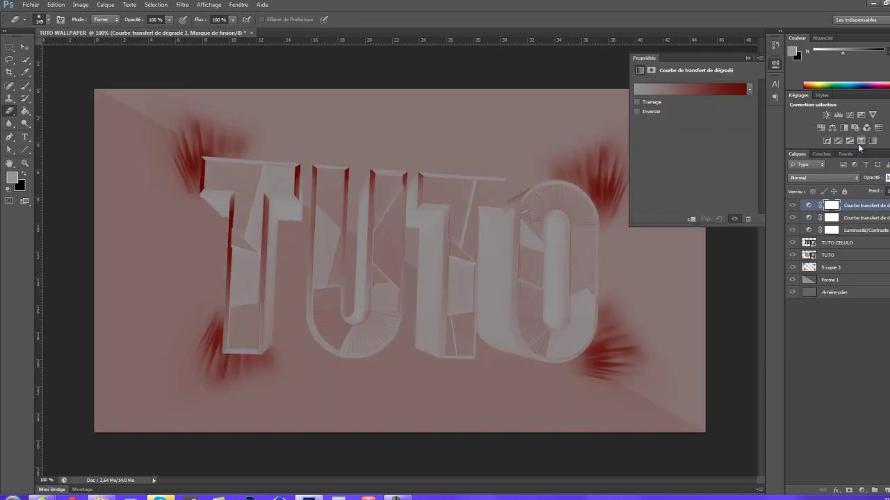
click(649, 90)
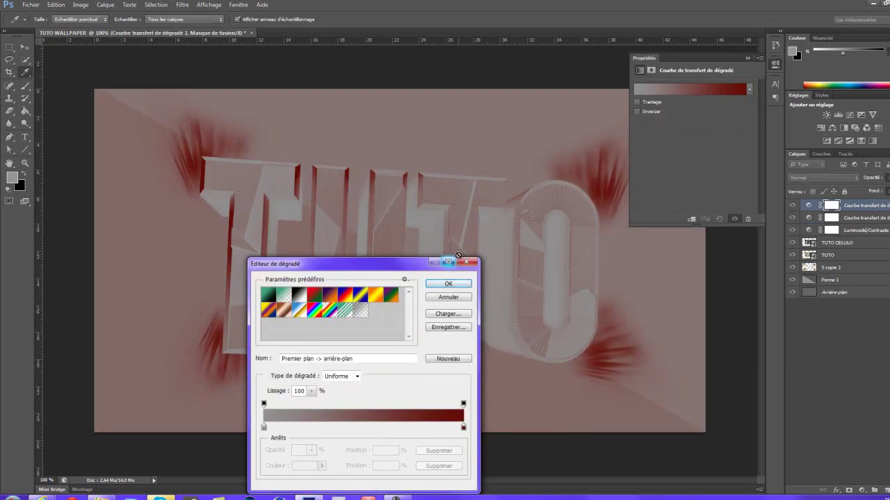
double_click(264, 428)
drag(489, 208, 416, 144)
click(653, 139)
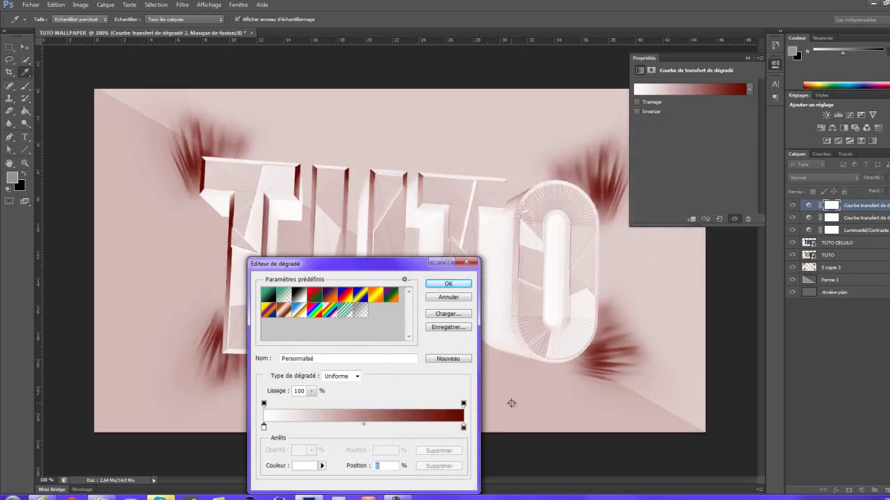
double_click(464, 428)
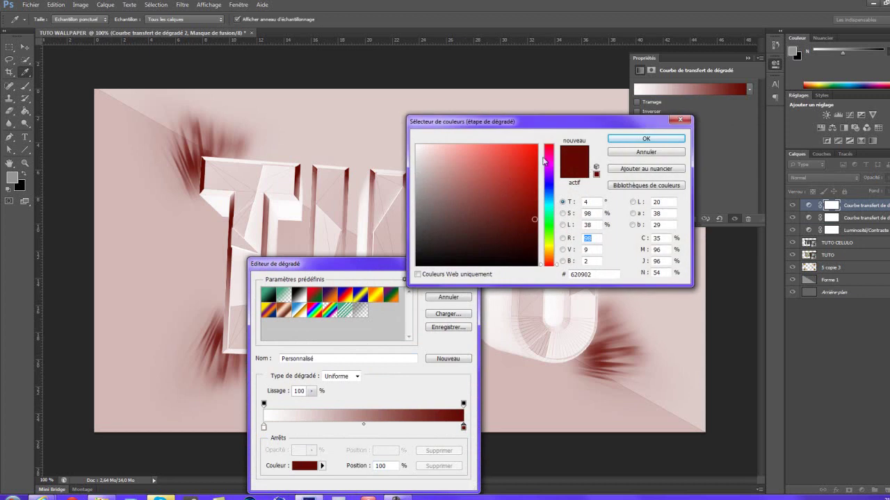
drag(452, 229, 417, 265)
click(646, 139)
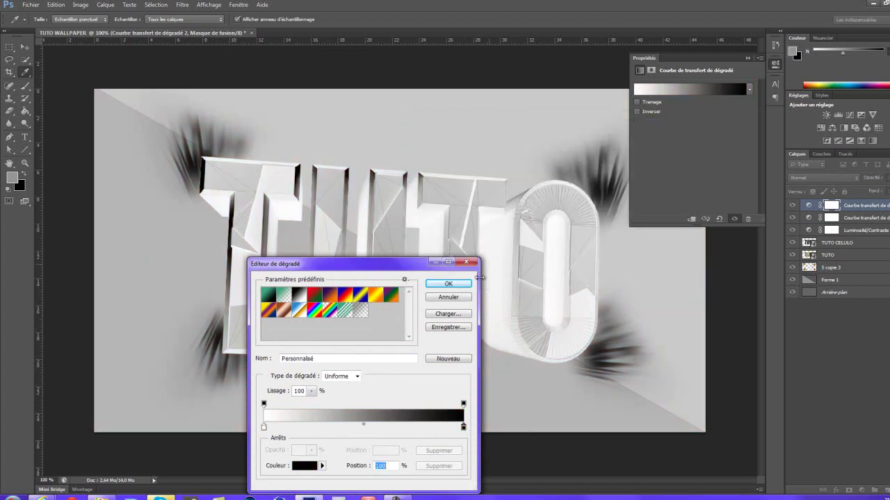
click(450, 283)
Step: Lower the opacity of the white-to-black gradient map layer to leave only a faint haze over the image
click(747, 59)
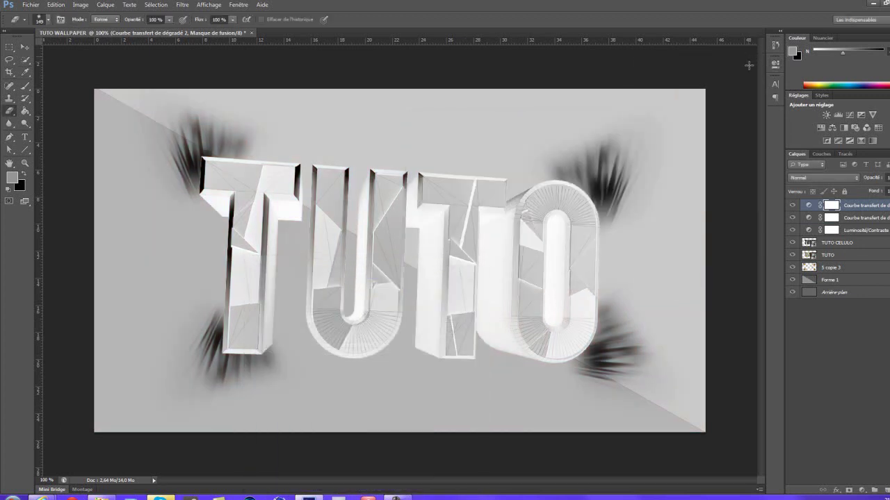
drag(887, 188, 873, 189)
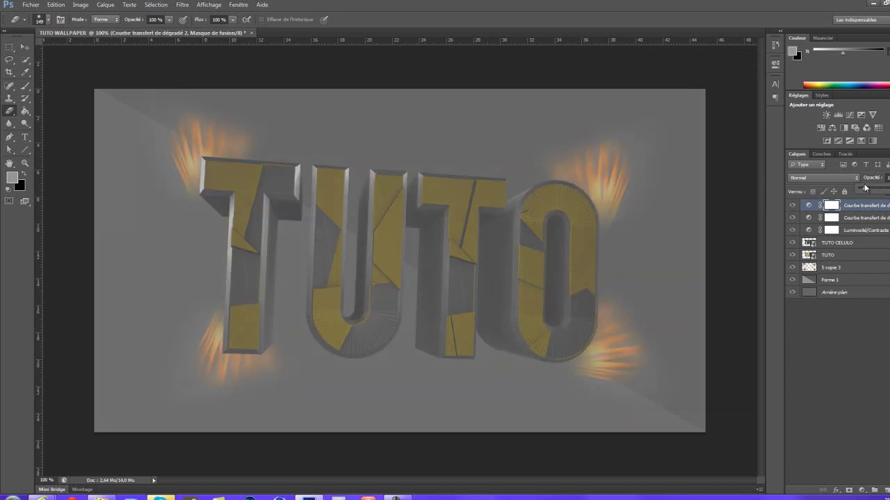
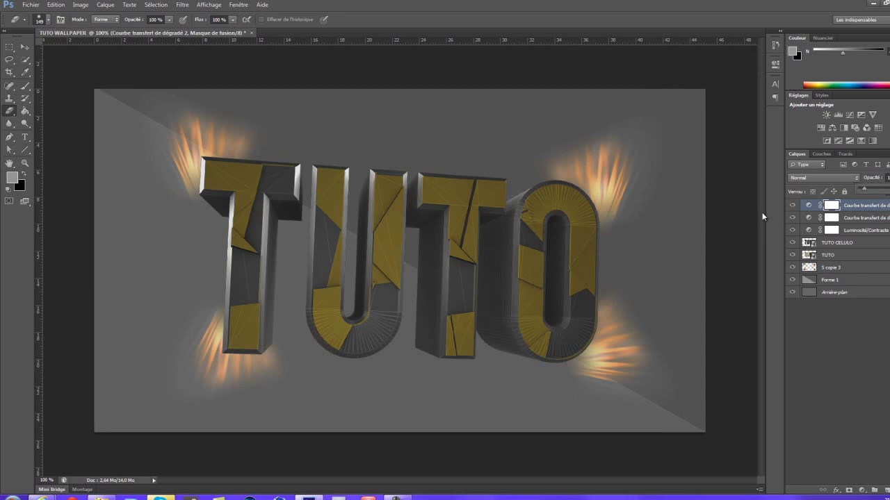
Step: Add a third gradient map adjustment layer on top, using the violet-to-orange preset gradient
click(873, 141)
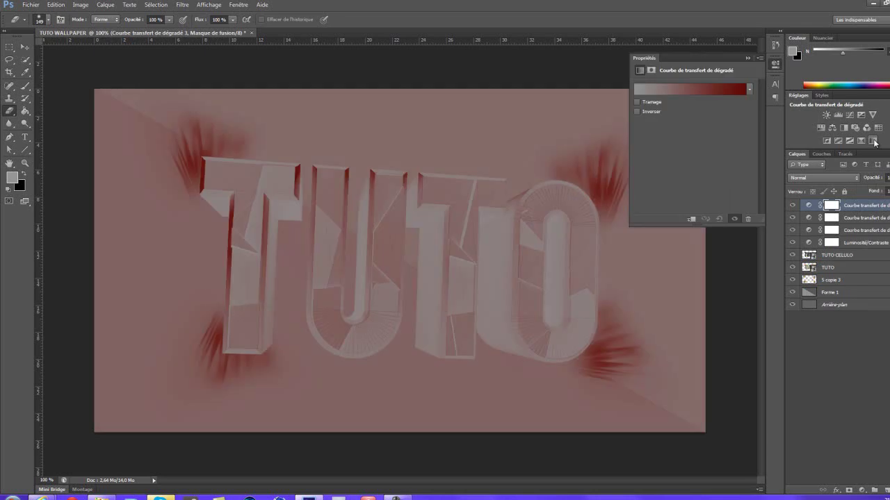
click(749, 90)
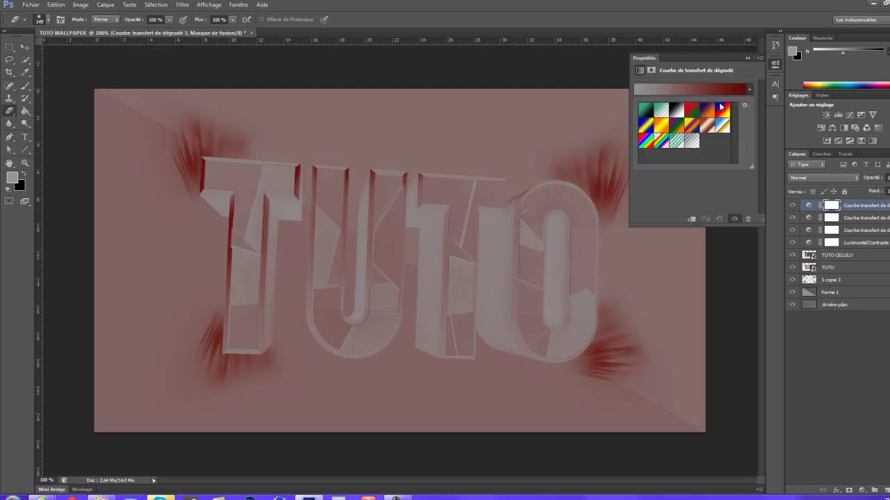
click(707, 110)
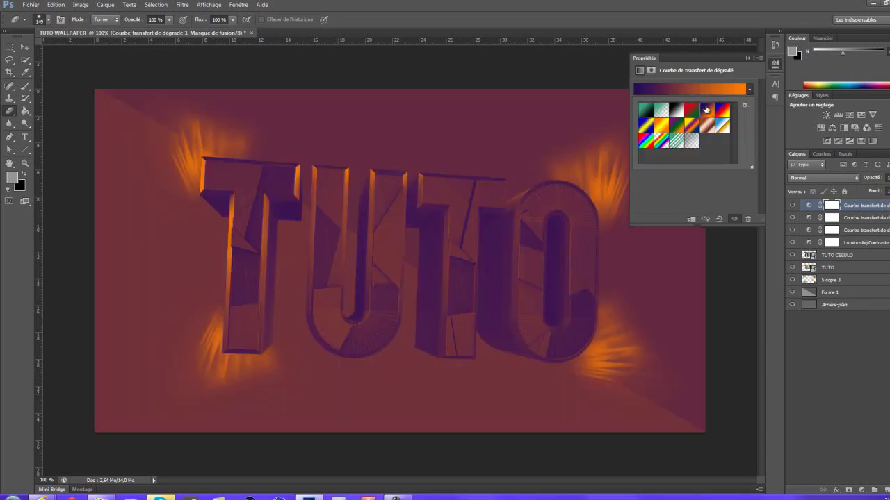
click(748, 57)
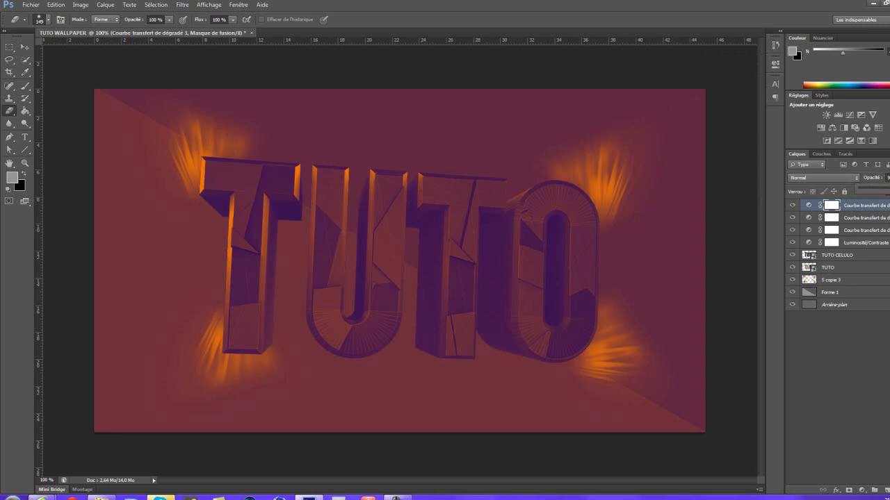
Step: Lower the opacity of the violet-to-orange gradient map layer to leave only a faint purple tint over the image
drag(885, 190, 881, 189)
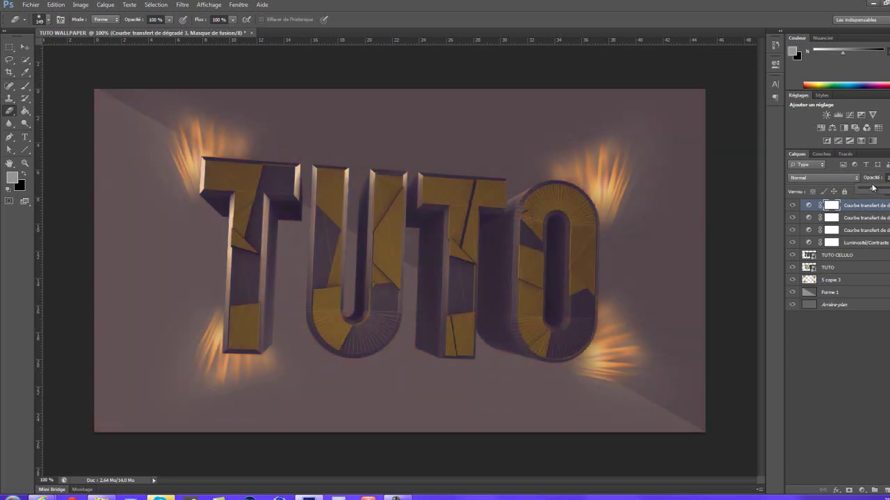
click(886, 177)
click(889, 178)
click(866, 166)
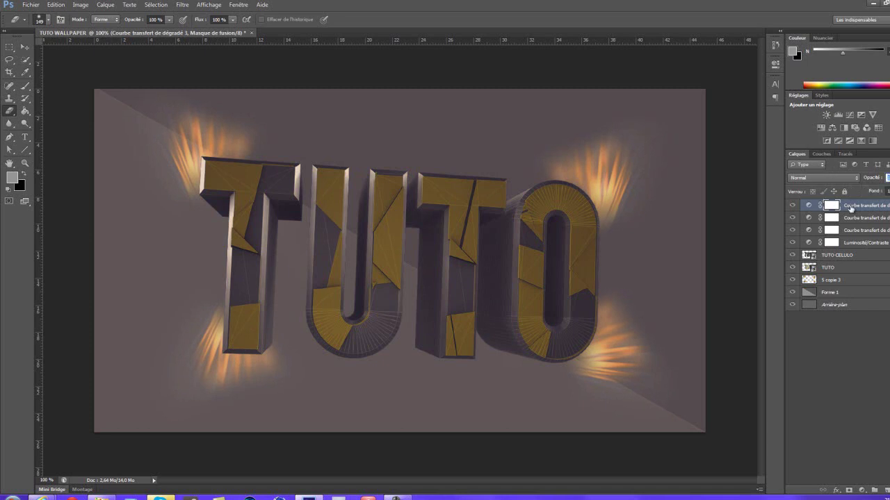
Step: Add a second Luminosité/Contraste adjustment layer on top, raising its contrast and fine-tuning its brightness
click(827, 115)
drag(693, 110, 697, 129)
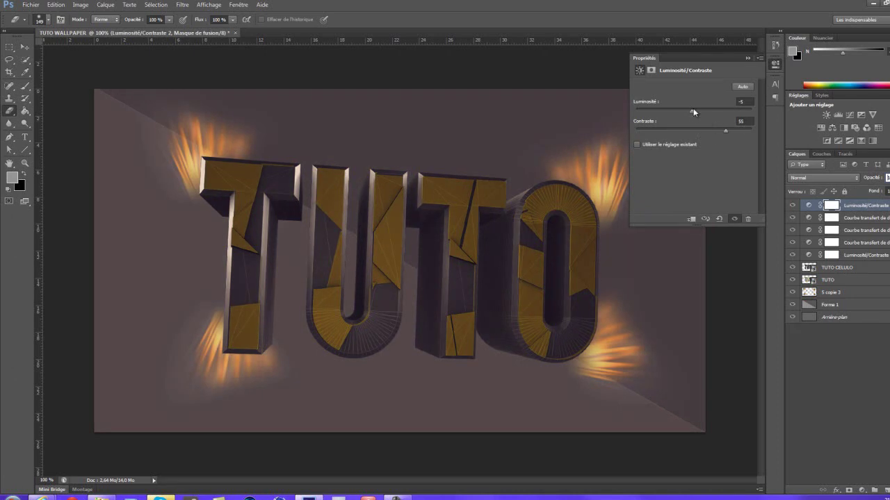
drag(688, 111, 694, 113)
click(747, 58)
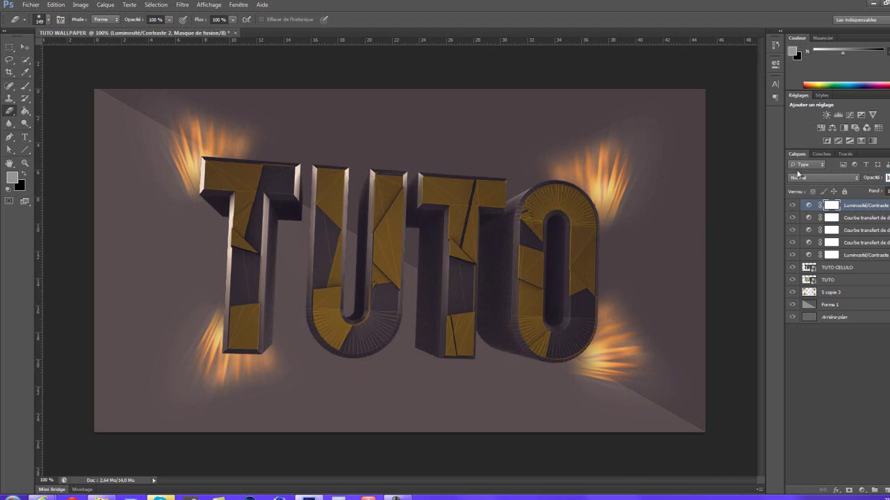
Step: Add a Courbes adjustment layer on top and shape its RGB curve into an S to deepen shadows and brighten the lights
click(850, 115)
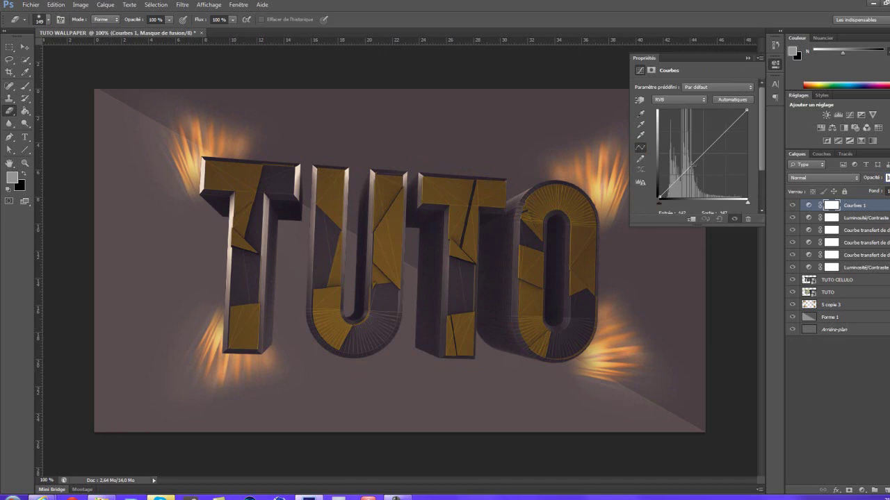
drag(676, 183, 705, 149)
drag(678, 182, 679, 180)
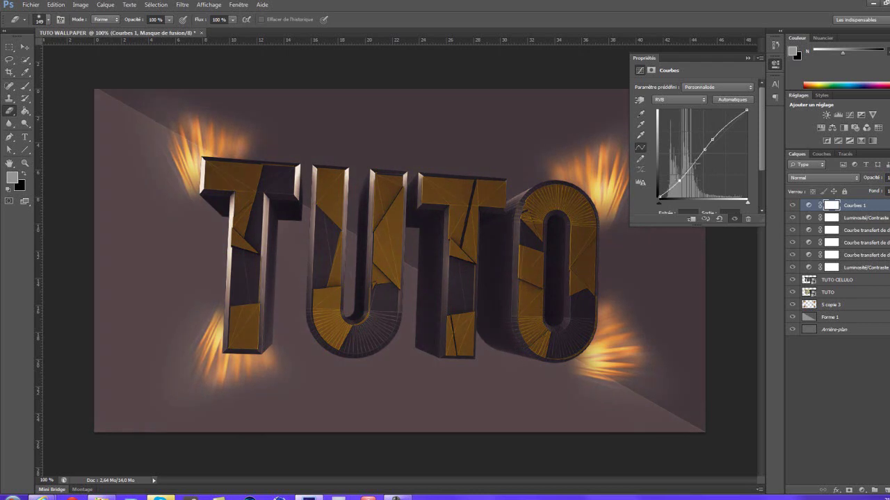
drag(722, 126, 703, 151)
click(712, 139)
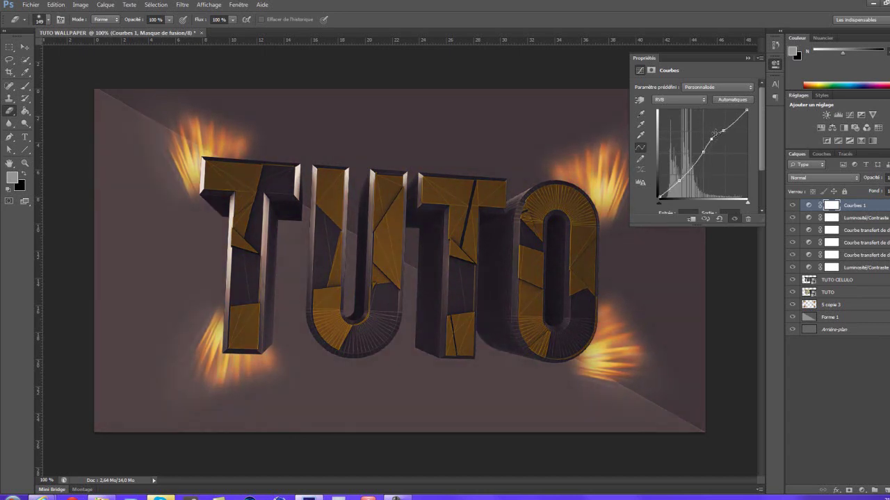
click(747, 58)
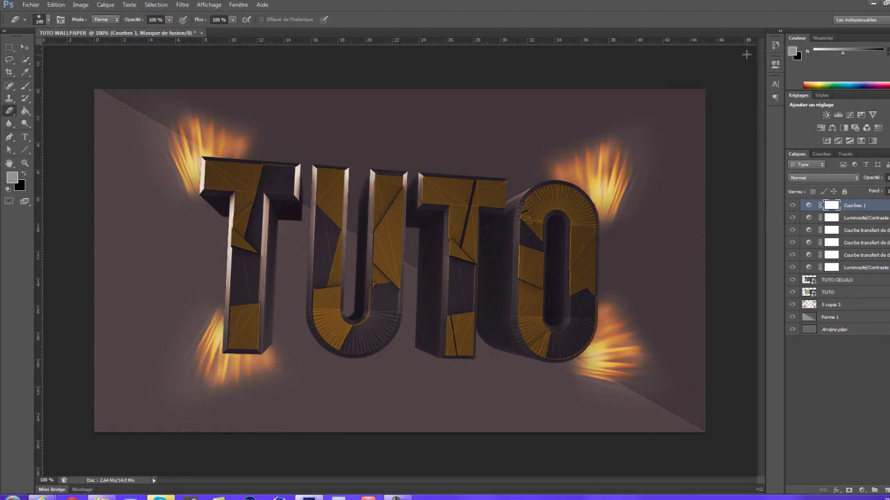
Step: Raise the opacity of the violet-to-orange gradient map layer slightly for a warmer tint
click(867, 221)
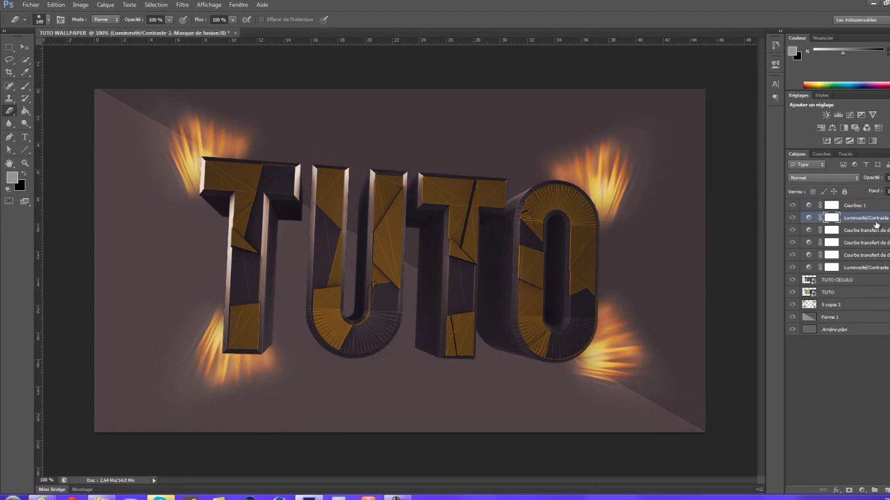
click(872, 231)
click(888, 178)
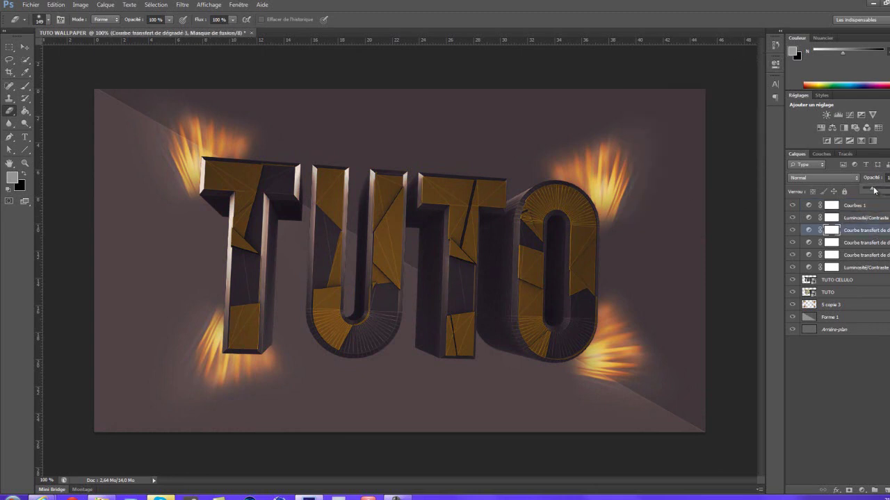
drag(875, 191, 879, 191)
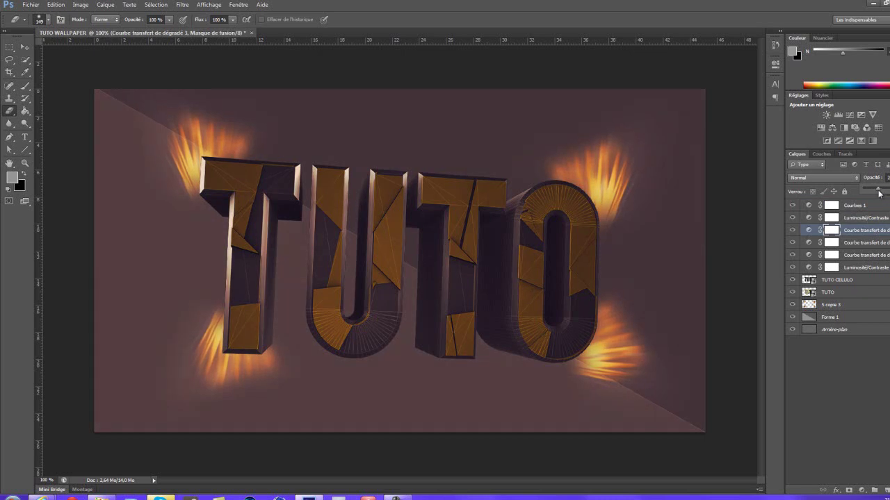
Step: Fine-tune the opacities of the black-to-white and white-to-black gradient map layers beneath the violet-to-orange one
click(862, 255)
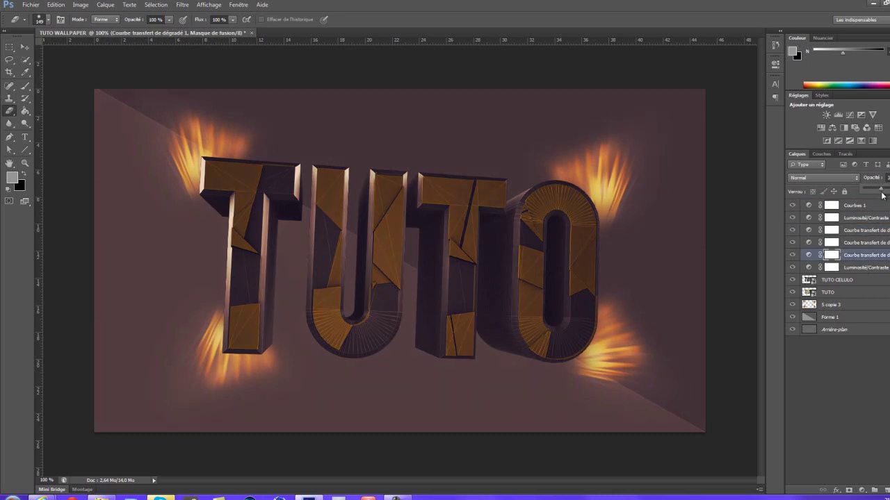
click(877, 243)
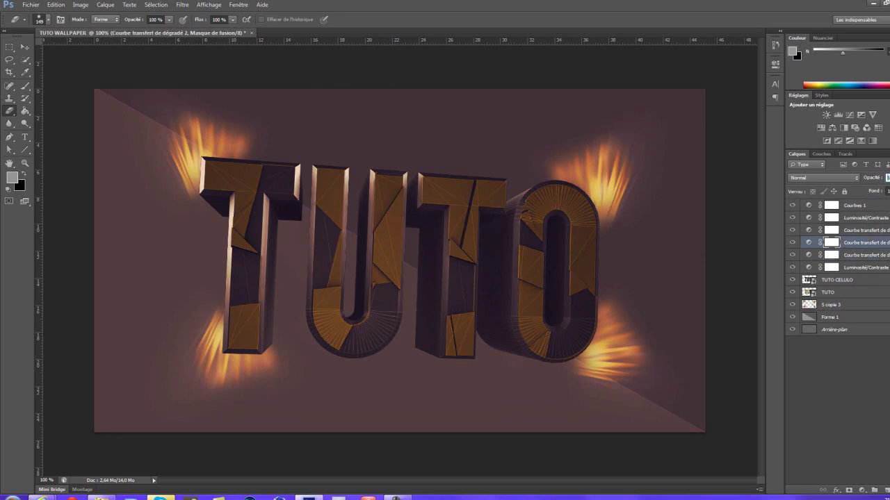
click(888, 178)
drag(874, 192, 870, 193)
click(883, 230)
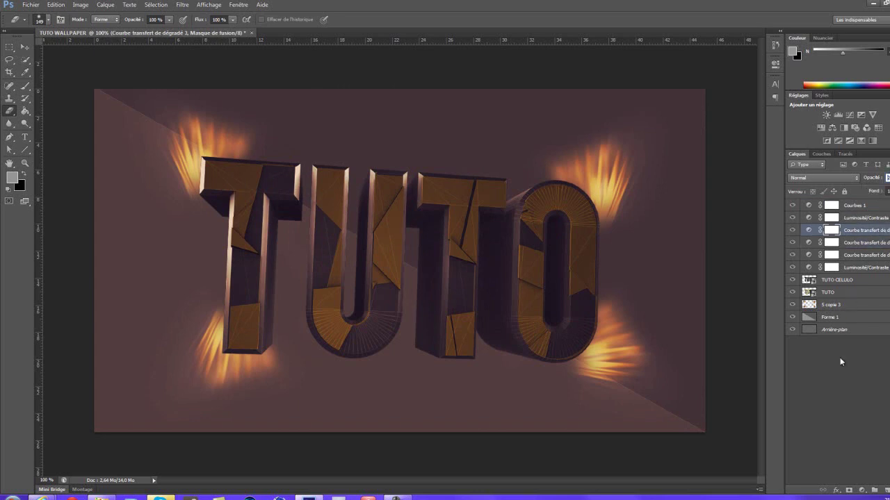
click(840, 332)
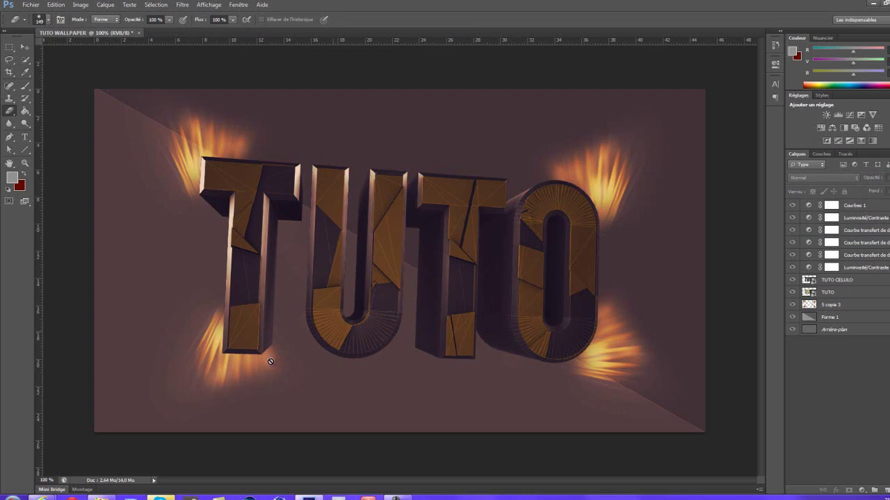
click(873, 4)
drag(859, 279, 855, 282)
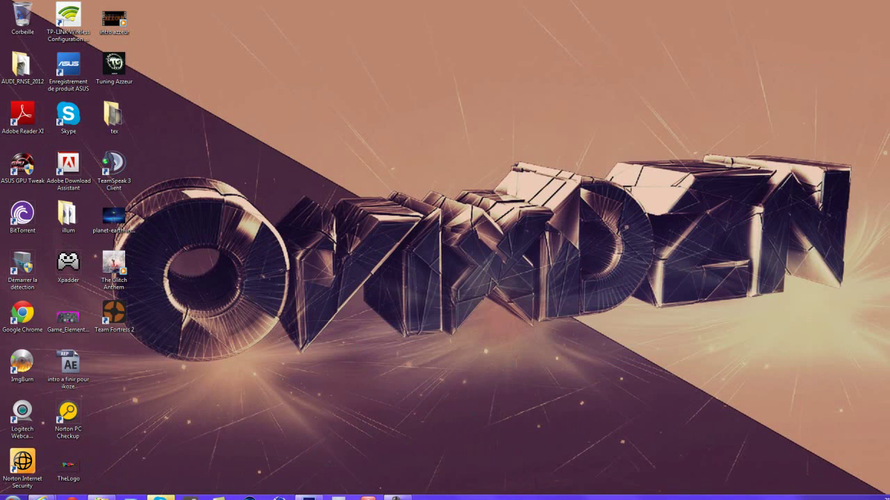
click(159, 498)
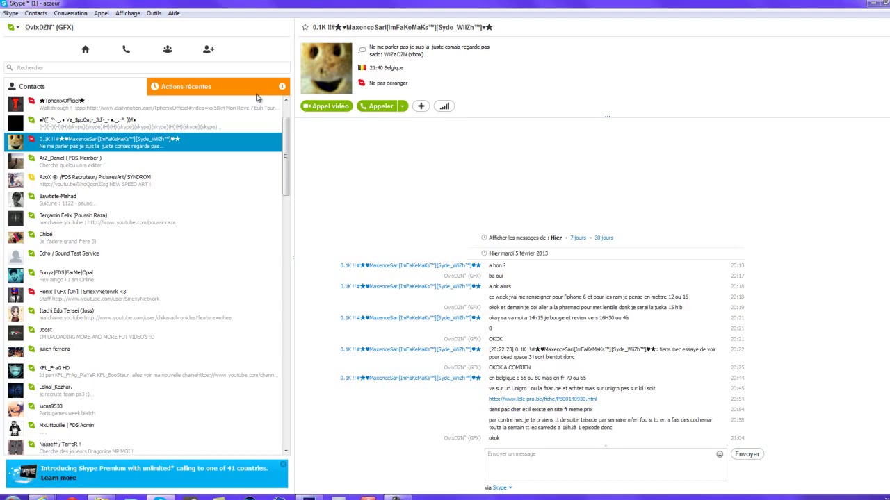
click(873, 4)
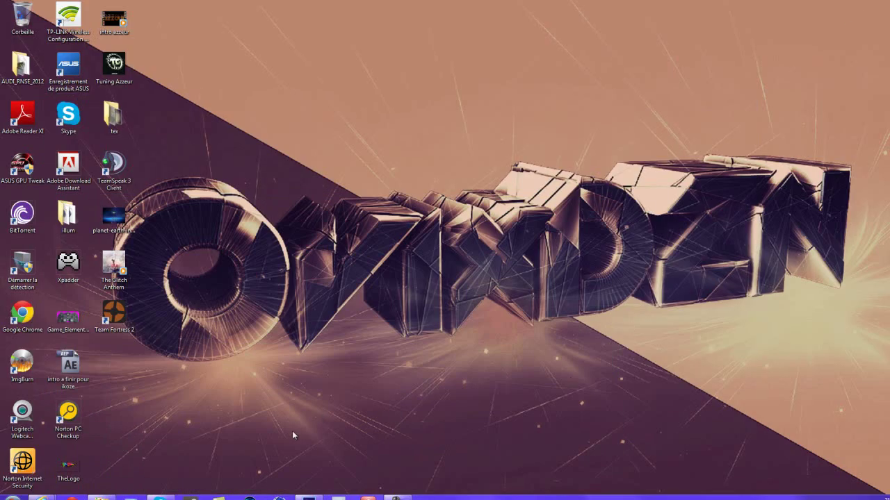
click(309, 497)
click(420, 185)
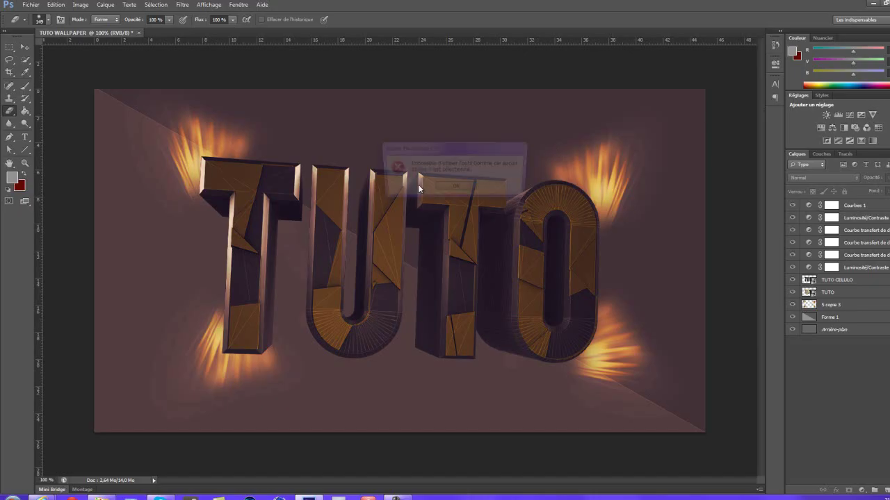
click(459, 189)
Step: Start saving the wallpaper under a new location, choosing the Creations folder inside the Images library
click(30, 5)
click(50, 119)
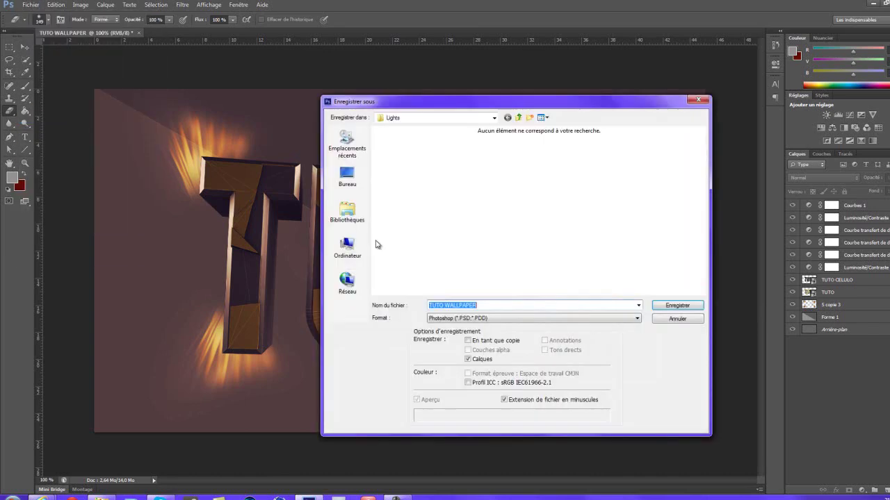
double_click(629, 139)
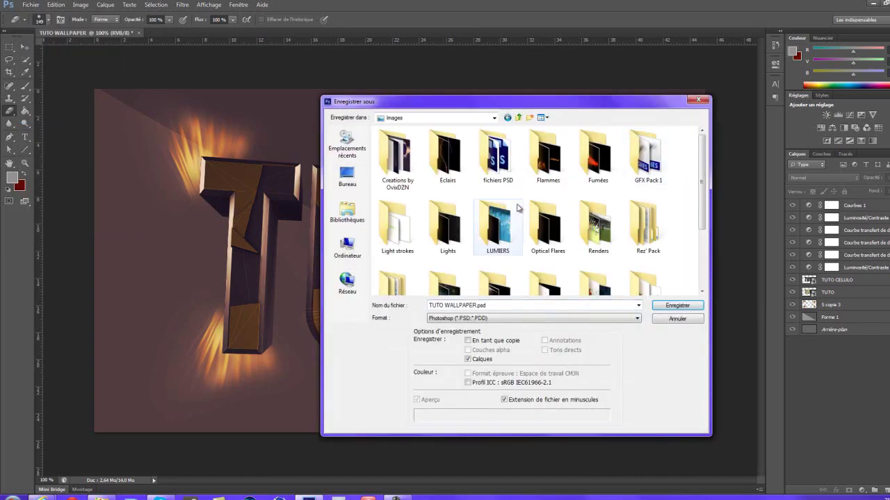
double_click(392, 172)
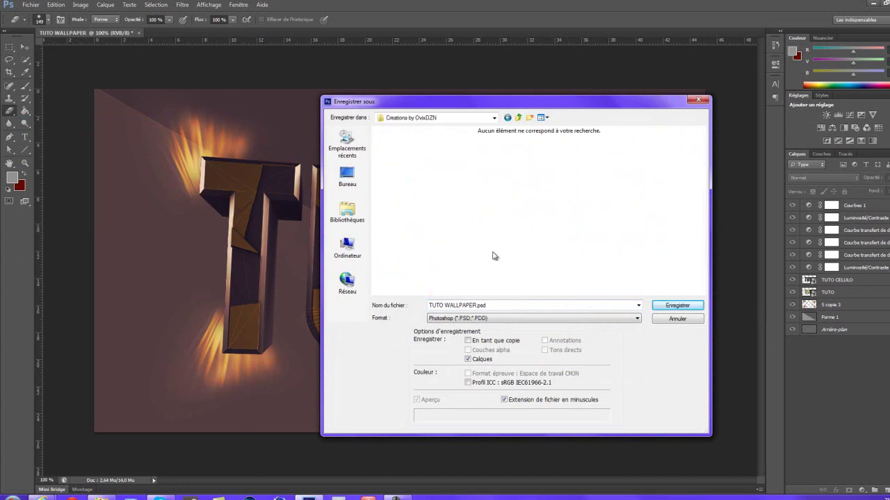
Step: Save the image as TUTO WALLPAPER.jpg in JPEG format with maximum quality 12 and the optimised baseline option
click(538, 318)
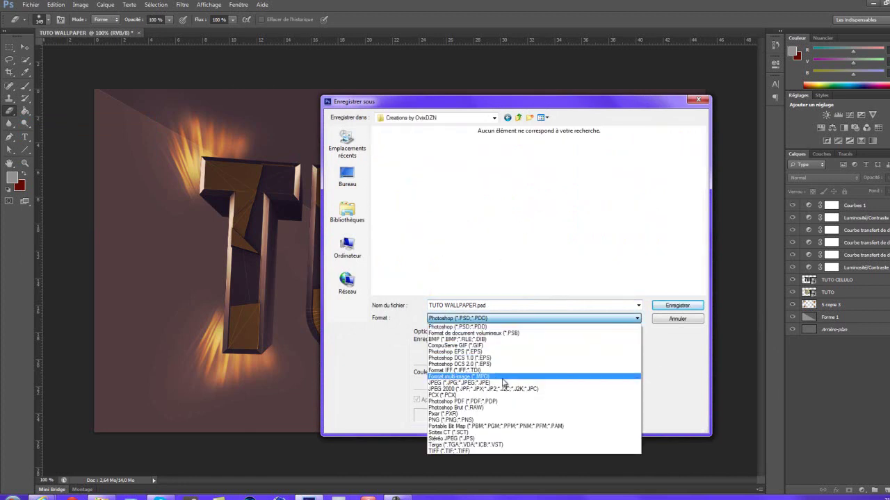
click(683, 347)
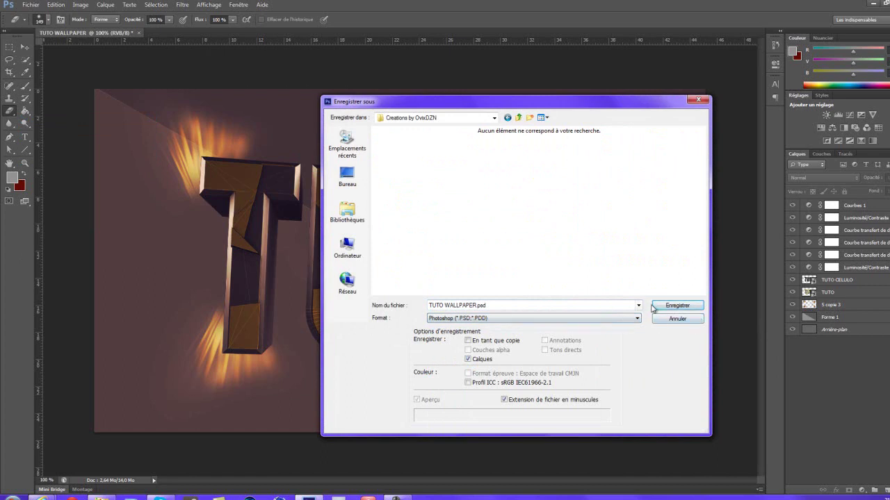
click(588, 319)
click(533, 383)
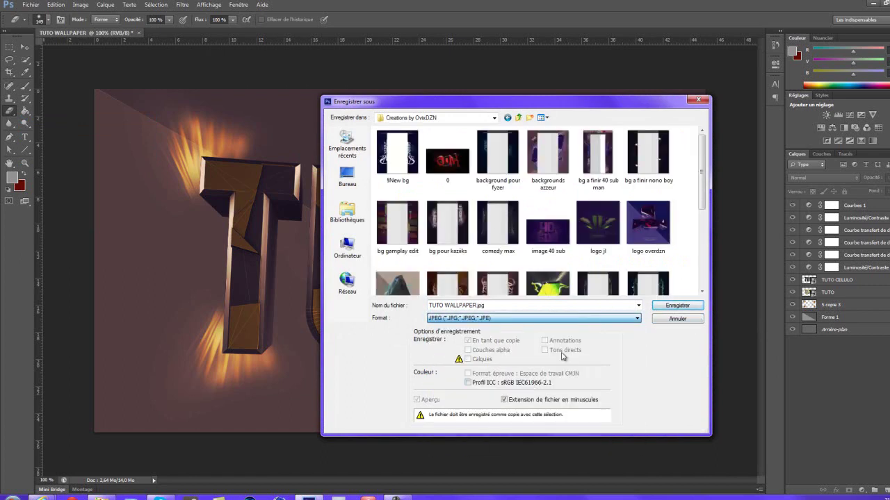
click(662, 306)
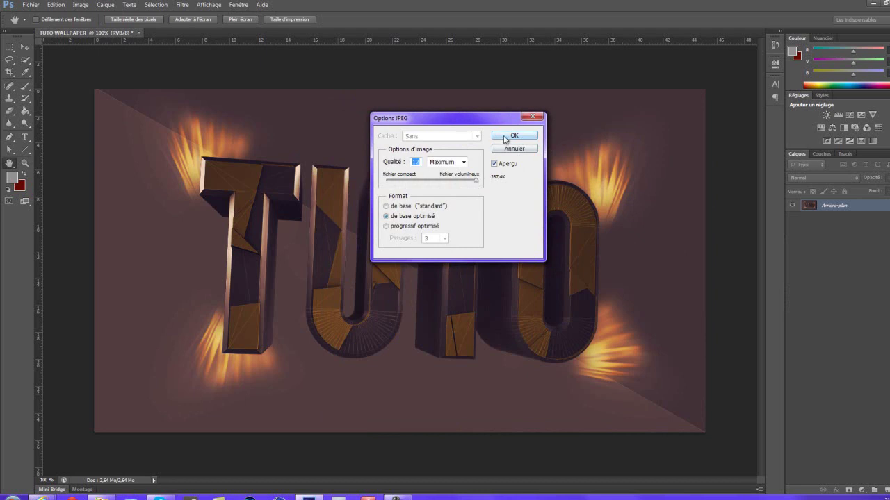
click(513, 136)
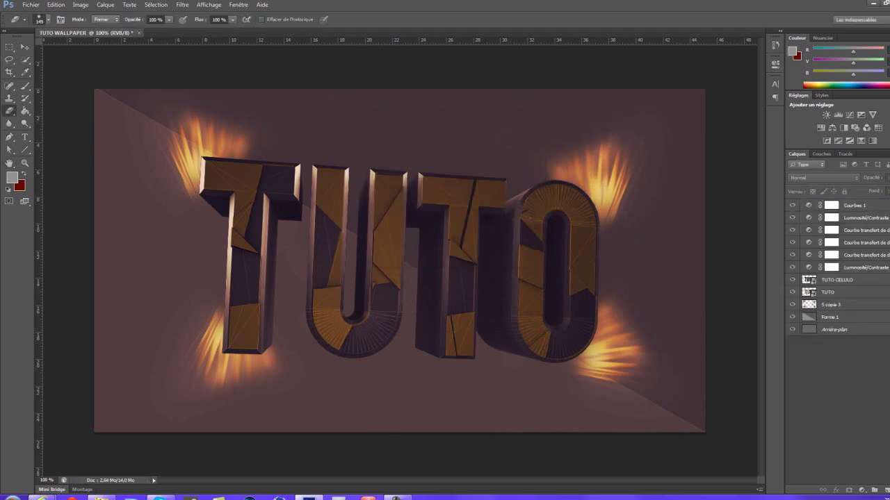
Step: Quit Photoshop and return to the desktop
key(ctrl+q)
click(496, 190)
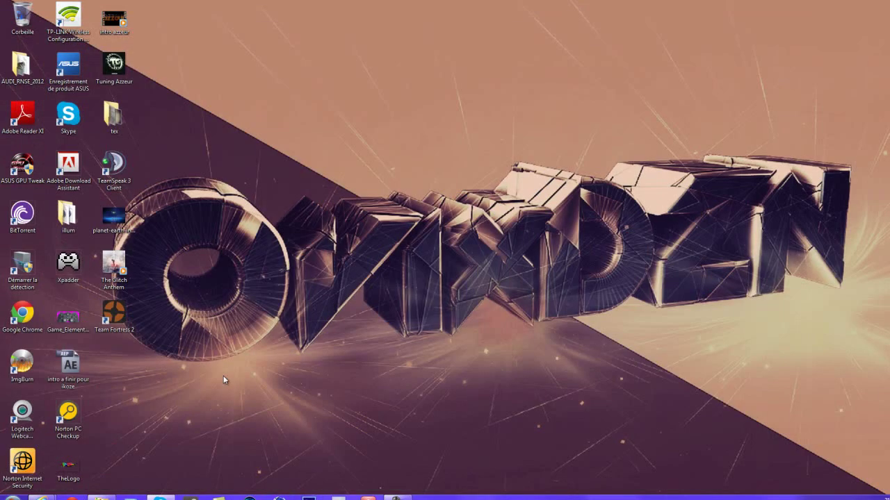
Step: Check the exported TUTO WALLPAPER image from the Creations folder in the Windows photo viewer, closing the viewer when done
click(101, 498)
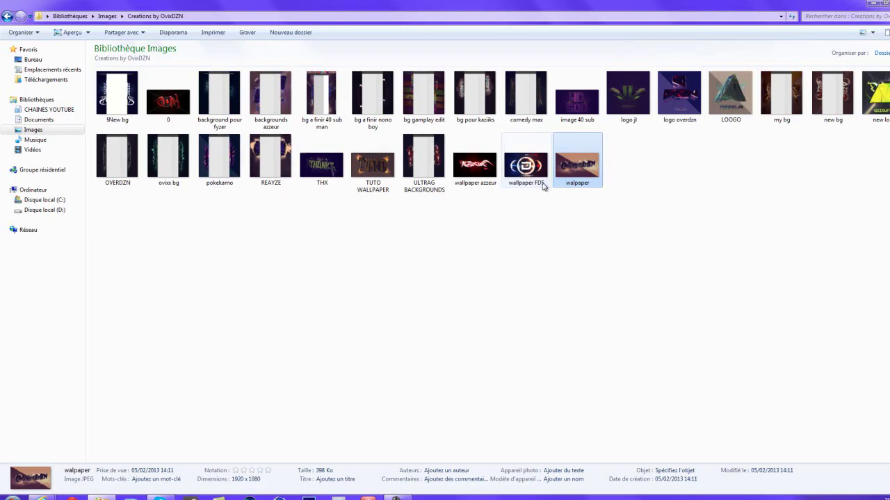
double_click(374, 179)
right_click(375, 182)
click(455, 205)
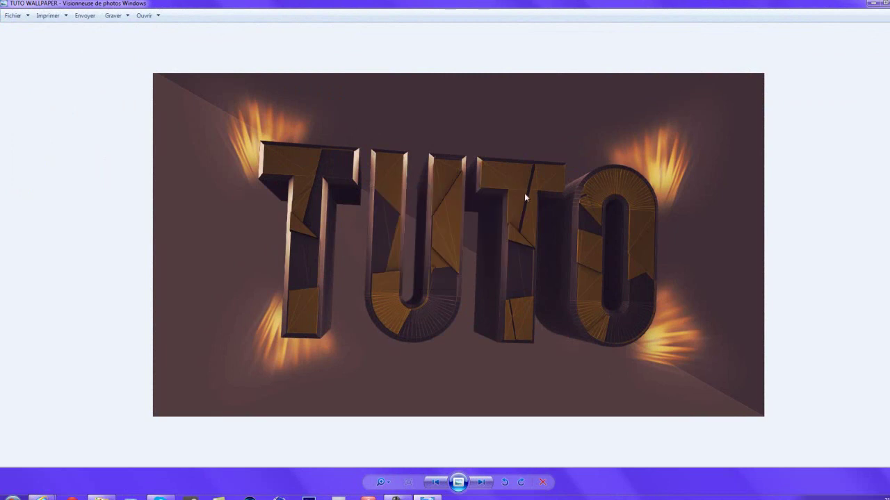
key(alt+F4)
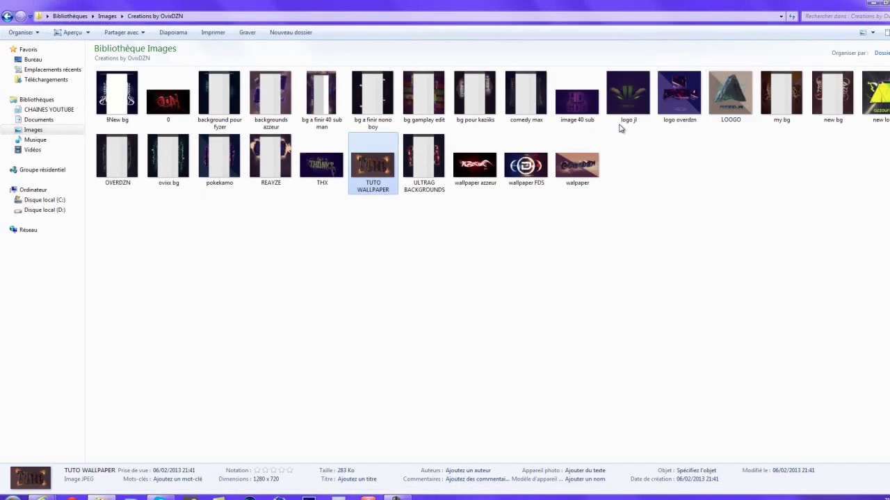
Step: Set the TUTO WALLPAPER image as the desktop background and minimise the folder window to show the desktop
right_click(361, 174)
click(395, 186)
click(870, 8)
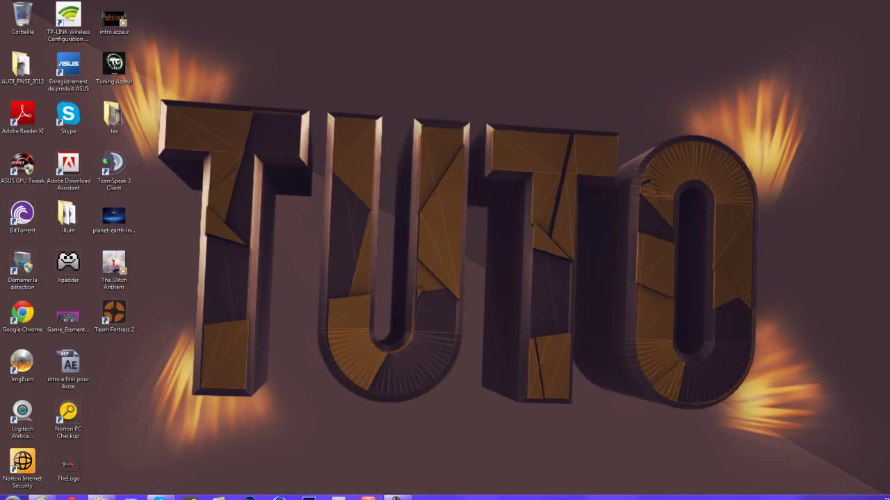
Step: Reopen the Creations folder and set the walpaper image as the desktop background
click(101, 499)
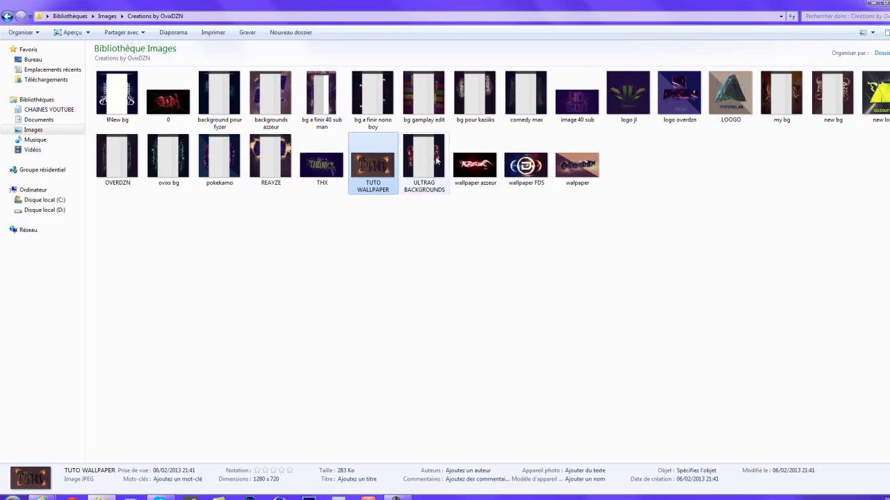
click(421, 230)
right_click(572, 159)
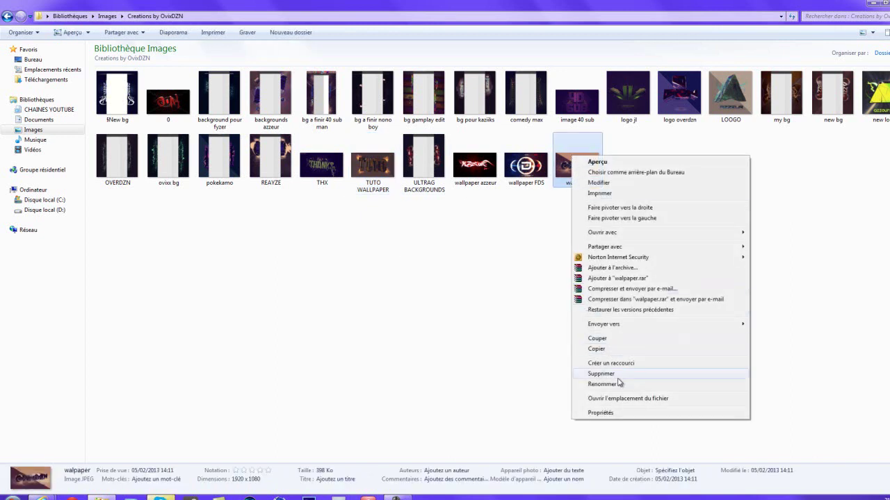
click(669, 172)
click(479, 254)
Step: Open the TUTO WALLPAPER image in Paint for editing and try resizing it with the Resize and Skew dialog
right_click(380, 176)
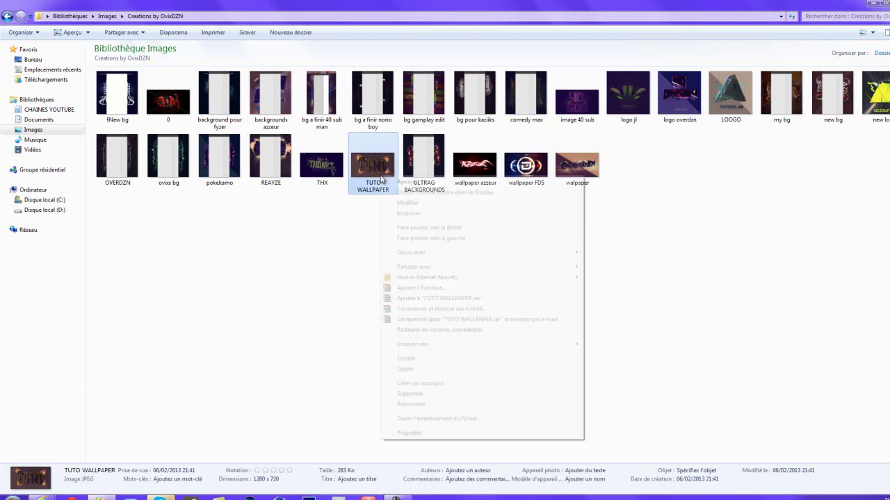
click(445, 203)
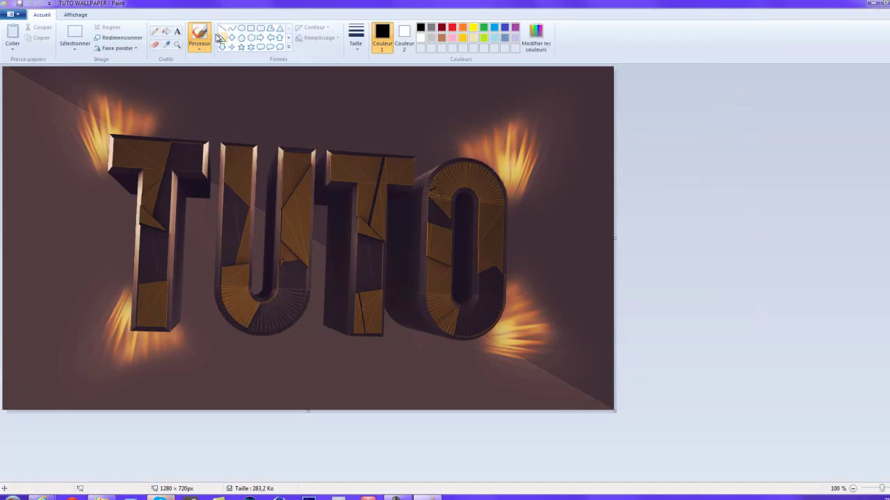
click(127, 38)
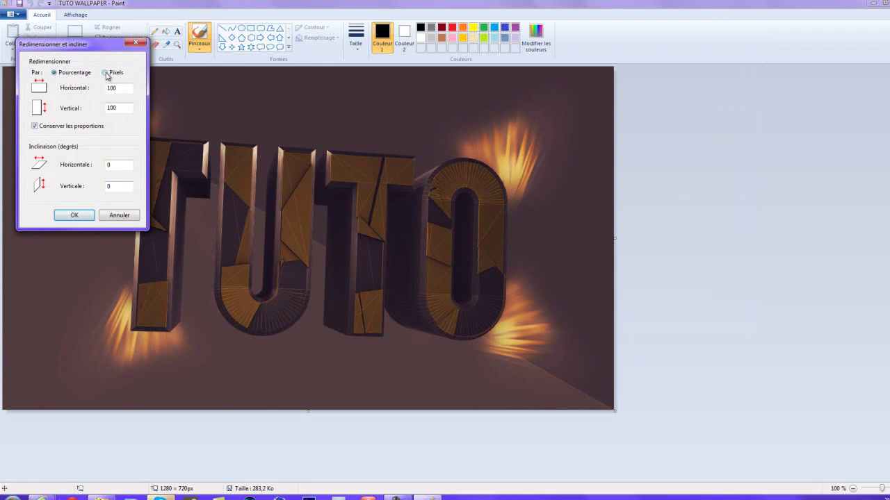
key(Tab)
key(Tab)
click(78, 218)
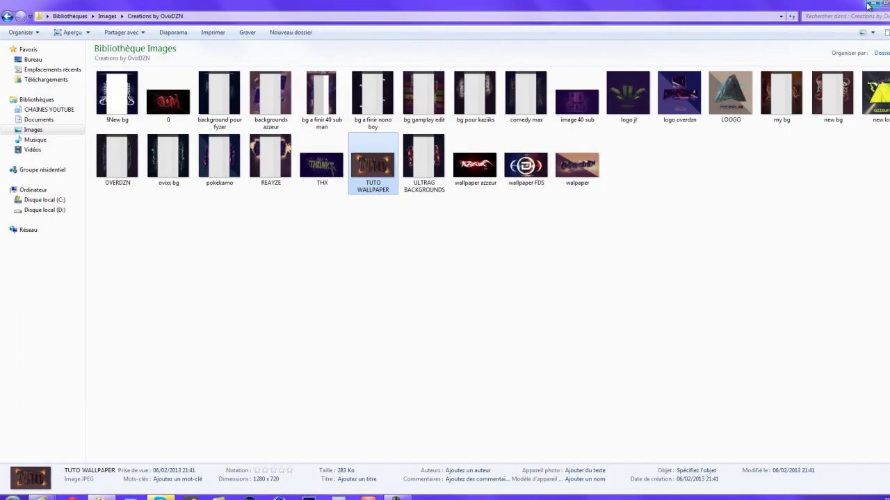
Step: Examine the screen resolution options in the Windows display settings from the desktop, keeping 1920 x 1080
click(867, 6)
right_click(622, 97)
click(627, 213)
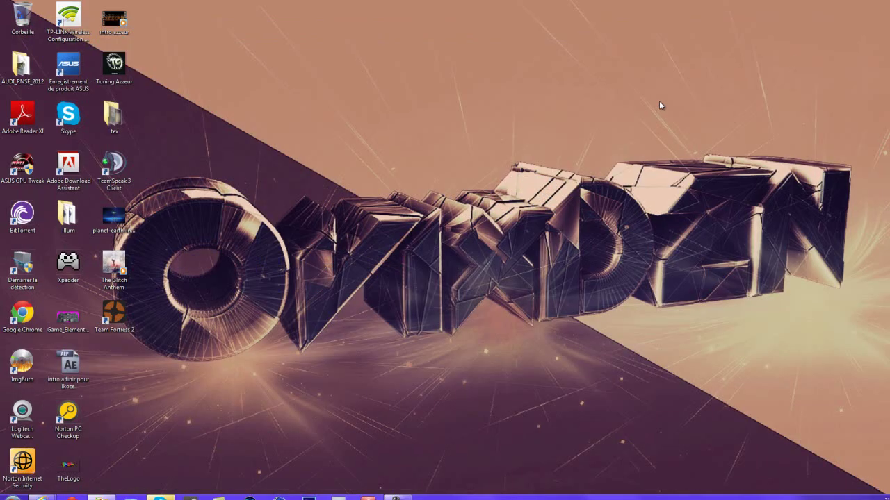
right_click(656, 104)
click(695, 200)
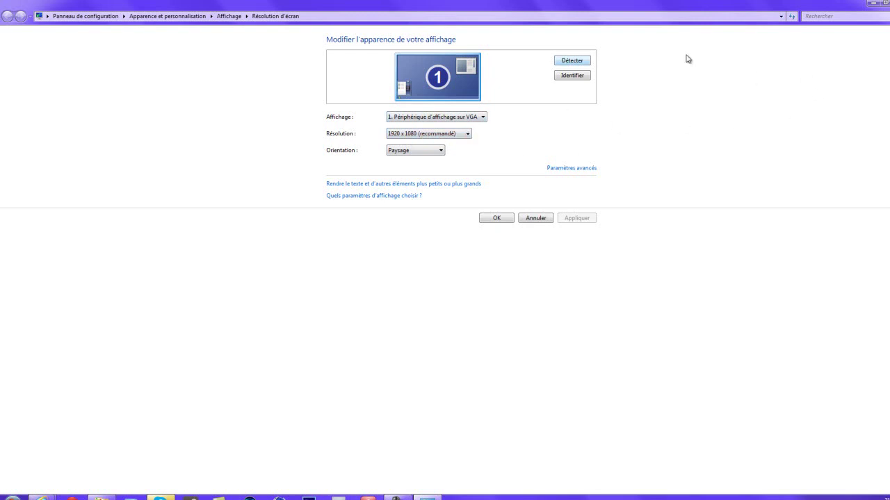
click(415, 135)
mouse_move(397, 160)
mouse_down()
mouse_move(399, 200)
mouse_move(408, 160)
mouse_up()
click(756, 174)
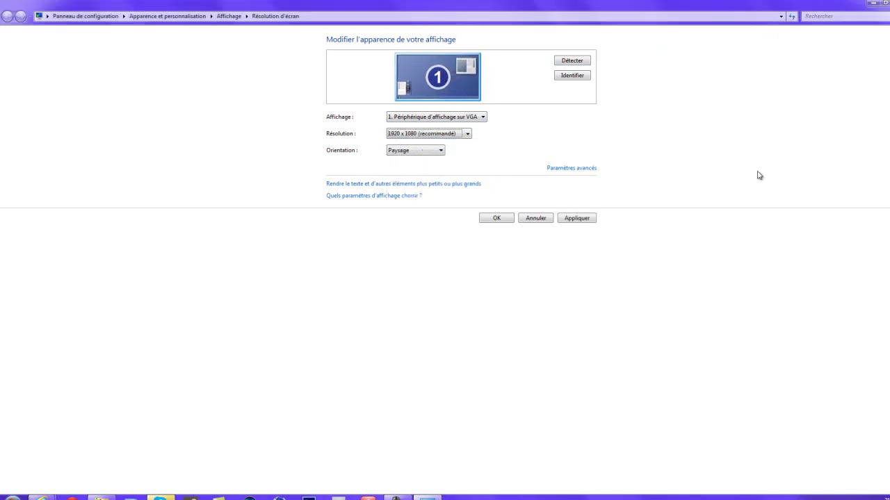
click(873, 4)
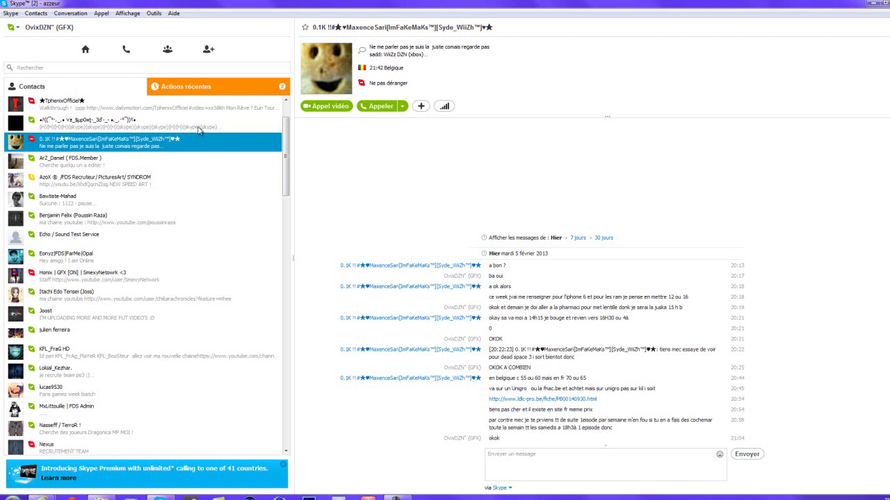
Step: Minimise the Skype window to return to the desktop
double_click(822, 3)
click(869, 8)
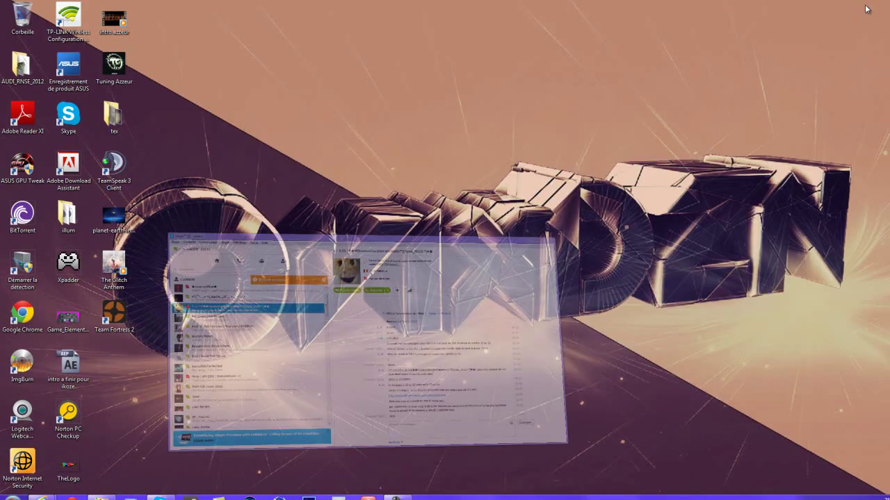
drag(889, 51, 490, 381)
Step: View the TUTO WALLPAPER image from the Creations folder in the photo viewer, closing the viewer and minimising the folder when done
click(111, 496)
double_click(367, 158)
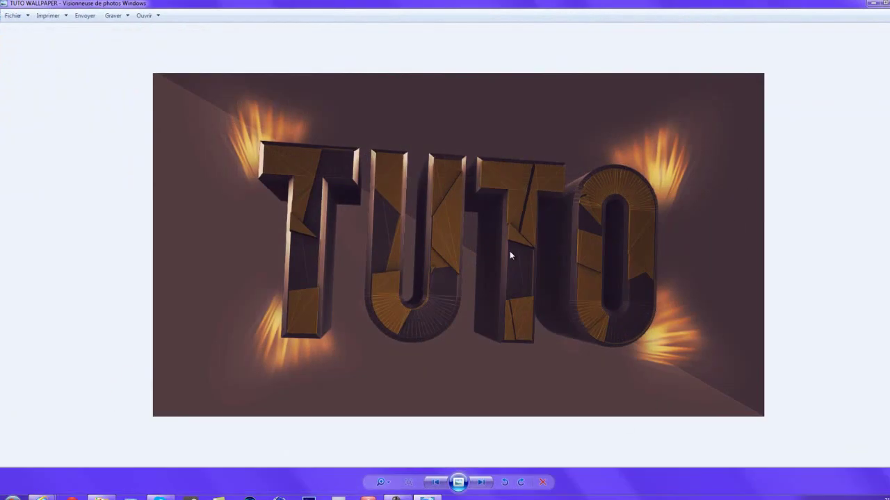
click(883, 3)
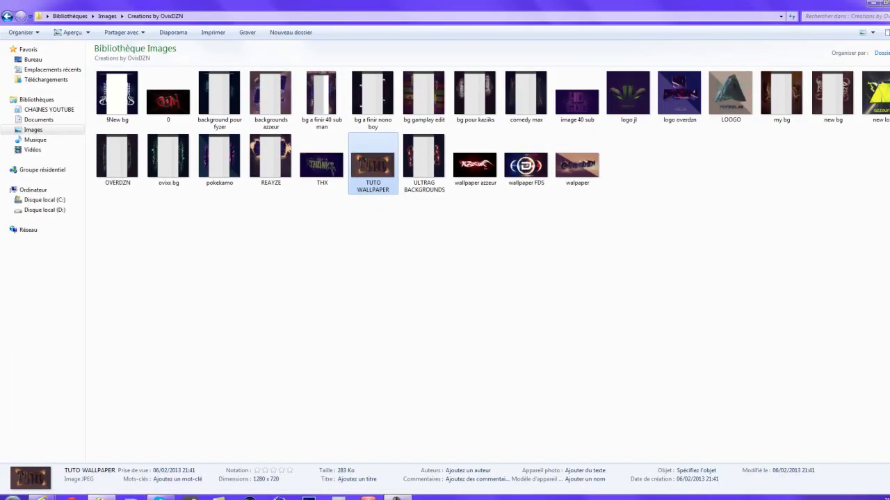
key(F10)
click(877, 5)
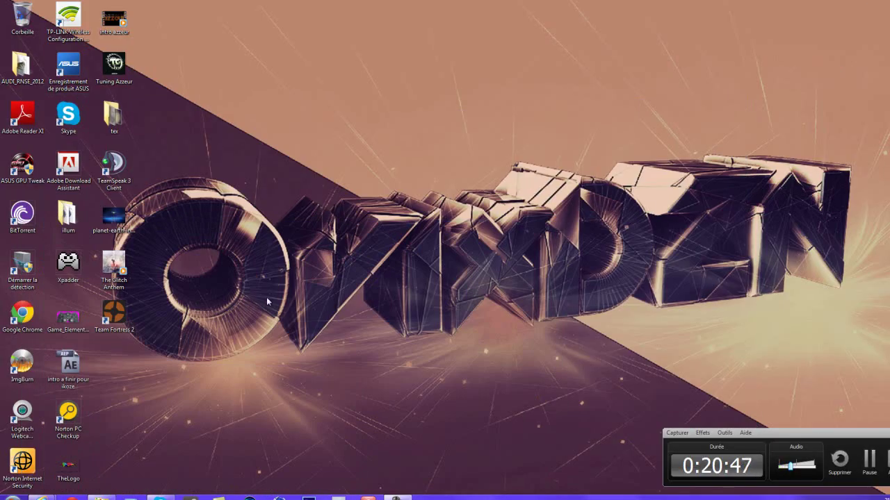
drag(125, 426, 886, 142)
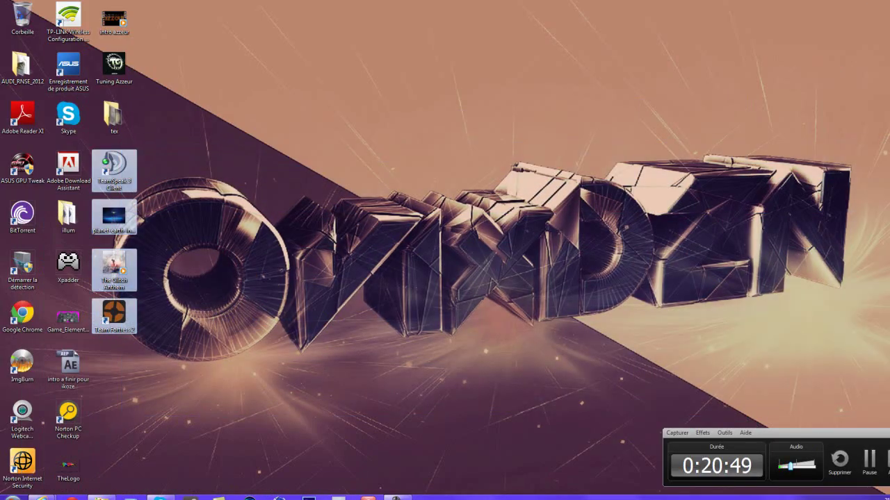
drag(888, 100, 223, 390)
Step: Switch to the YouTube channel page in Internet Explorer and reload it
mouse_move(41, 498)
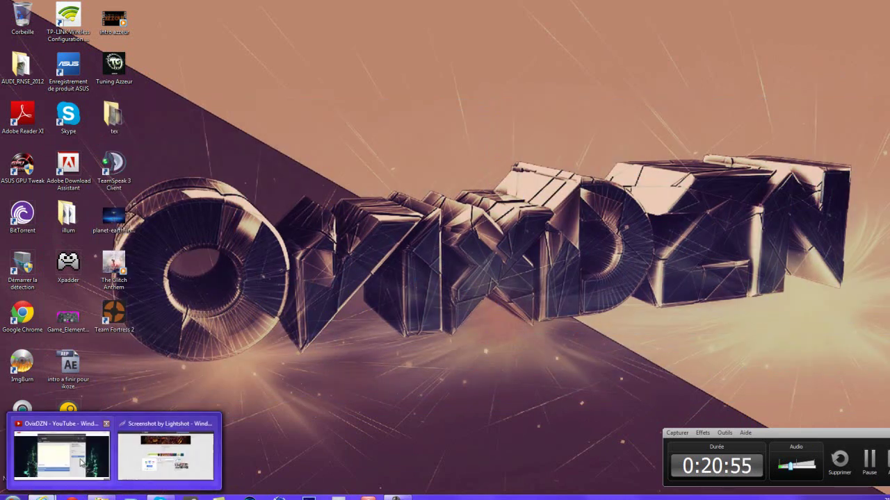
click(60, 452)
click(280, 16)
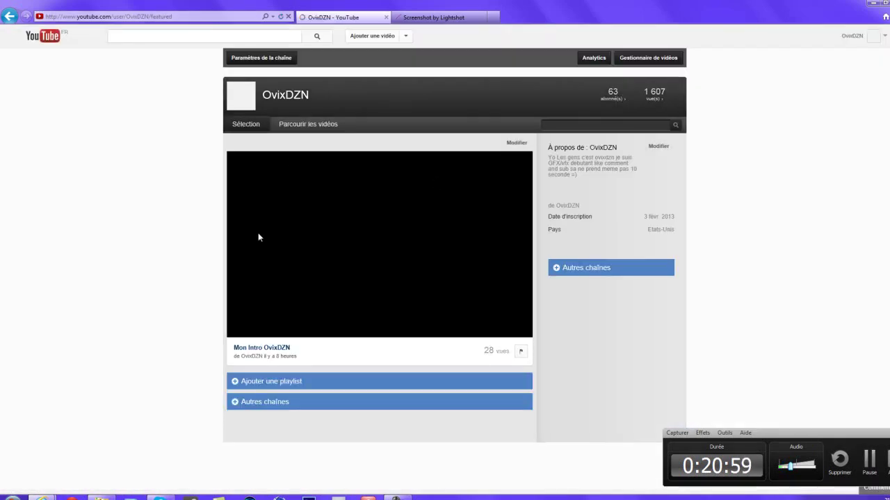